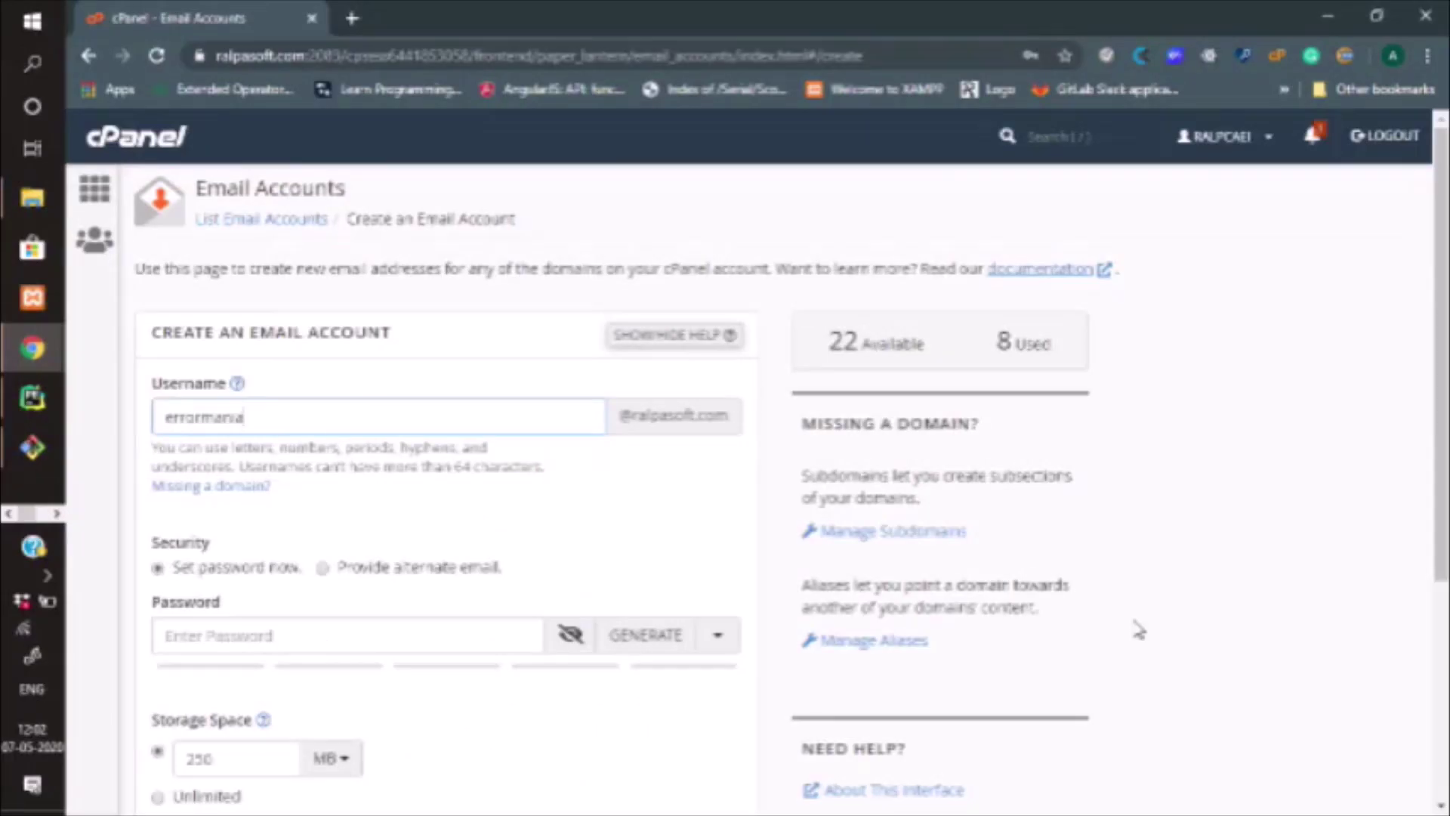
click(57, 516)
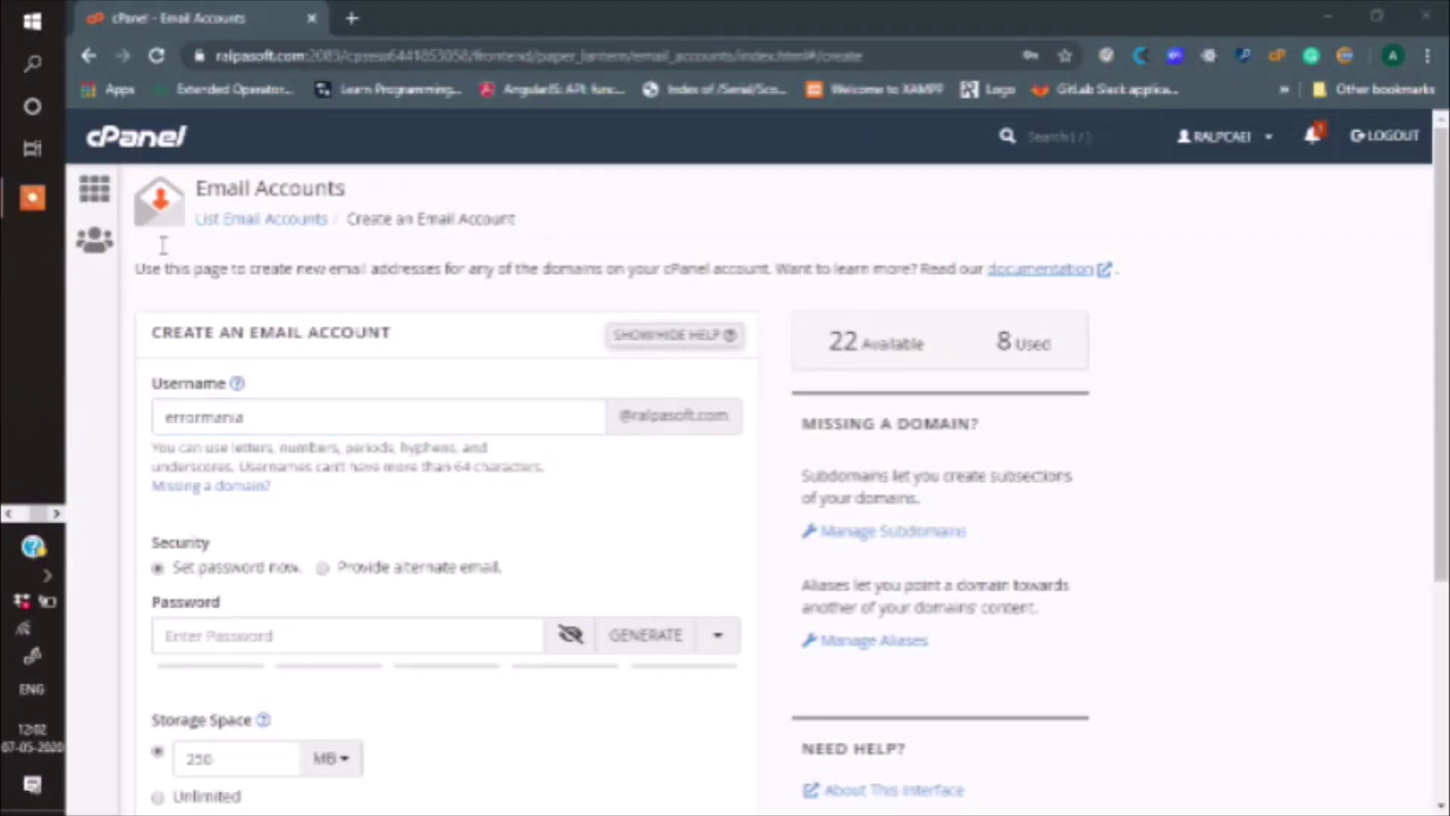
click(32, 202)
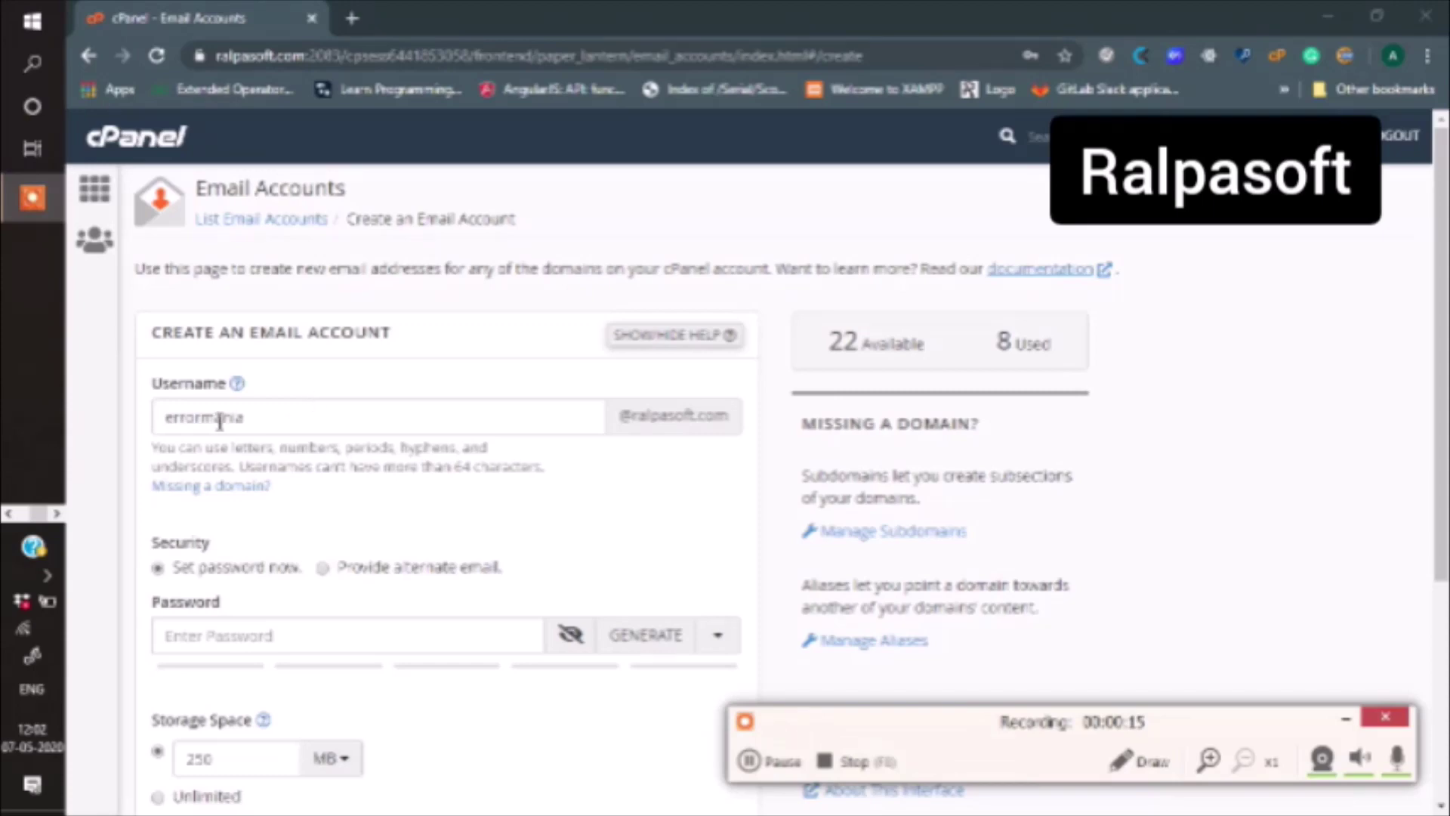
click(258, 419)
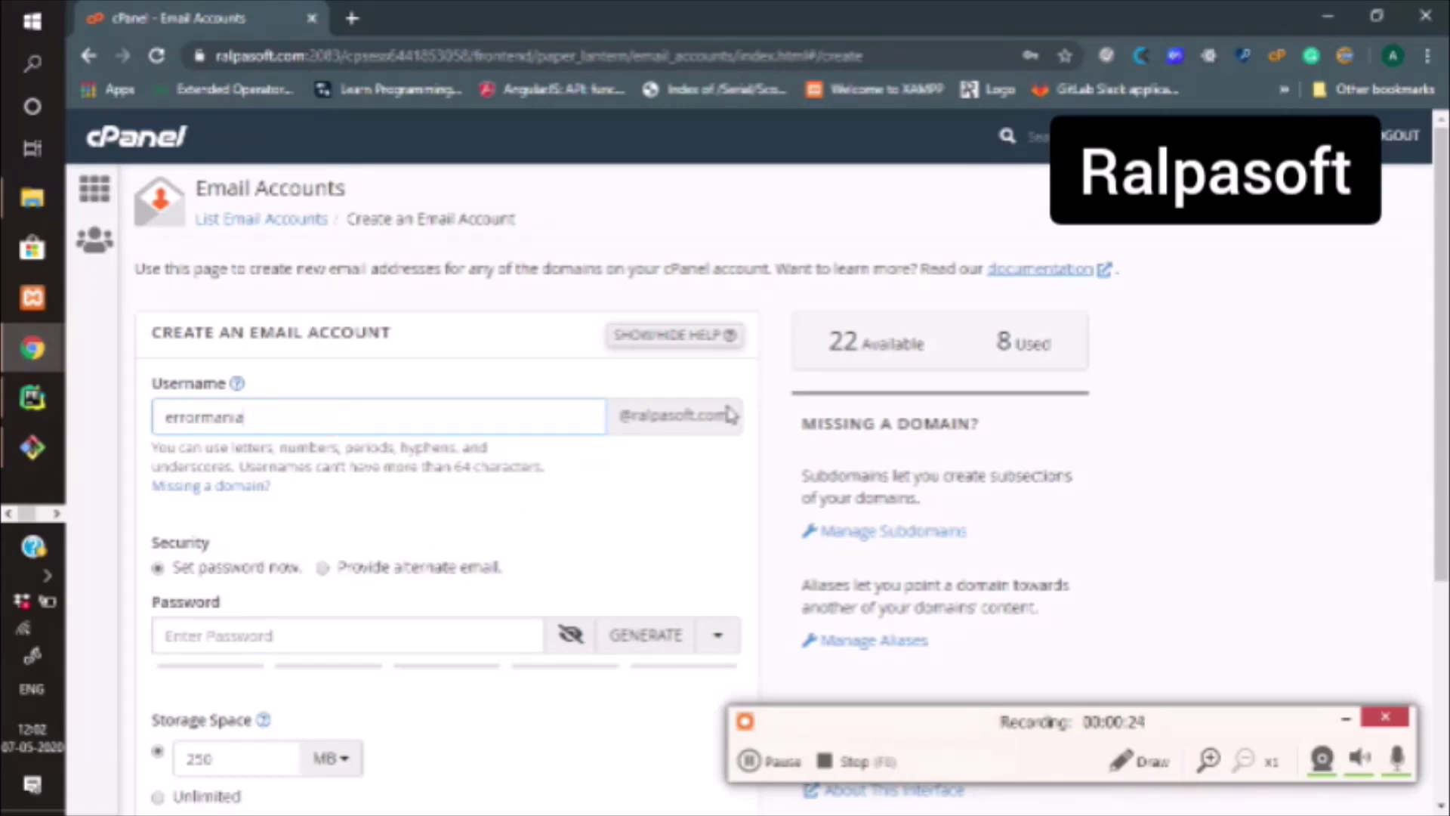
click(219, 637)
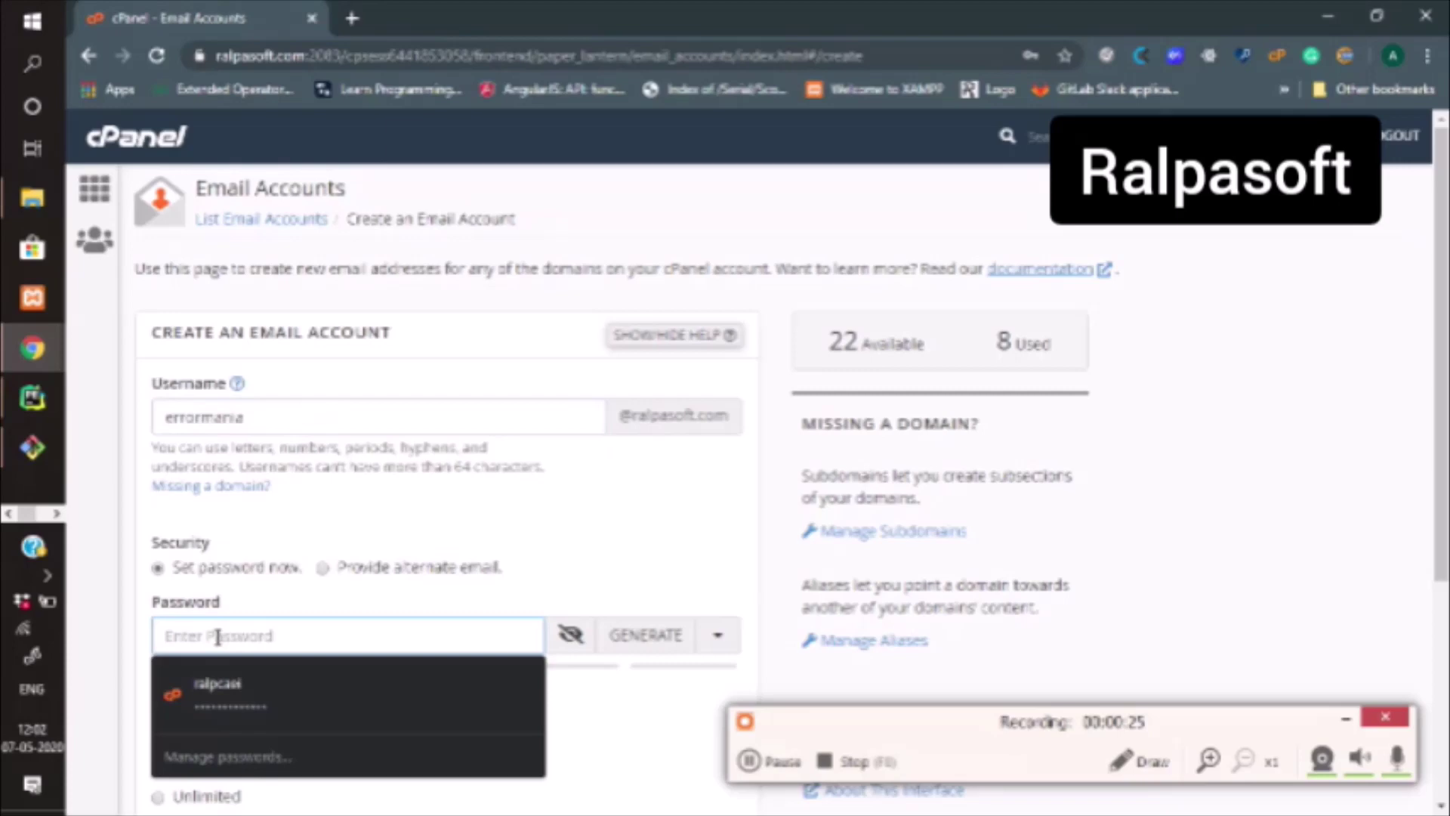
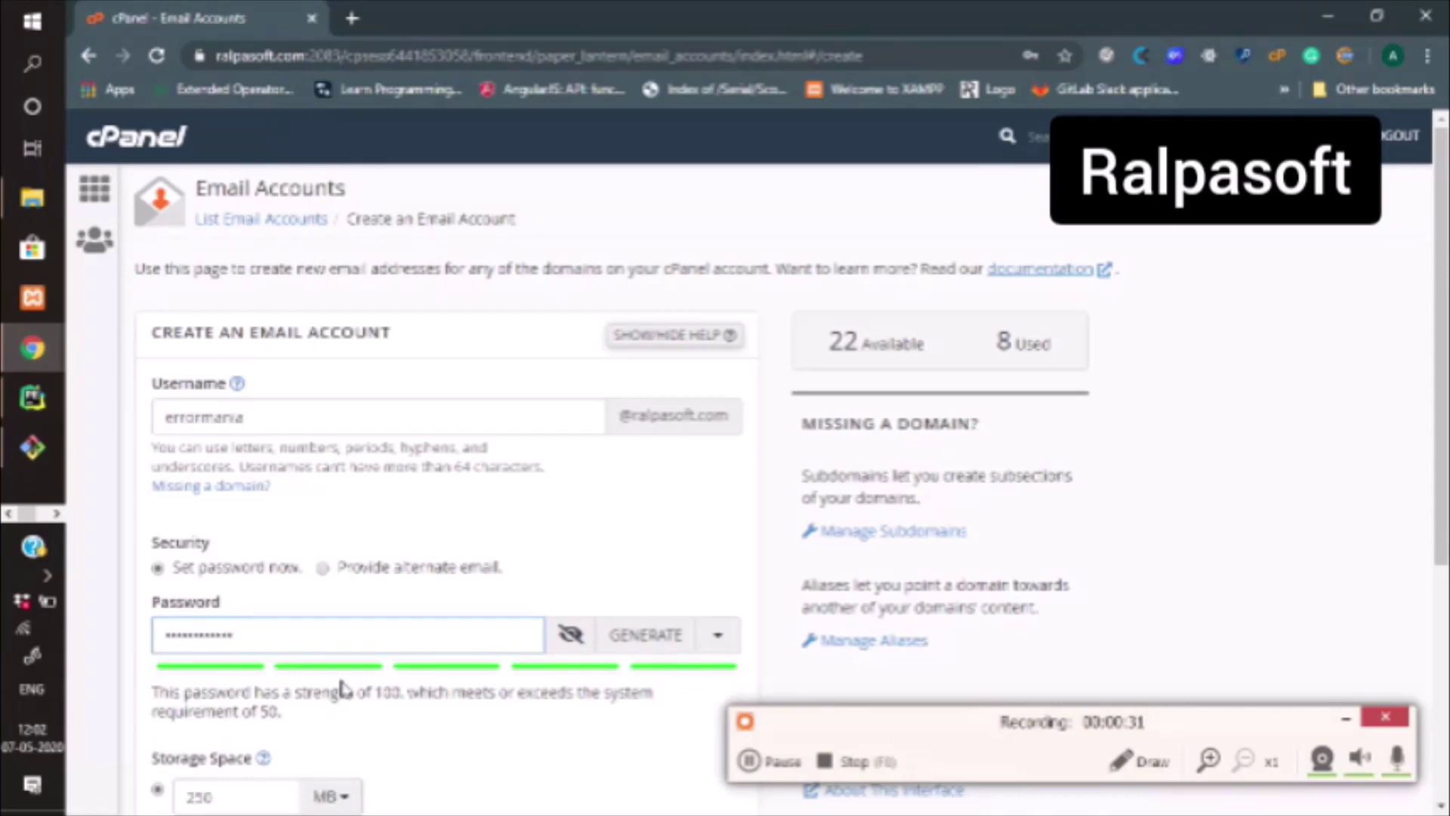
scroll(227, 657, down, 2)
scroll(254, 702, down, 1)
click(194, 690)
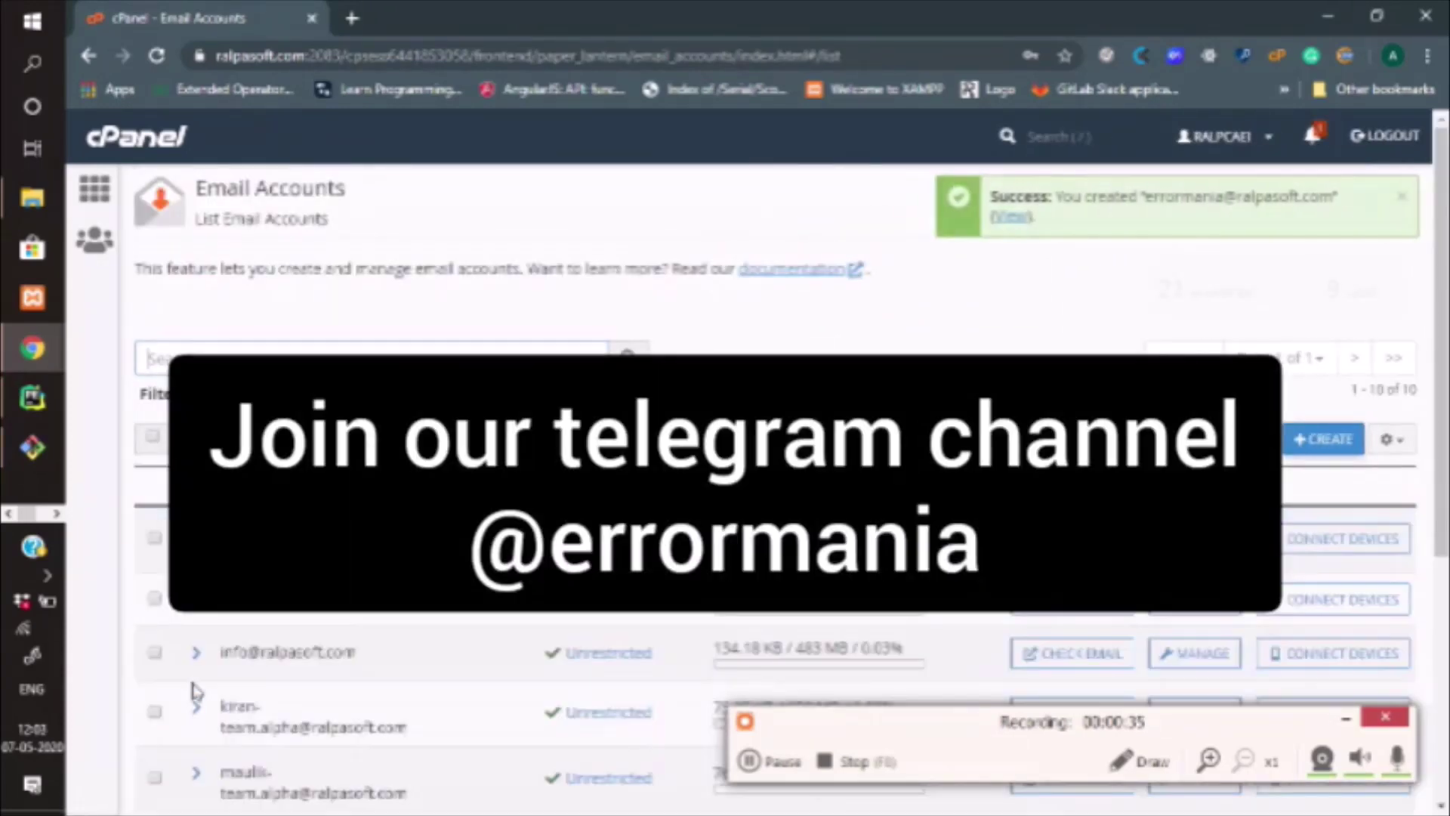
scroll(492, 687, down, 2)
scroll(493, 683, down, 1)
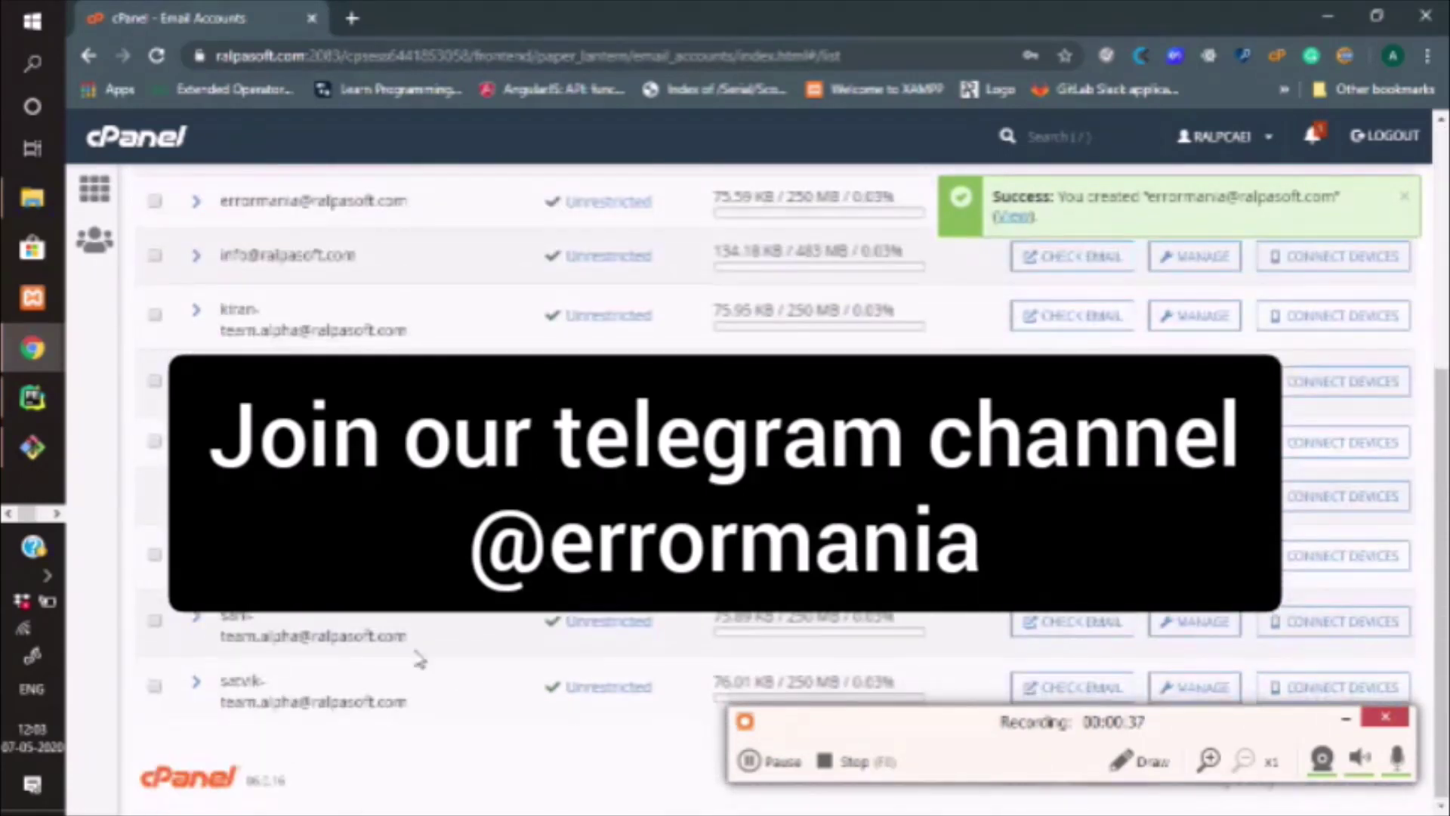
scroll(222, 326, up, 1)
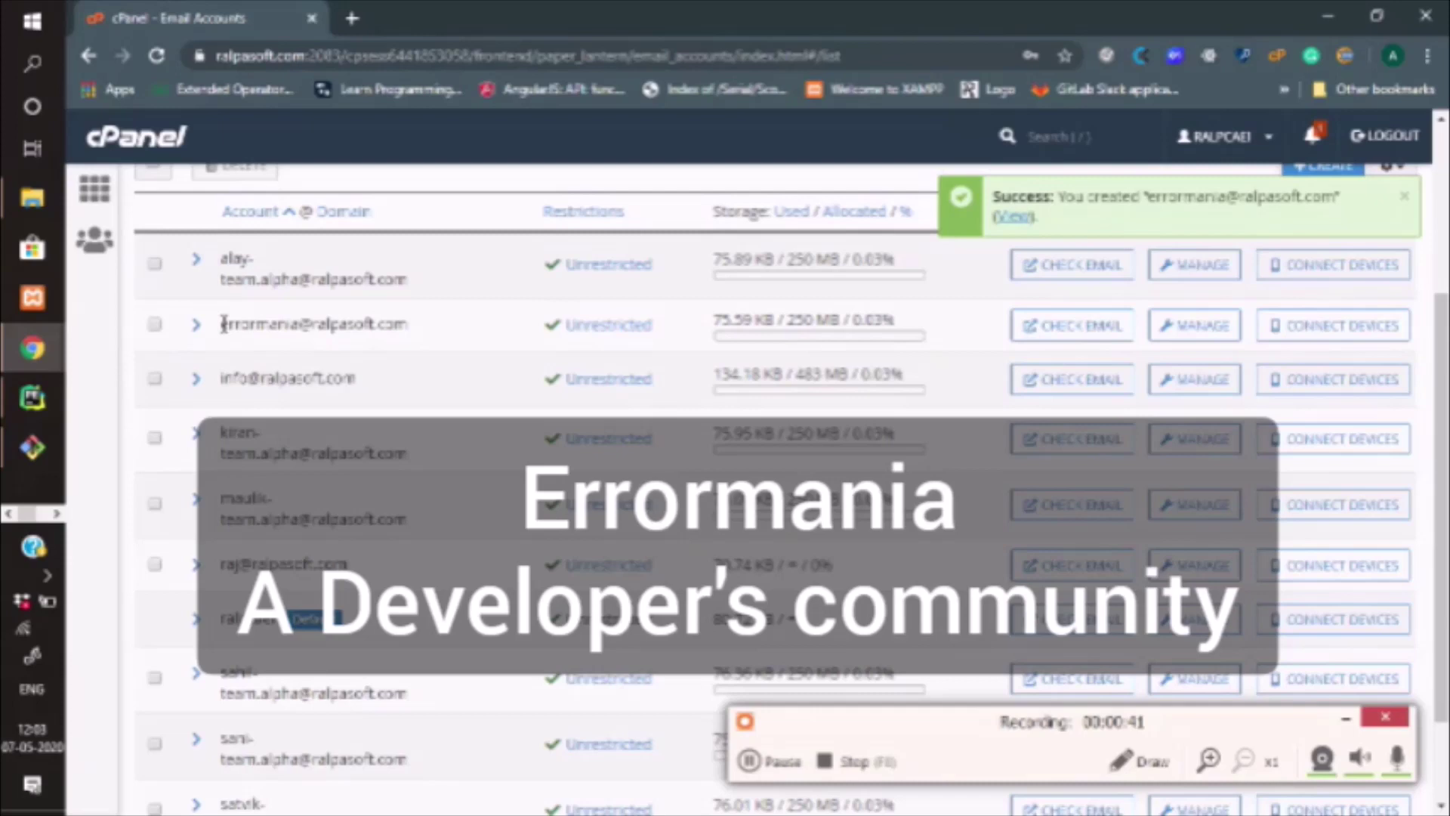
drag(223, 325, 415, 327)
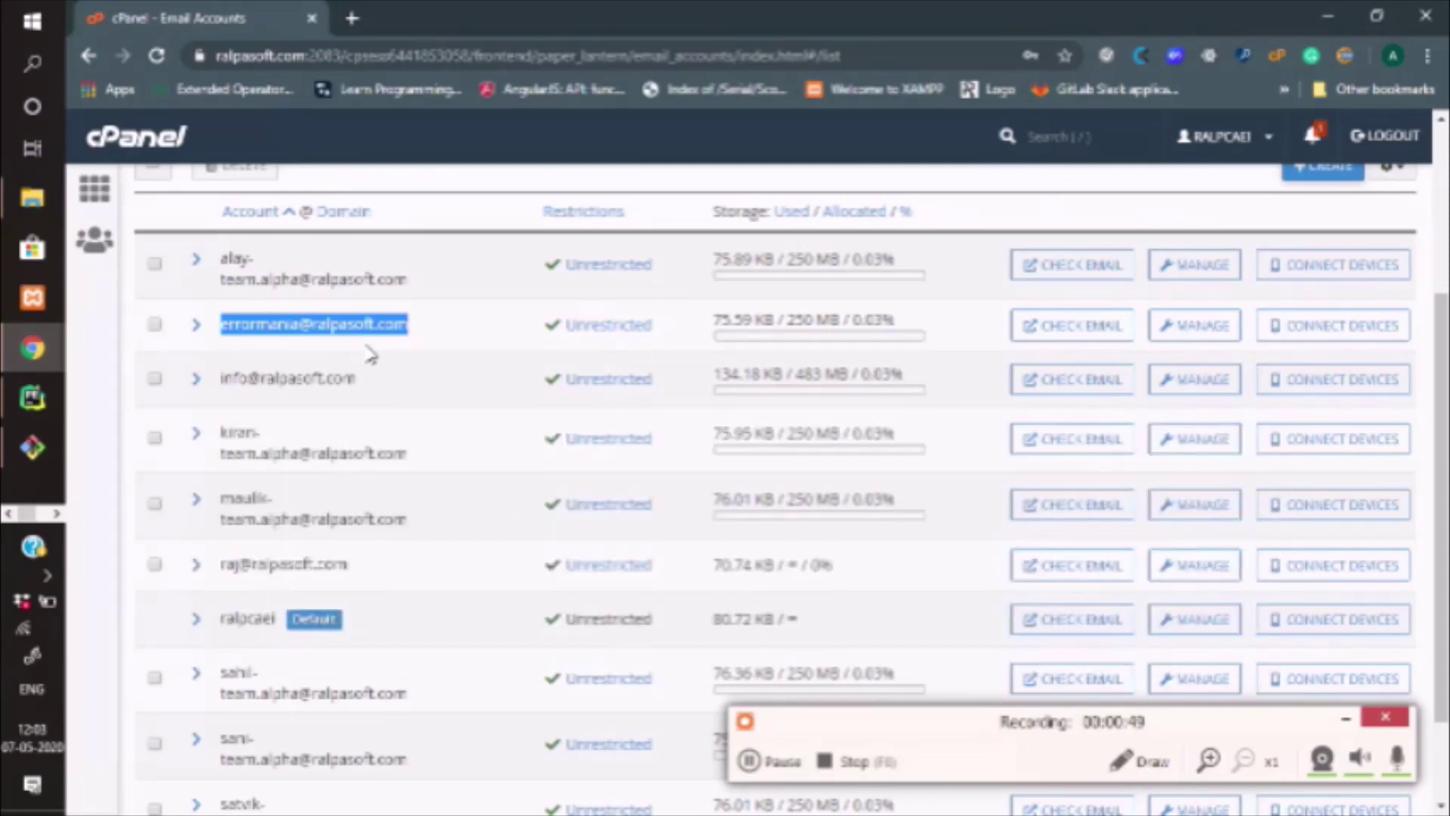
key(alt+Tab)
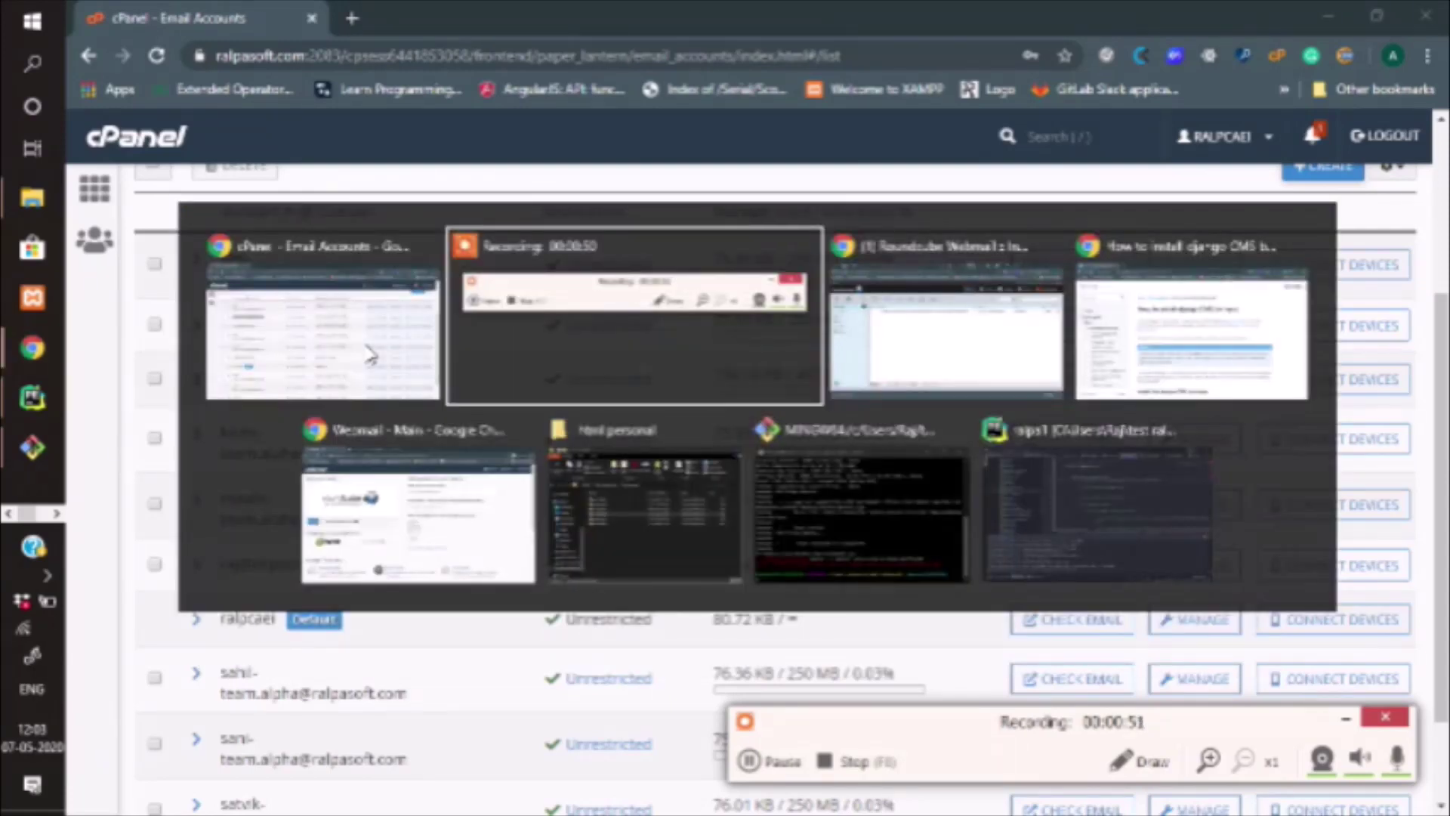
- Switch to the Gmail inbox and go to the full Settings page from the gear menu
key(Tab)
key(Tab)
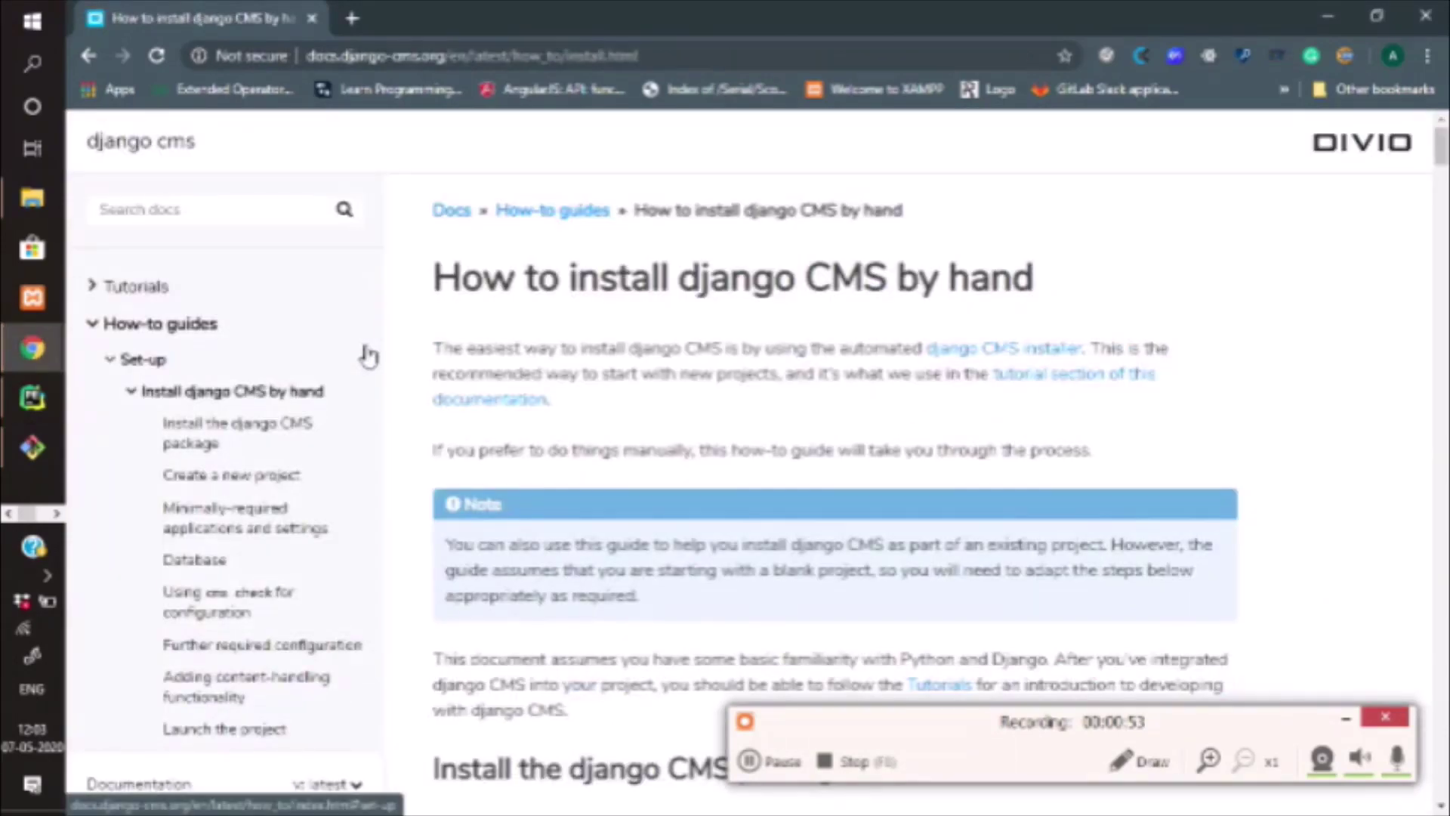
key(alt+Tab)
key(Tab)
key(Tab)
key(Tab)
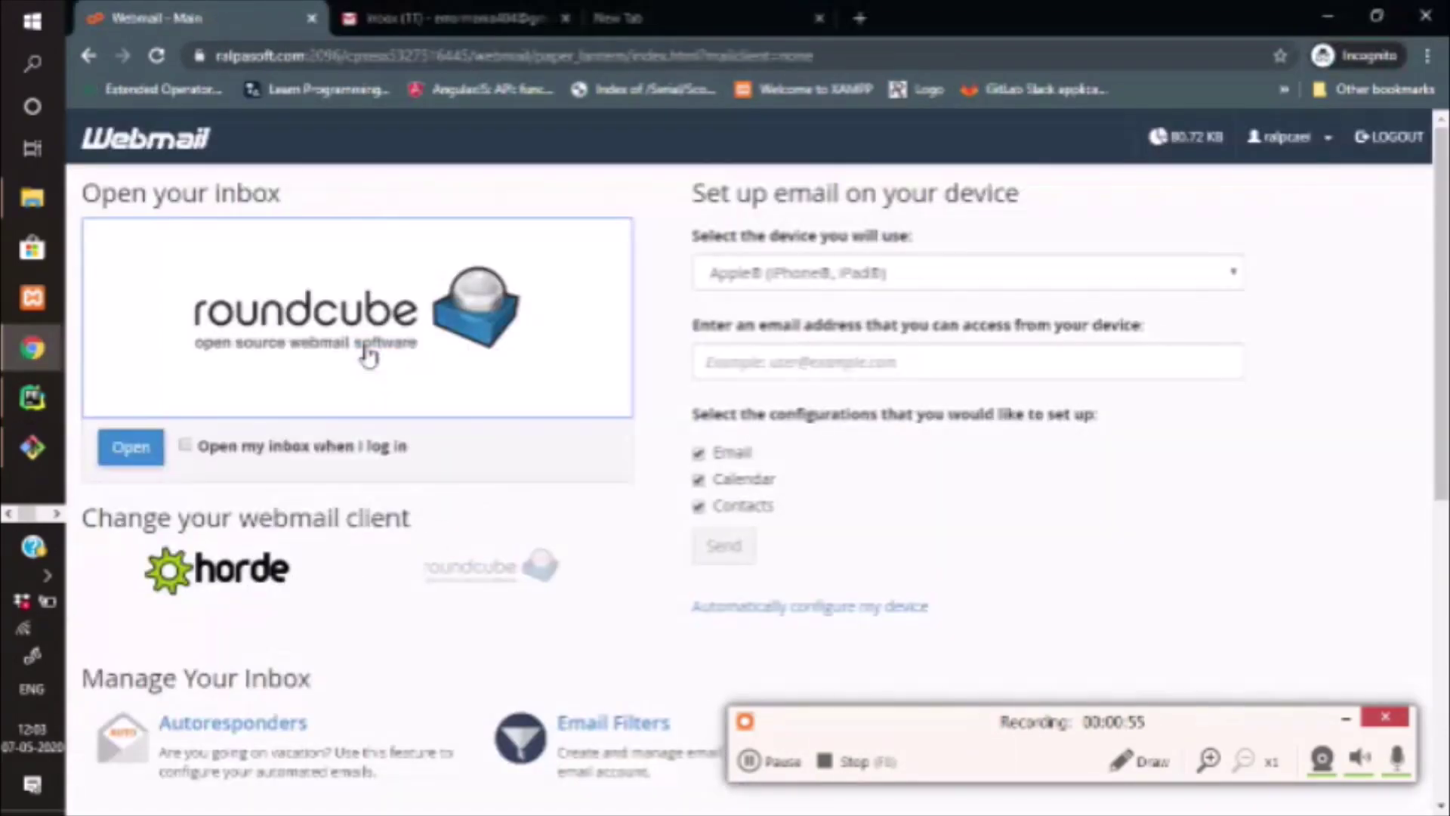
click(407, 18)
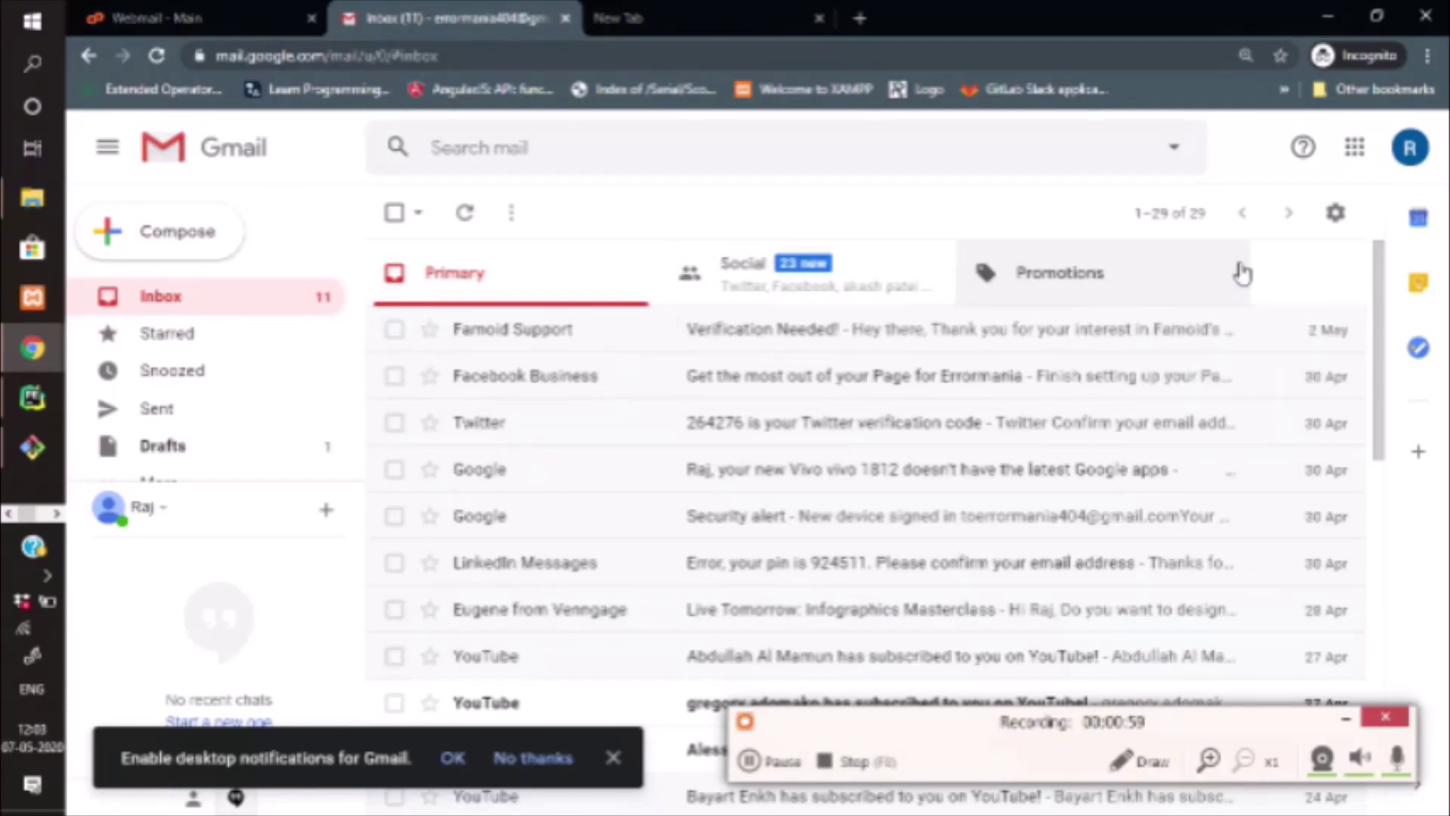
click(1335, 216)
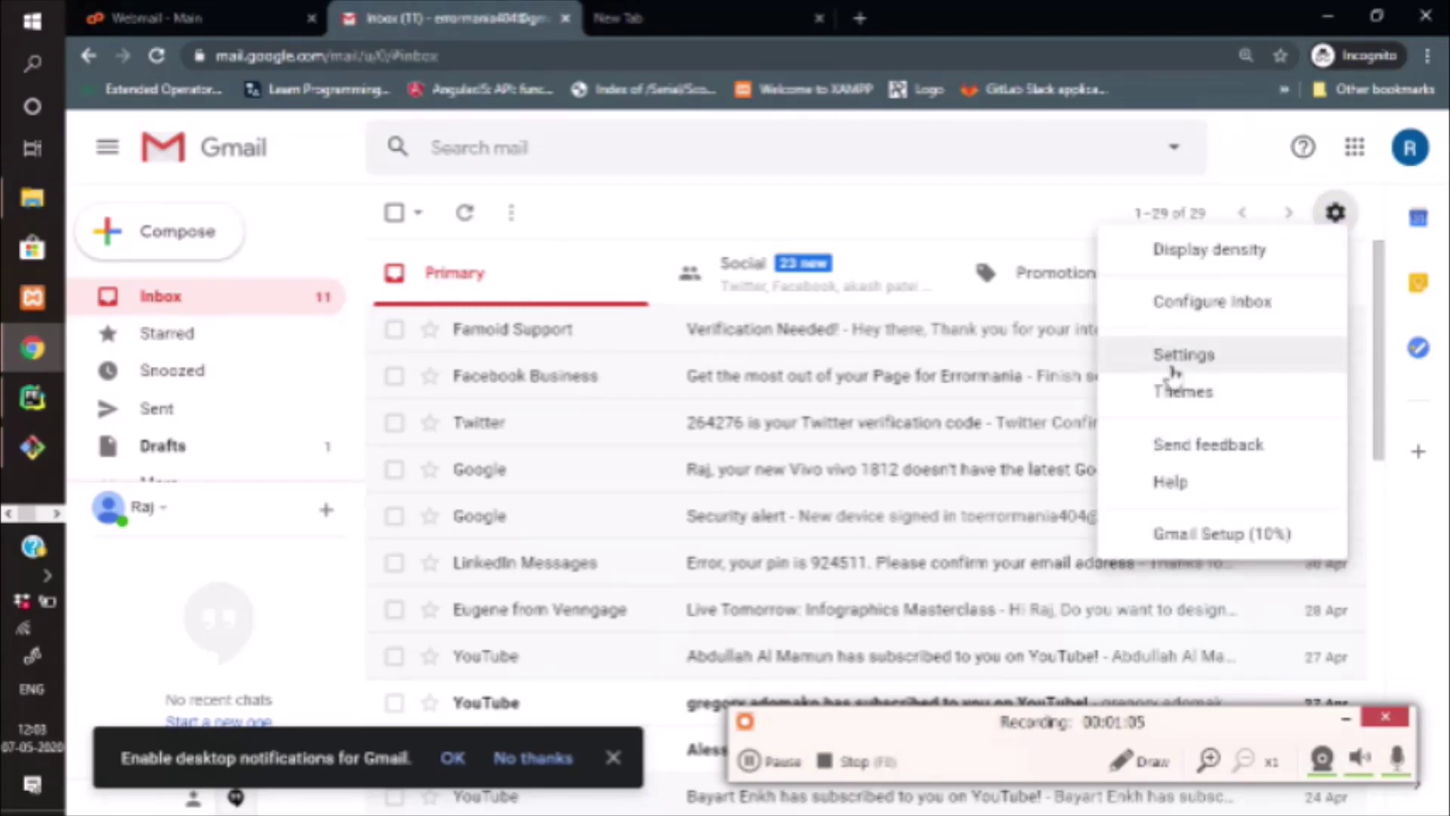
click(1178, 354)
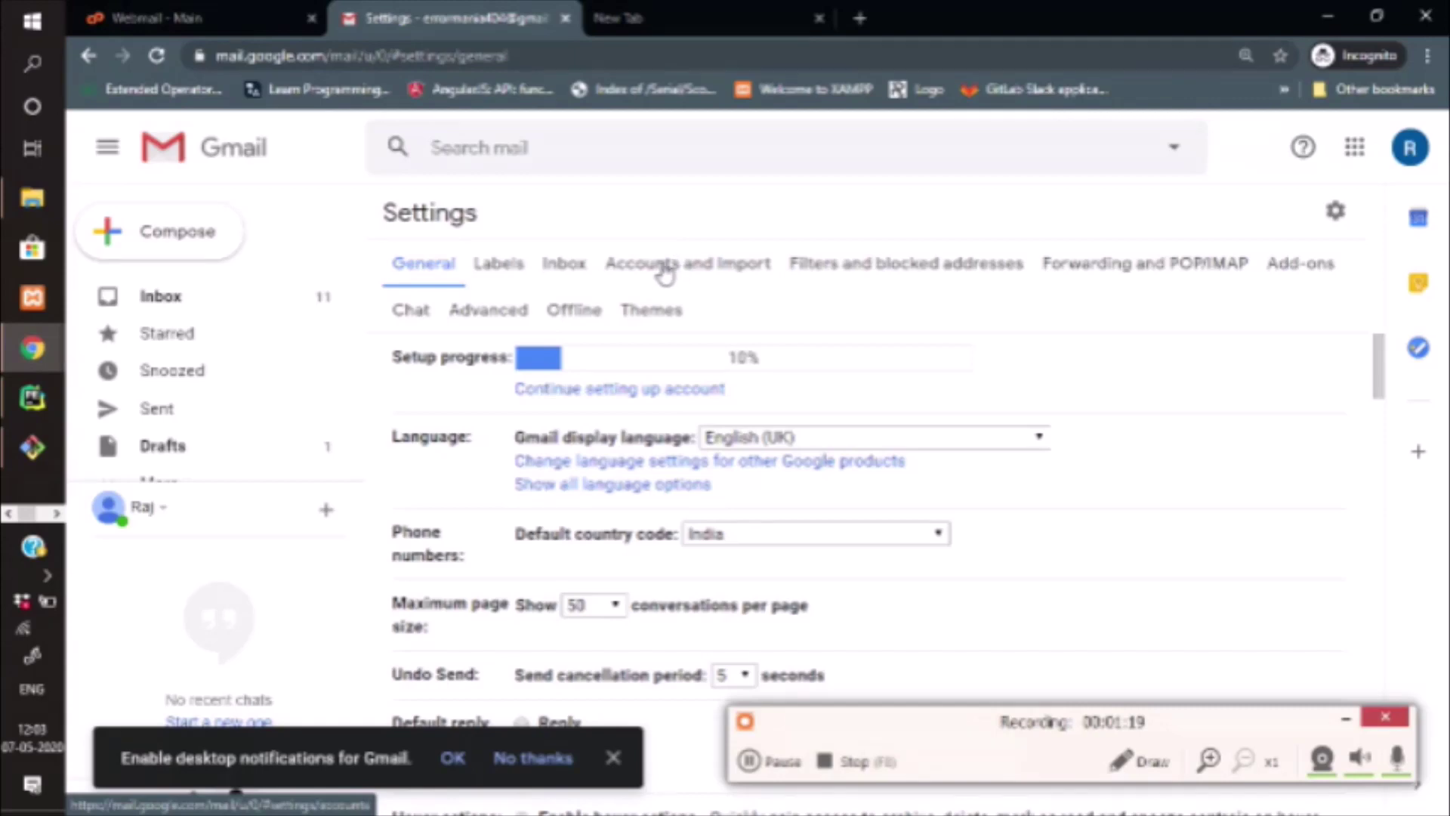
- In Accounts and Import, start adding another email address under Send mail as
click(664, 262)
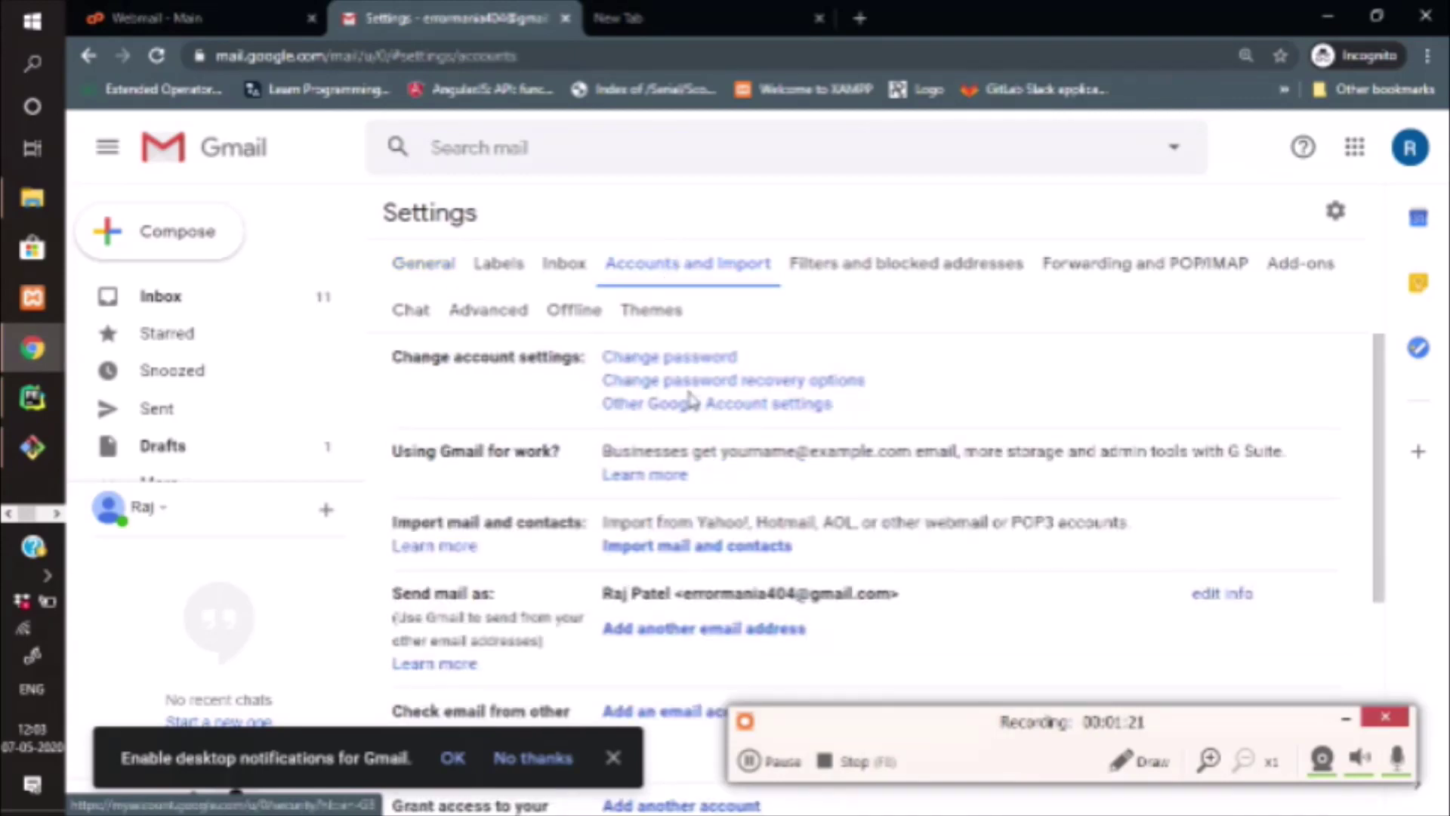
scroll(685, 382, down, 3)
scroll(685, 381, up, 1)
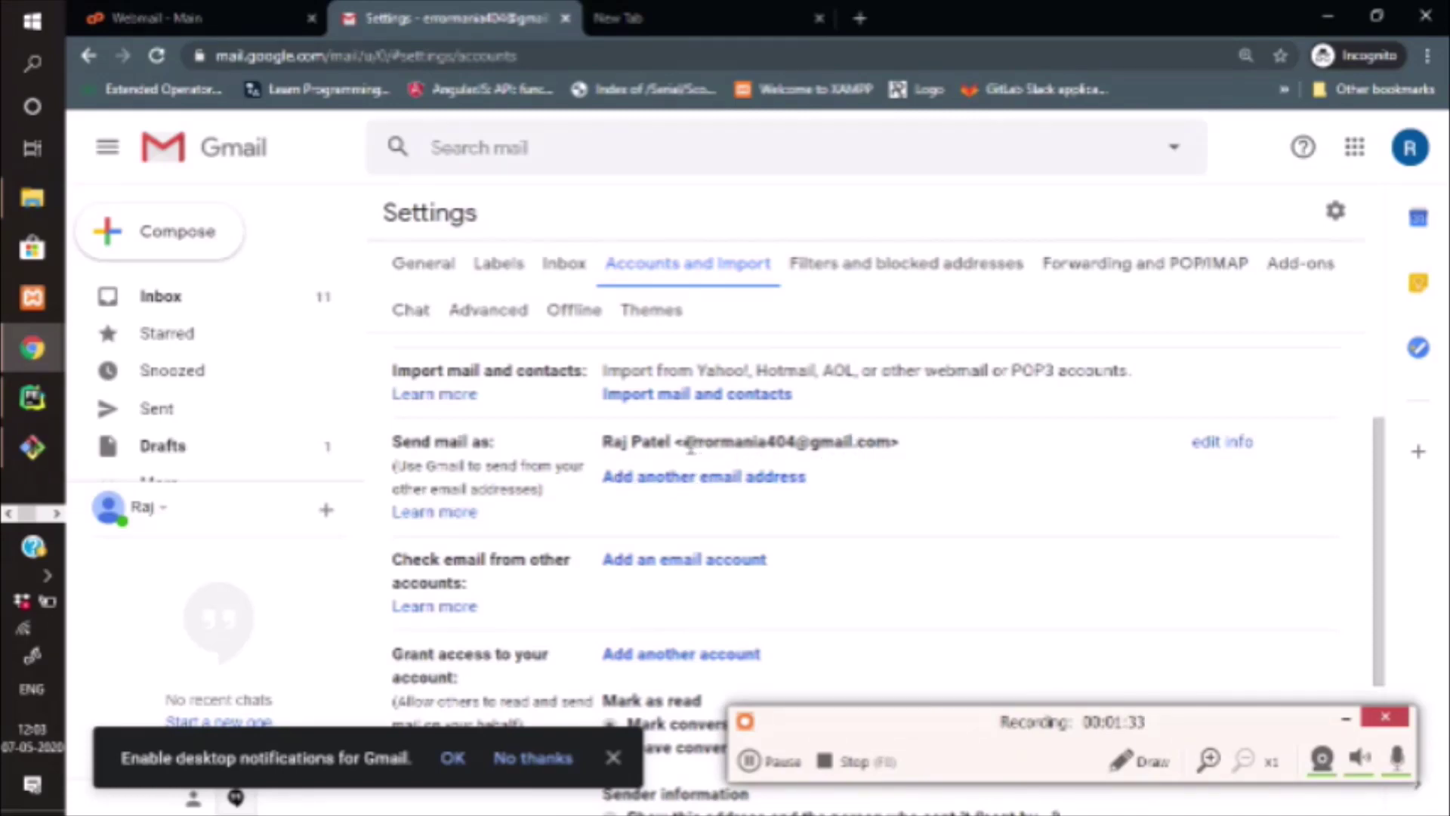
drag(688, 445, 898, 462)
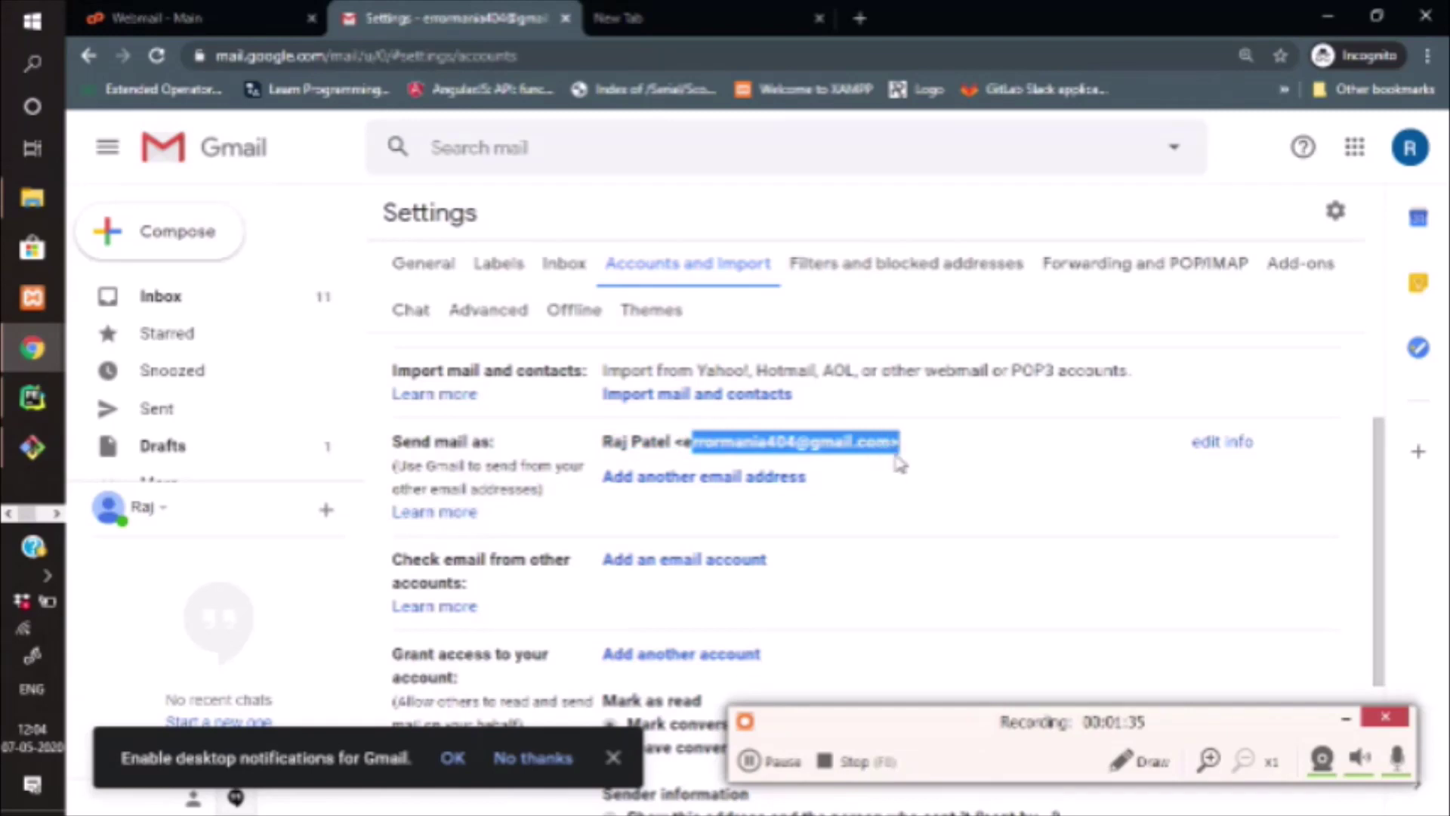
drag(899, 462, 890, 462)
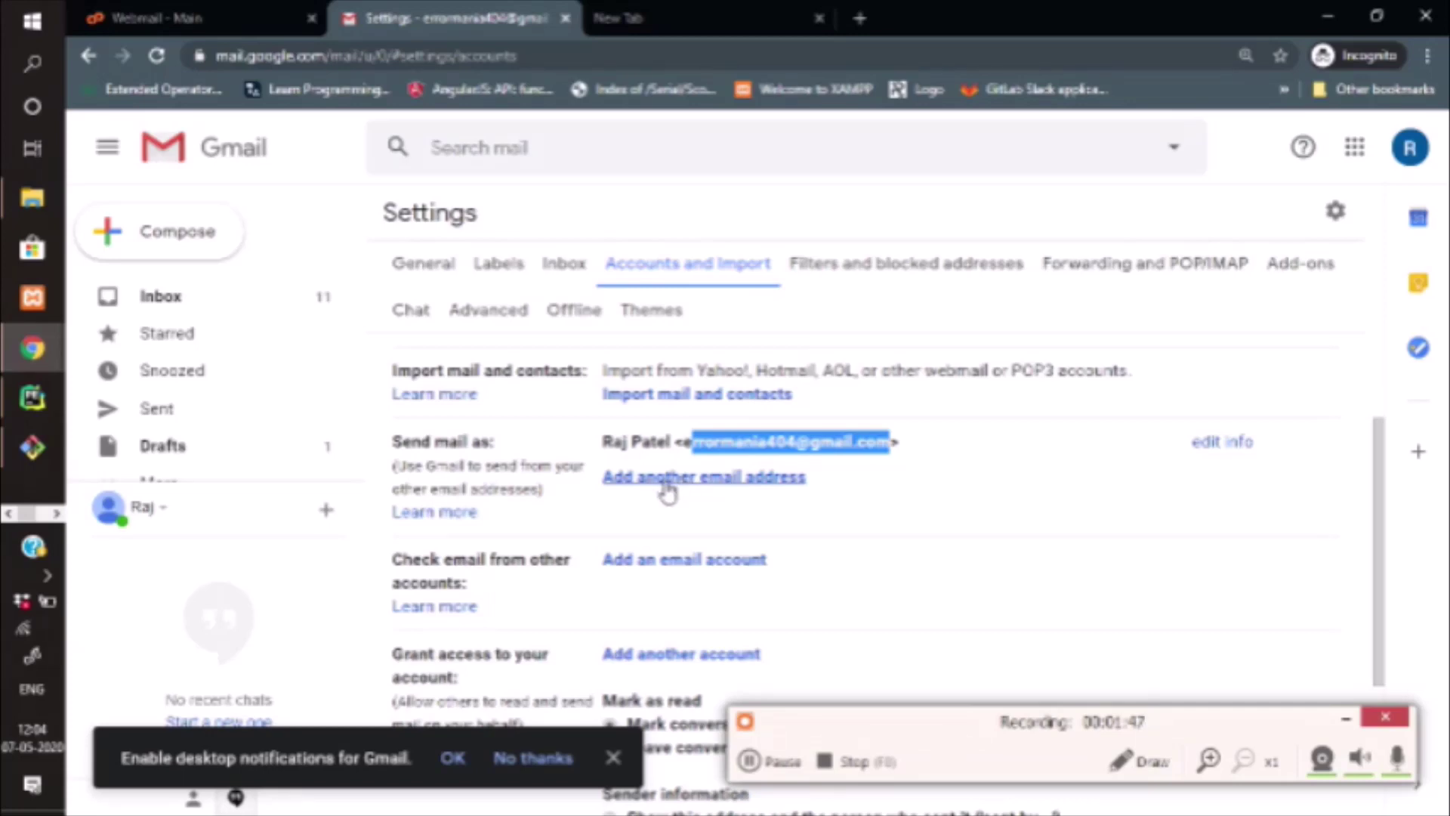
click(704, 481)
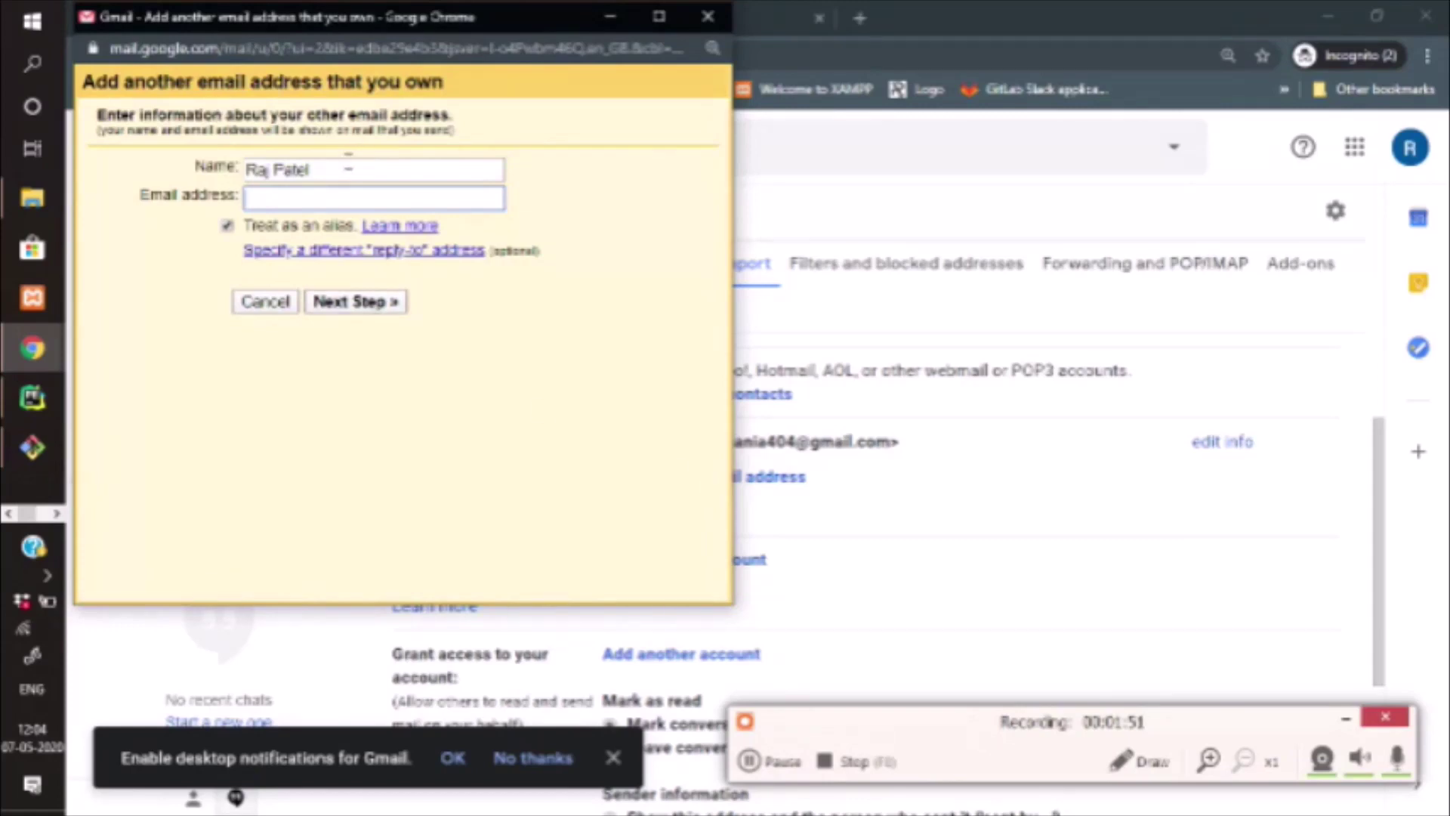
triple_click(315, 168)
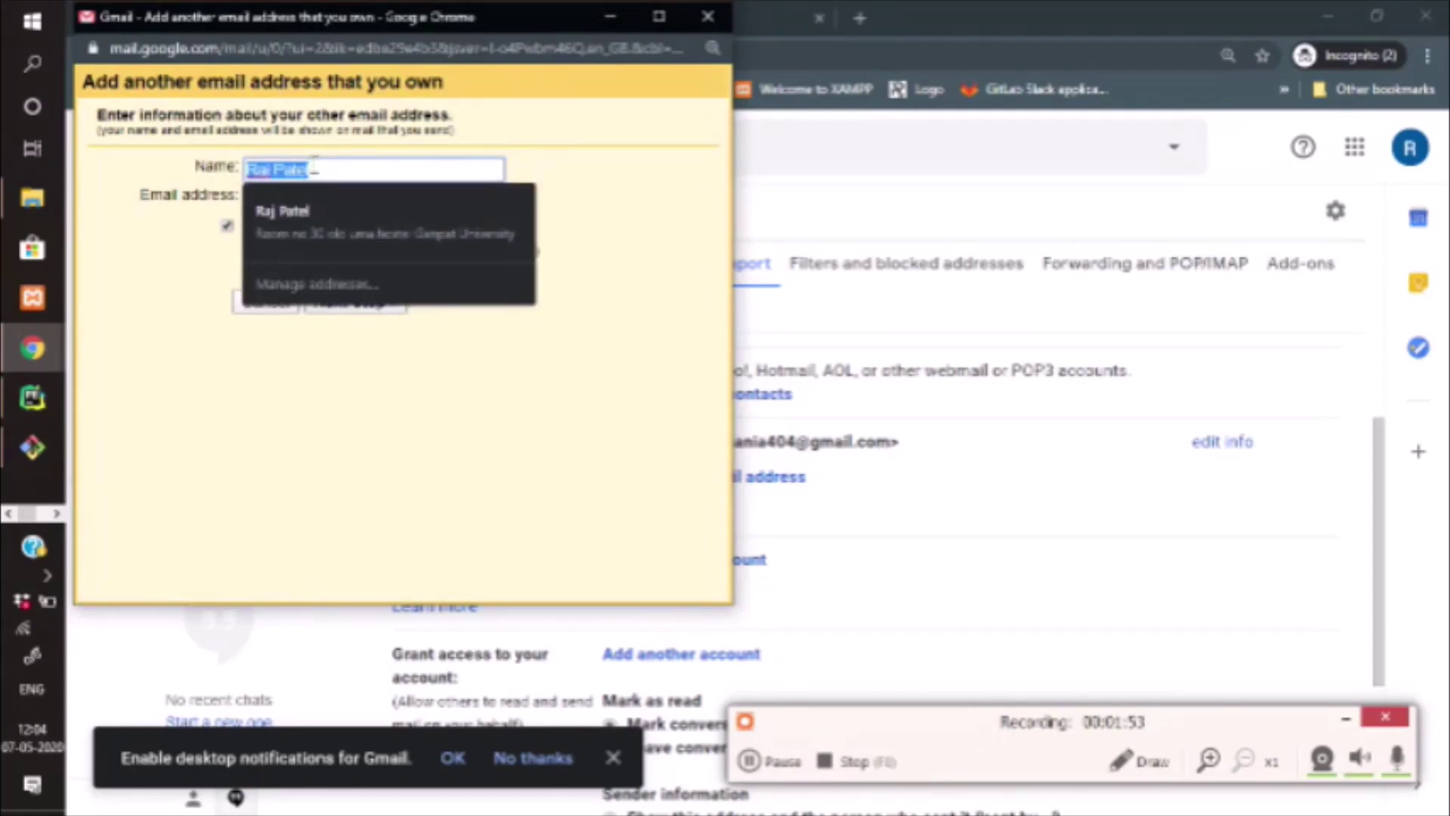
text(Erromani)
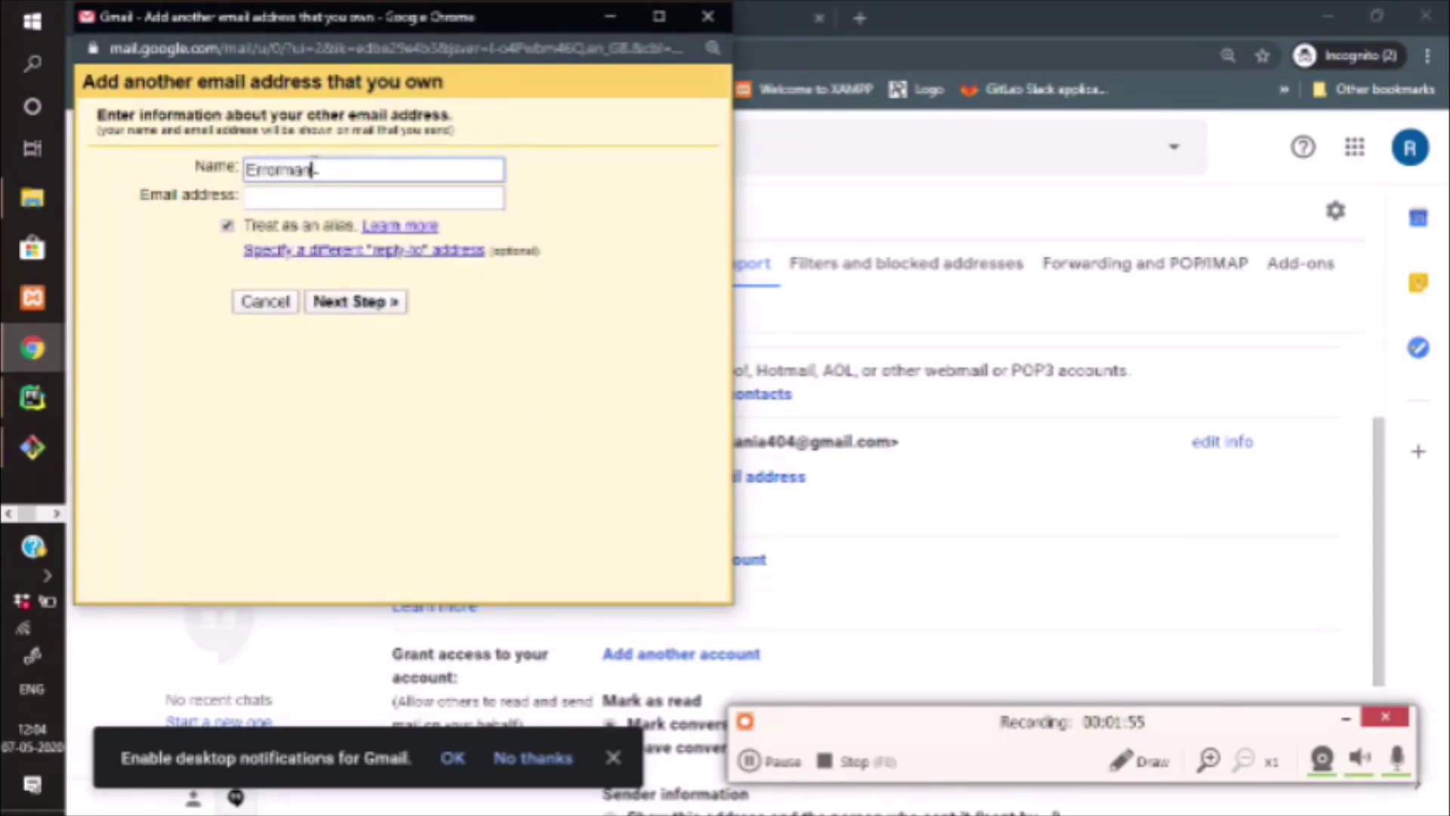
text(a)
click(308, 192)
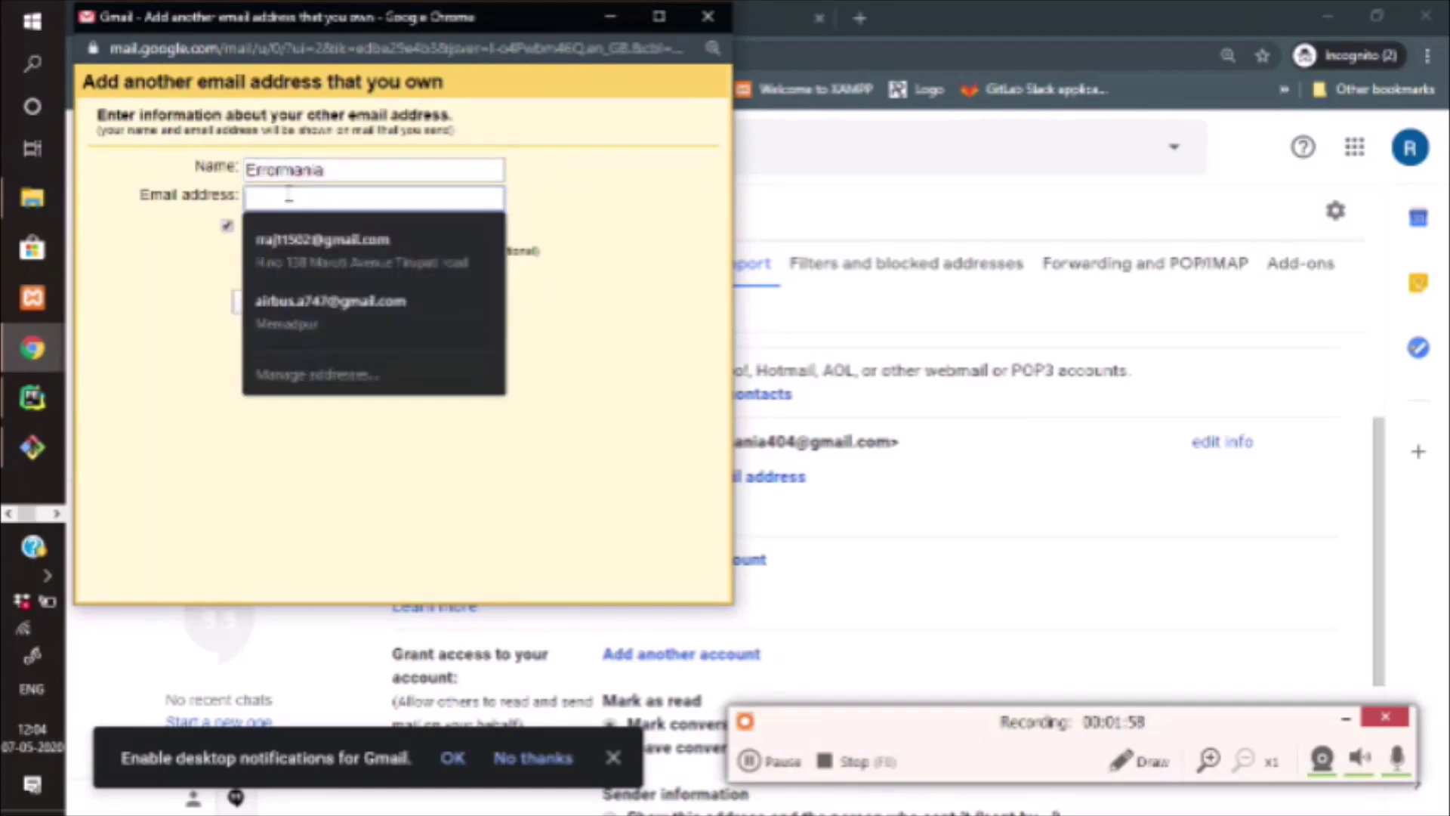
click(913, 228)
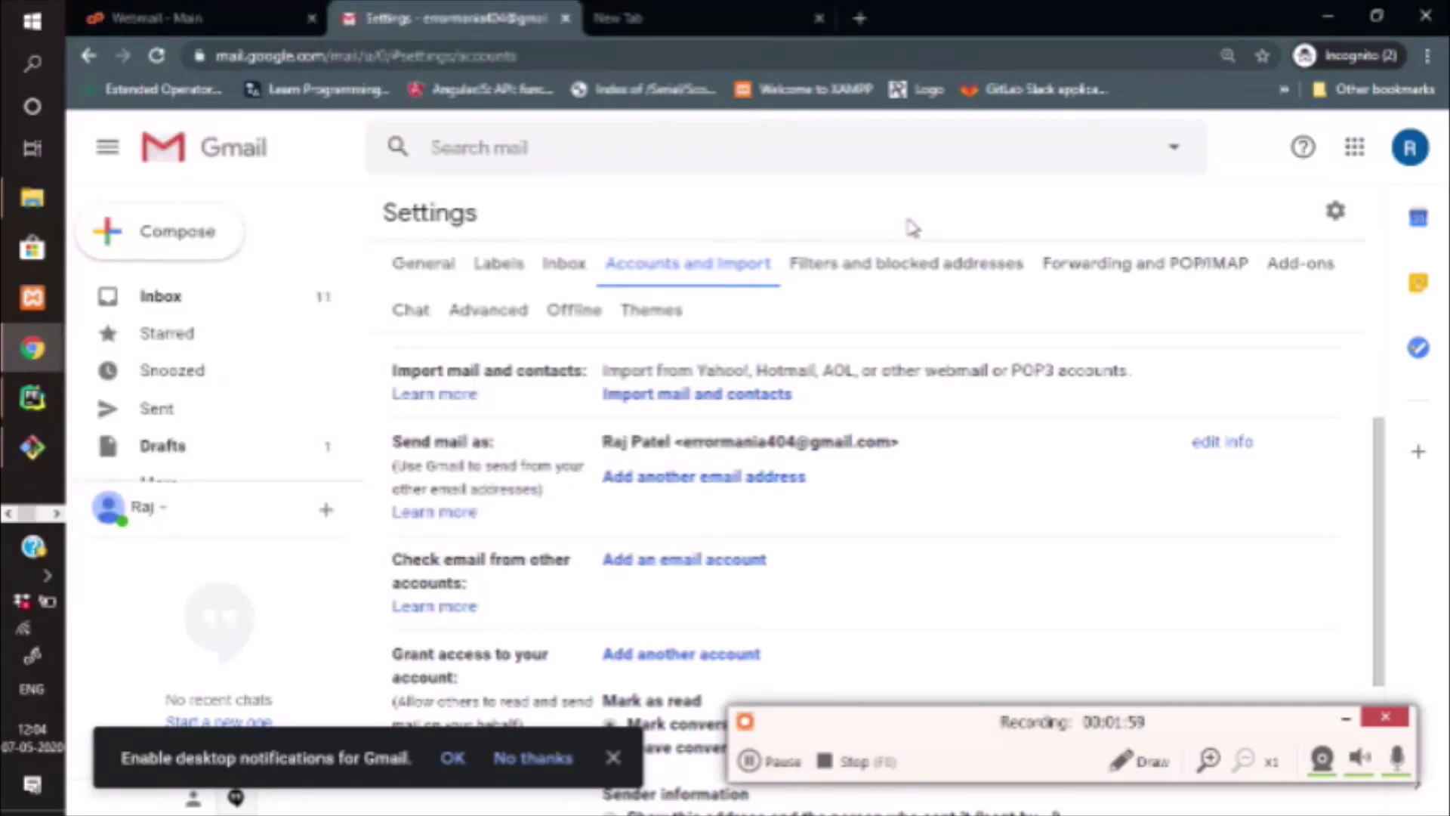
key(alt+Tab)
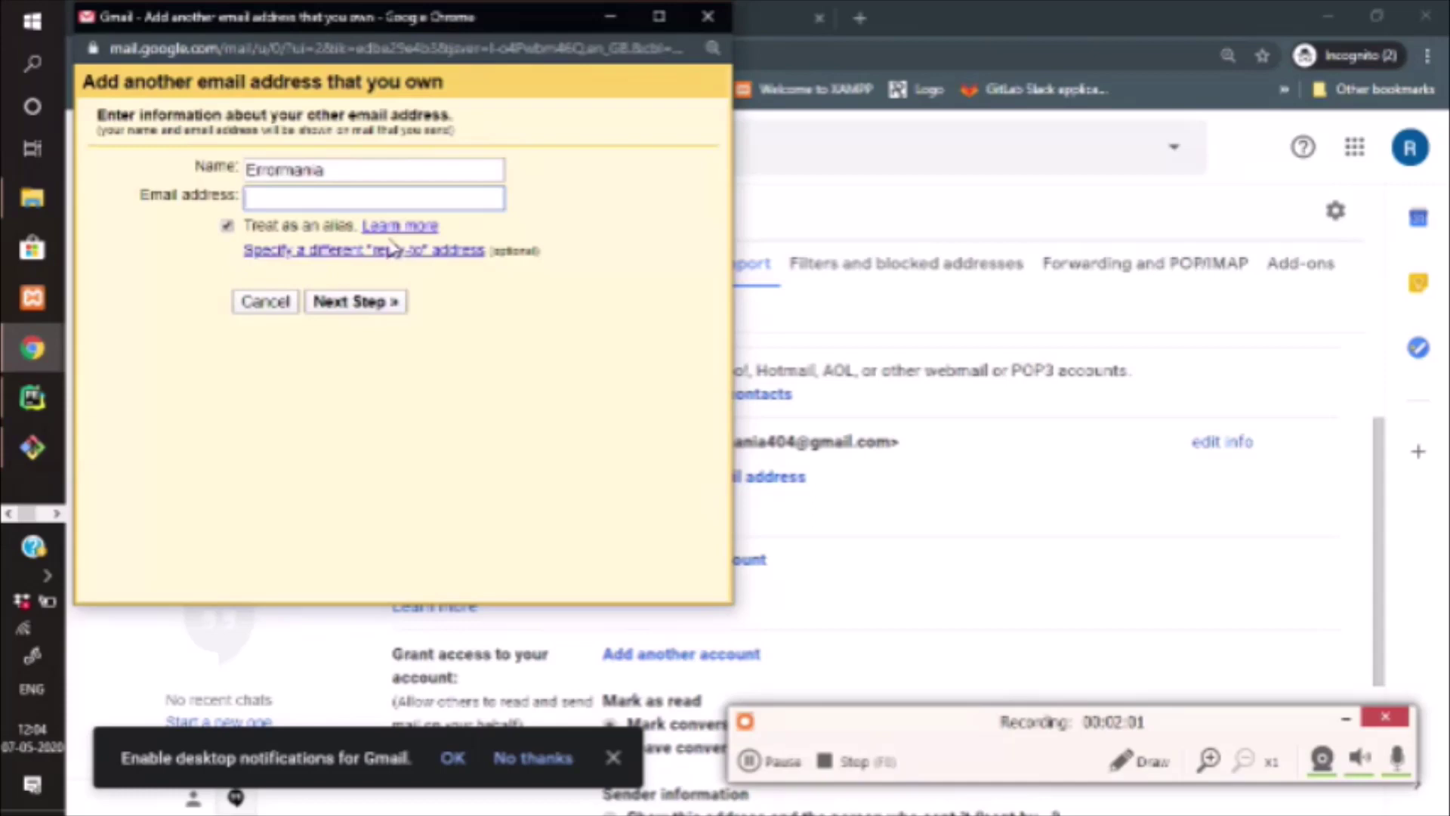
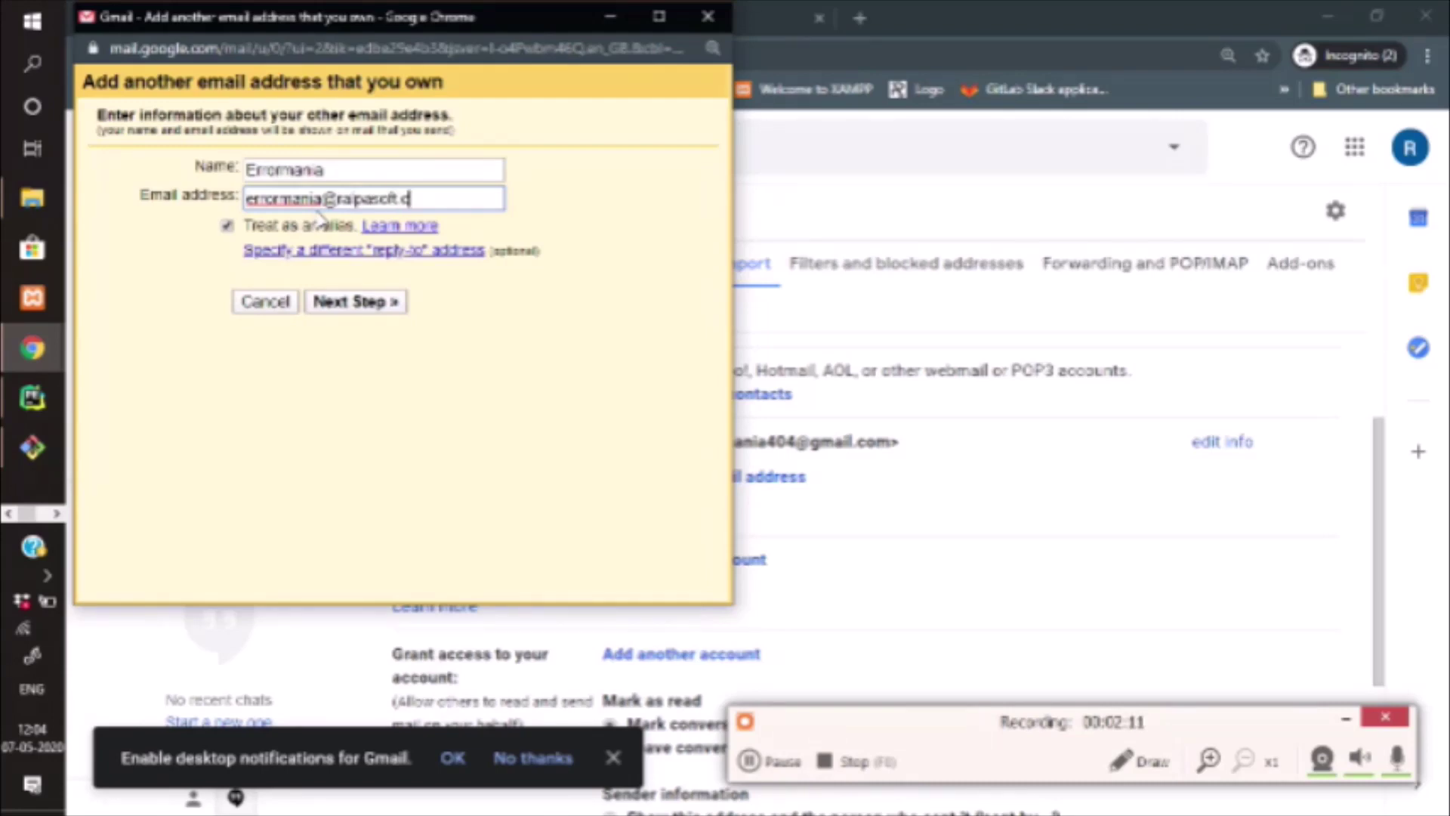
click(346, 301)
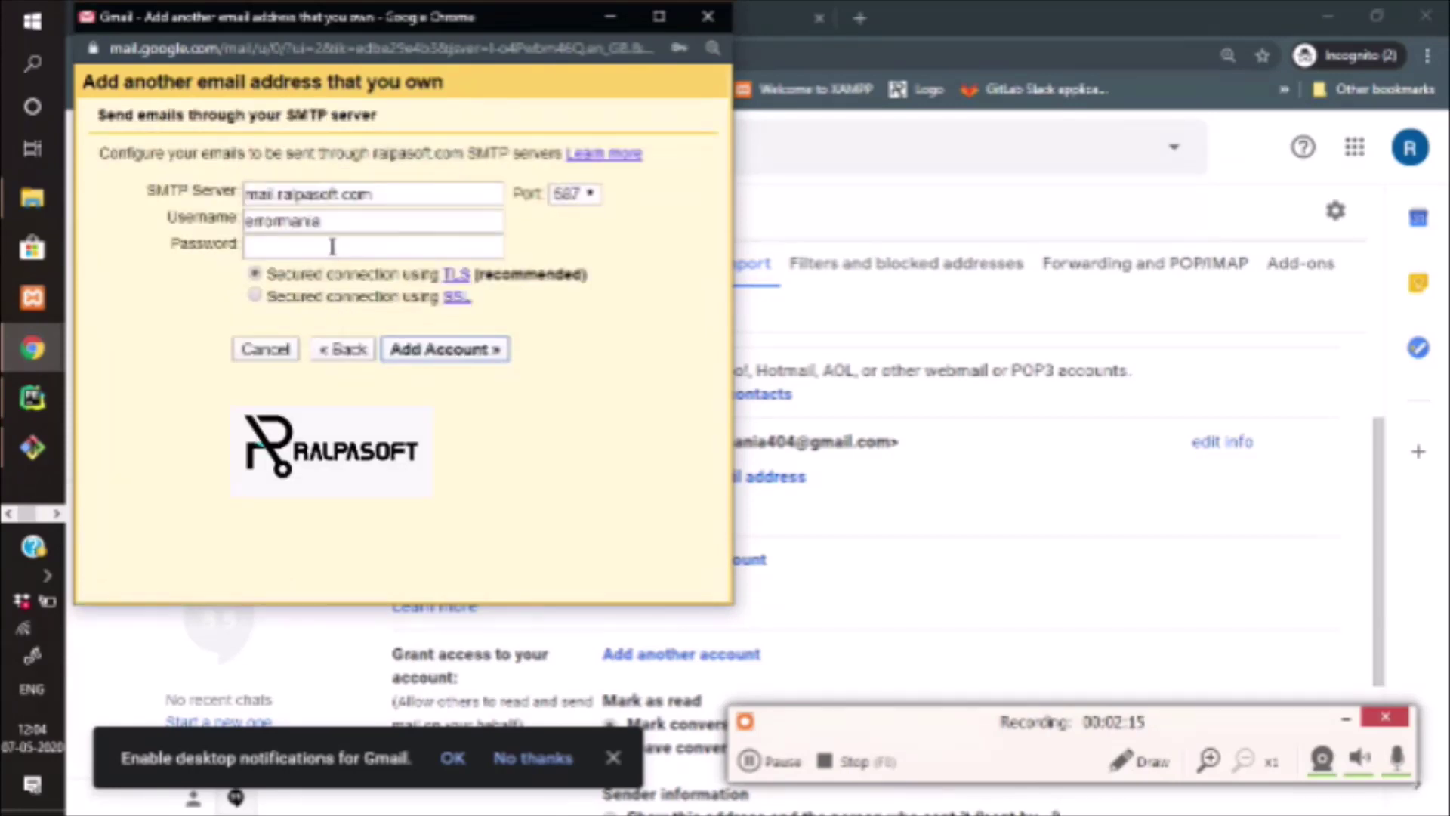
- Select the 'com' ending in the SMTP server field and switch to the cPanel email accounts window
click(280, 195)
drag(342, 195, 372, 195)
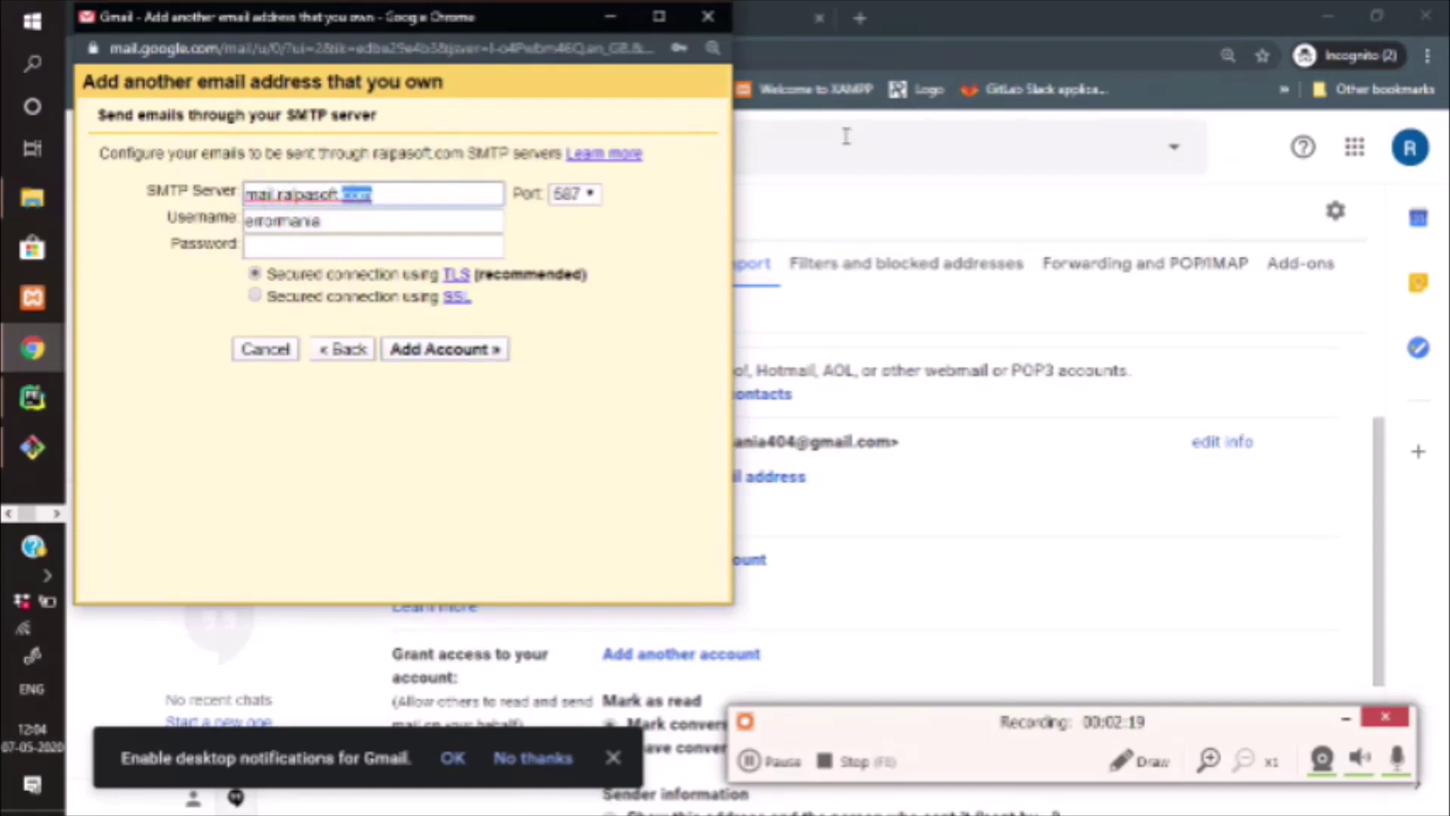
click(619, 182)
key(alt+Tab)
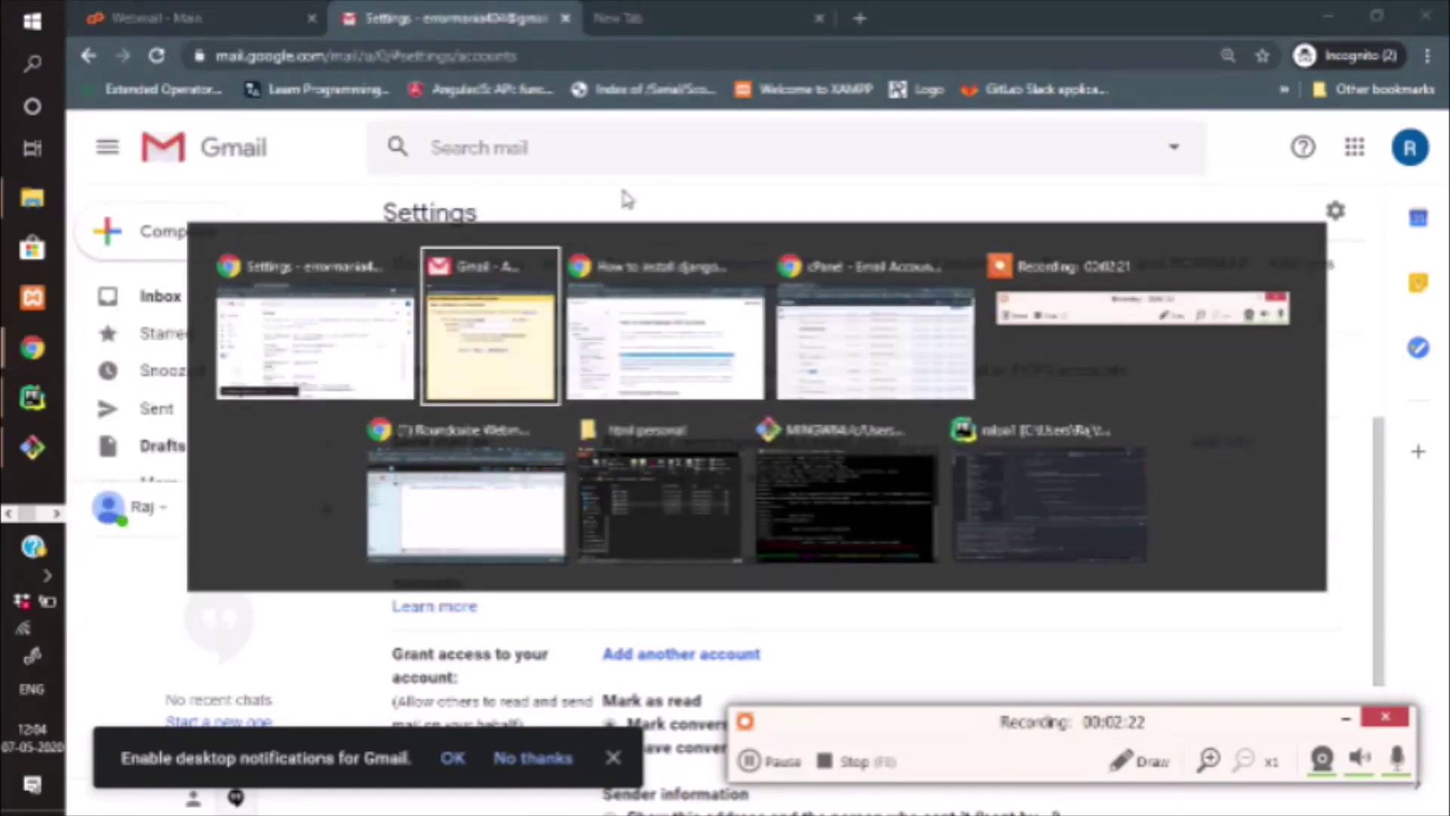
key(alt+Tab)
key(alt+Tab)
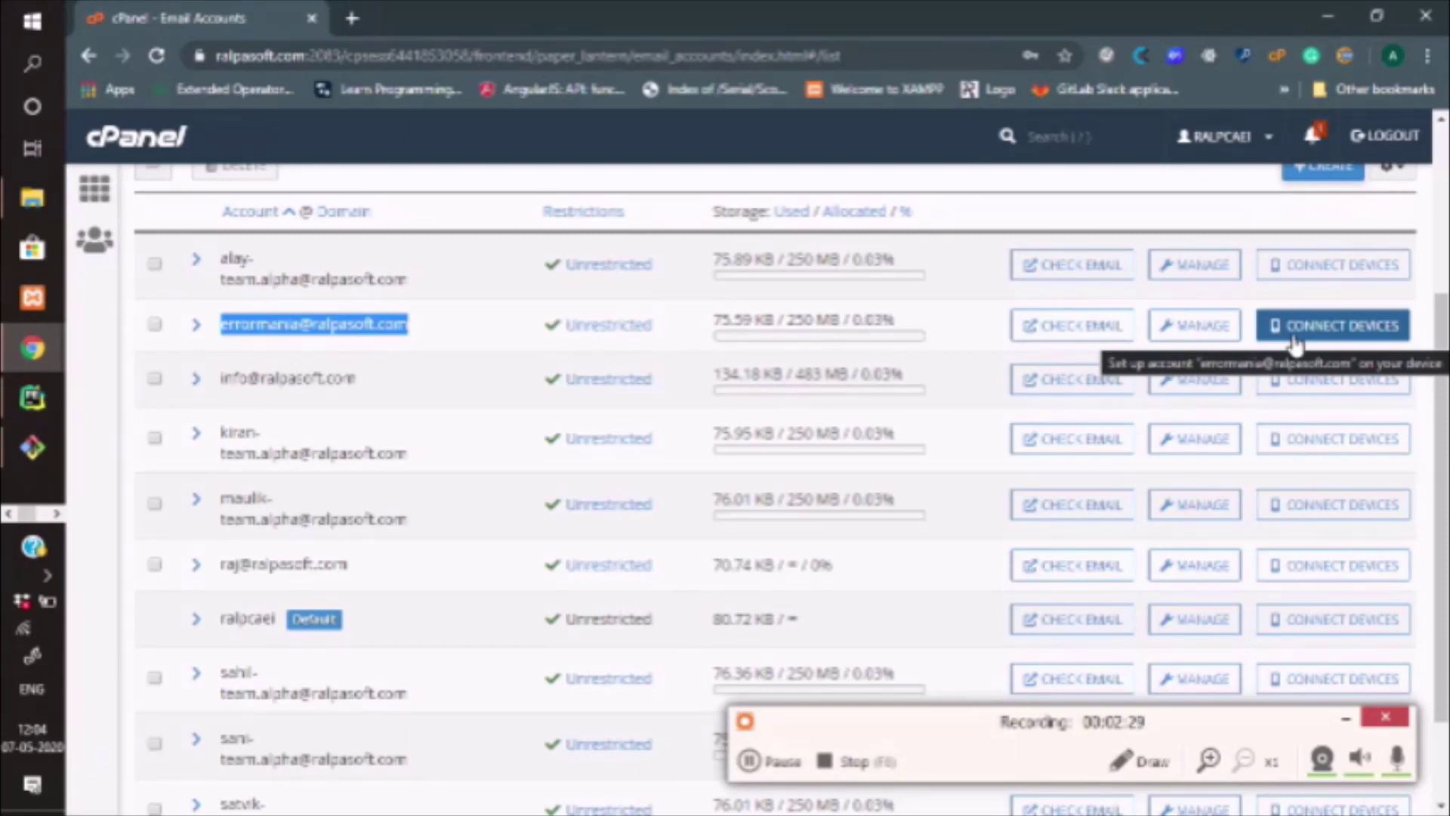
click(1295, 338)
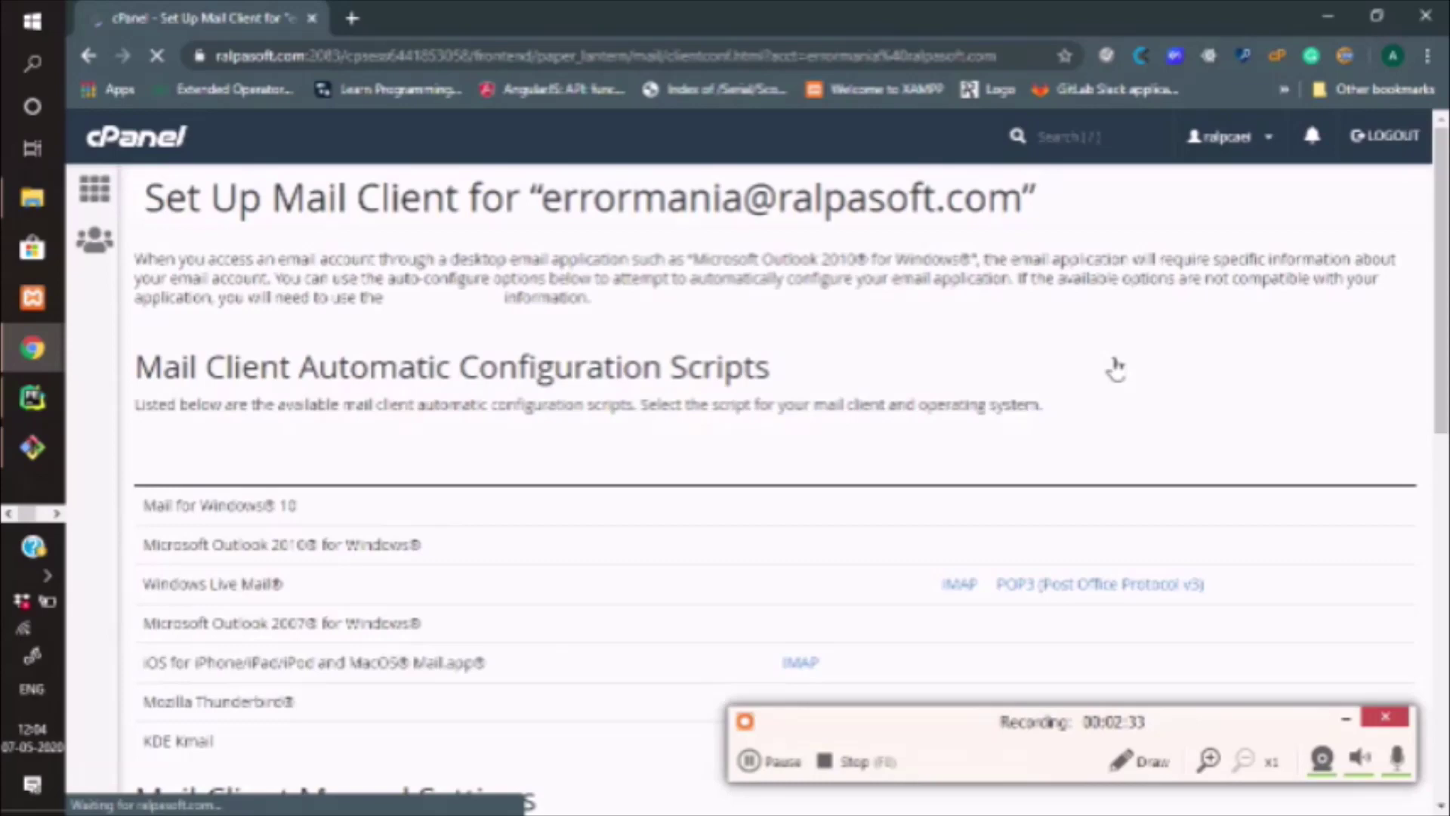
scroll(533, 522, down, 1)
scroll(533, 521, up, 2)
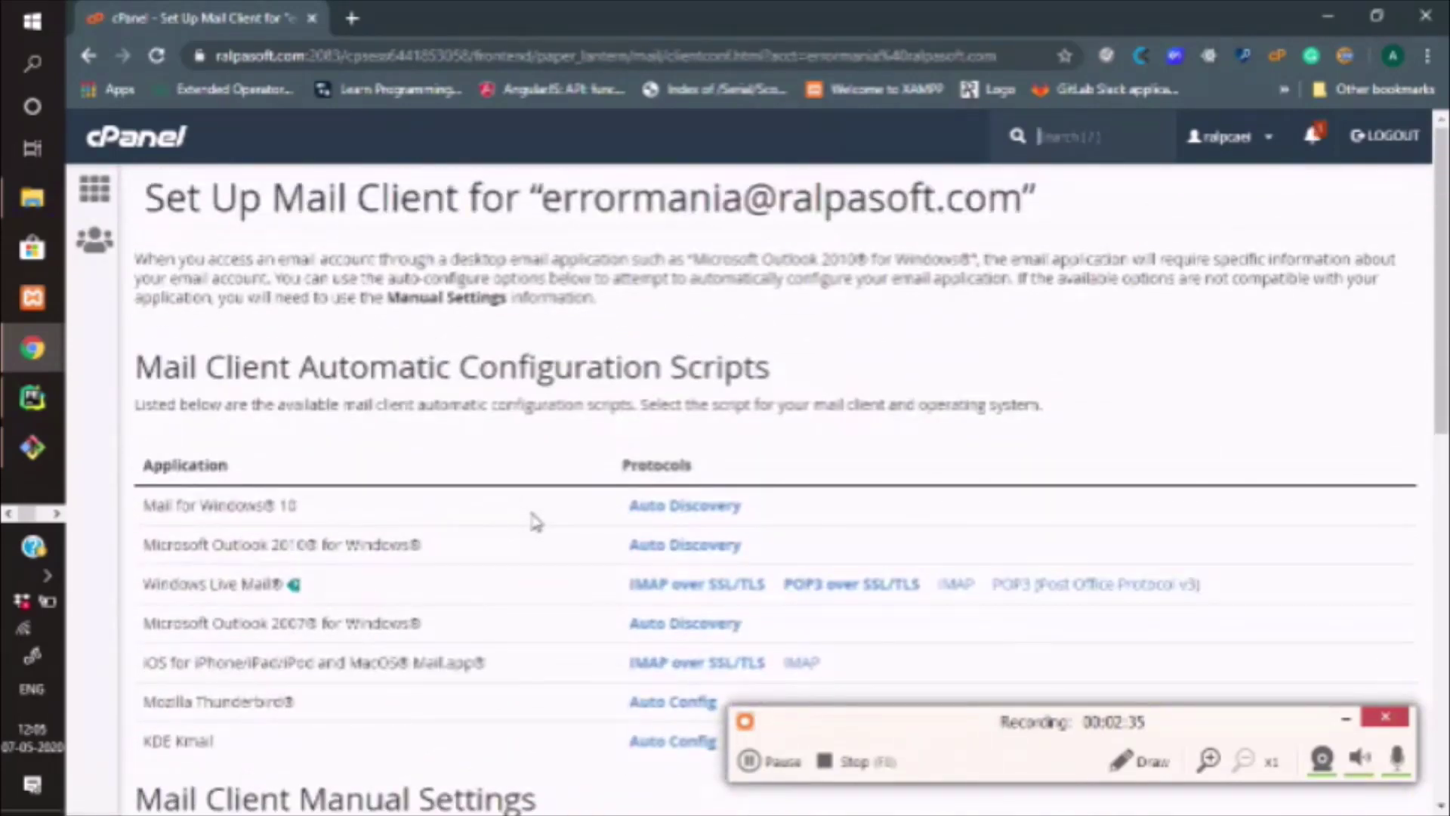
scroll(535, 519, down, 2)
scroll(535, 520, down, 3)
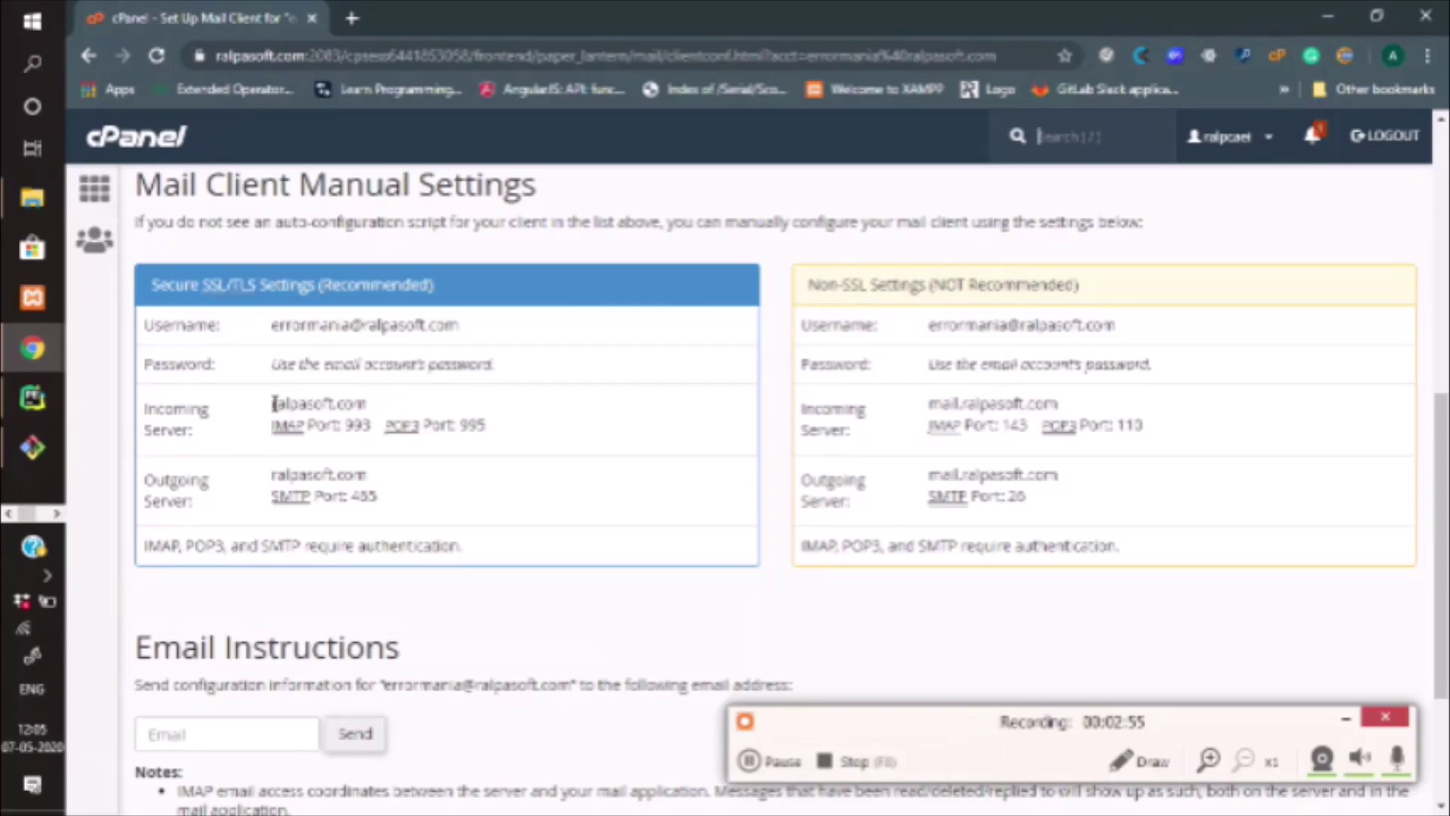
drag(273, 476, 376, 481)
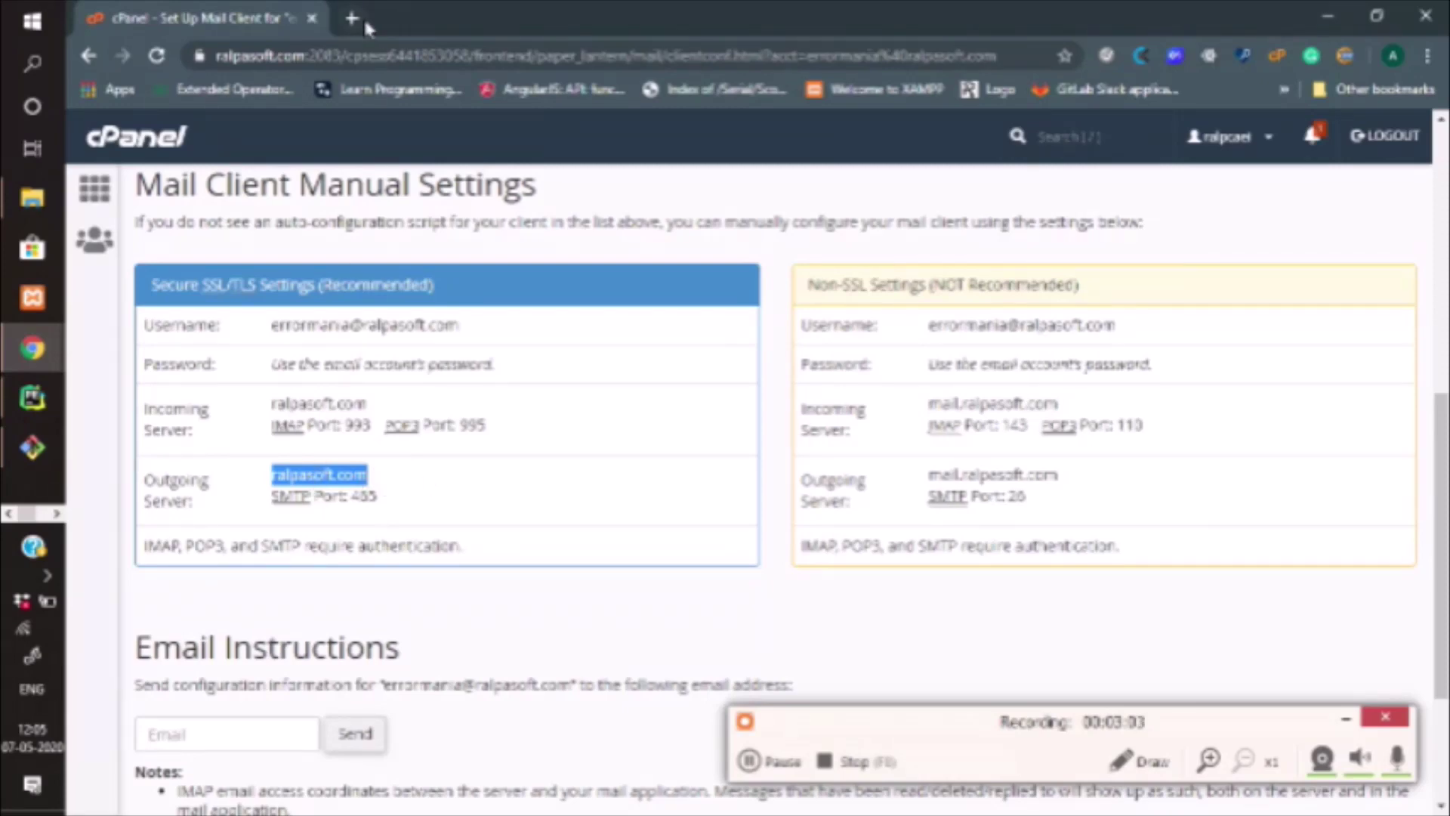
- Set the SMTP server to ralpasoft.com and port 465, checking against cPanel's settings
key(alt+Tab)
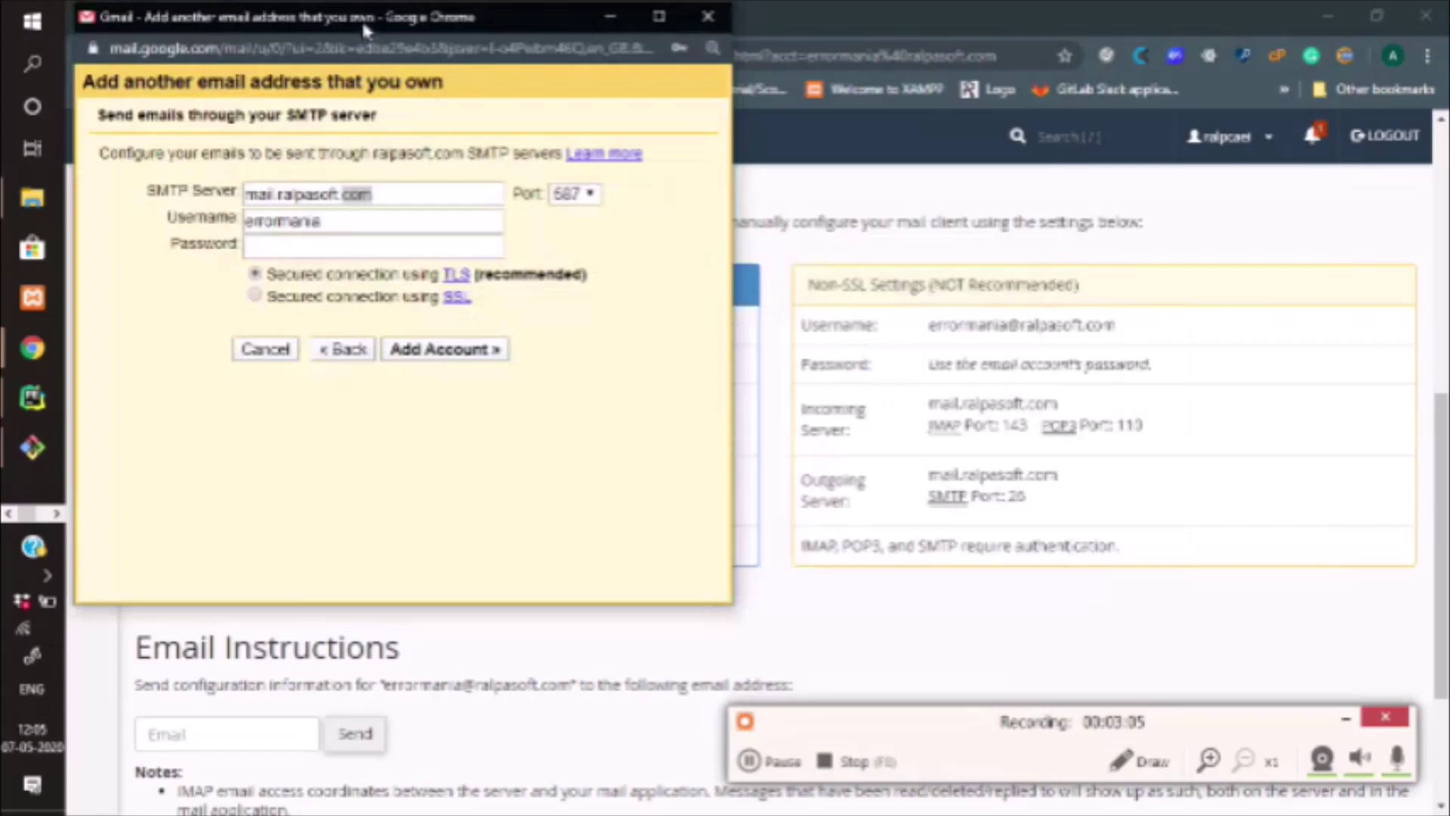
click(361, 18)
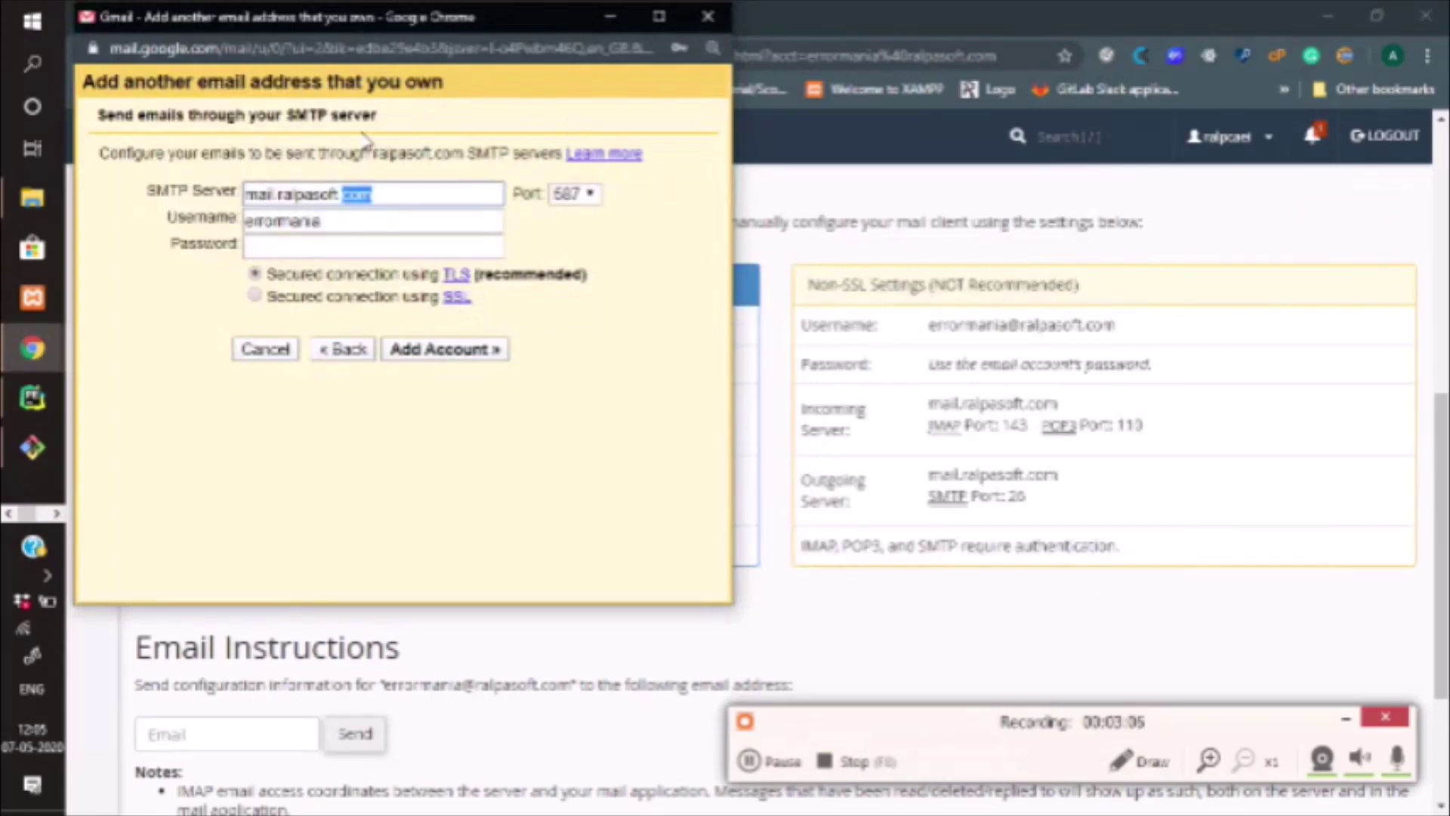
click(283, 195)
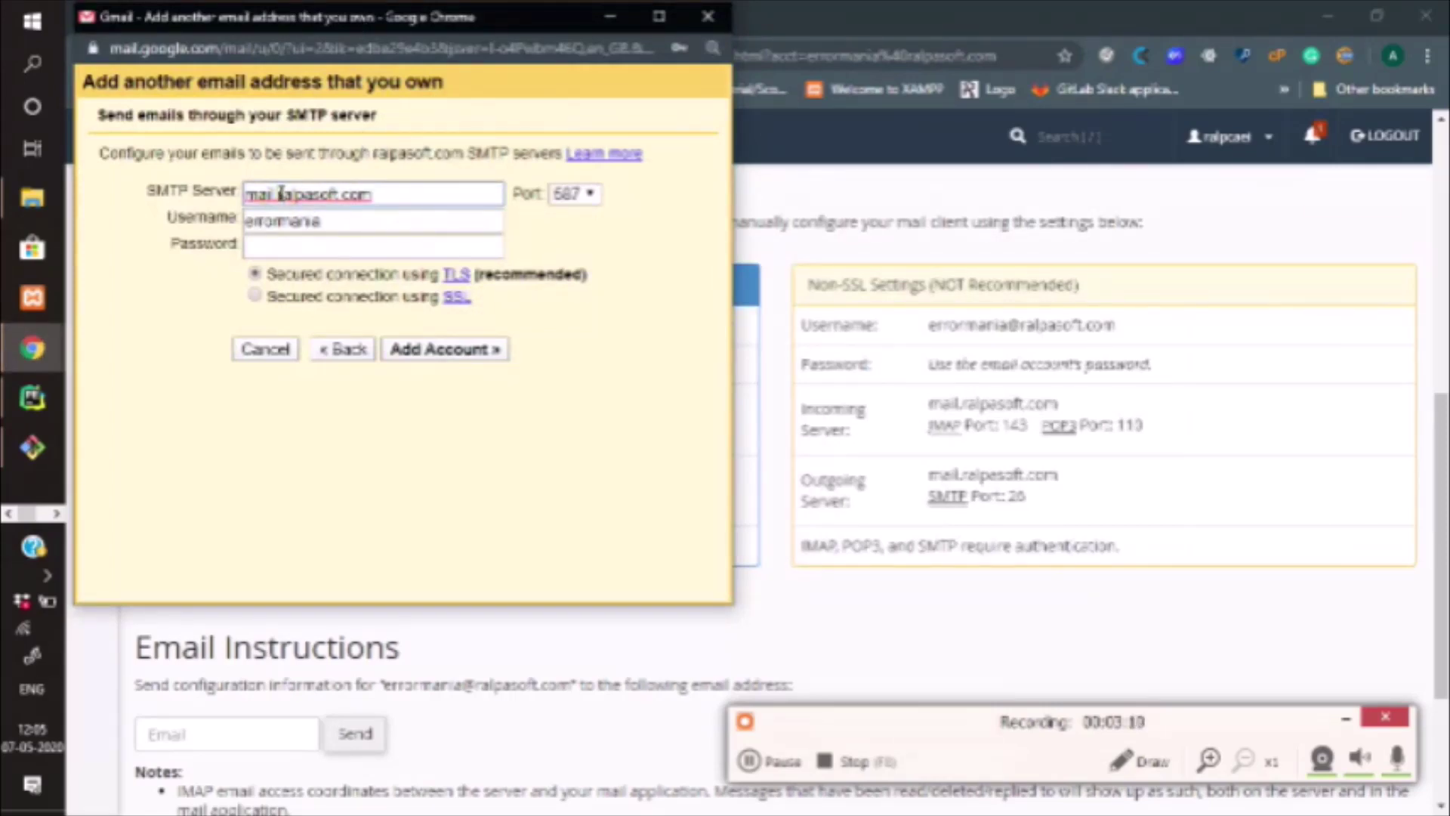
key(BackSpace)
key(BackSpace)
key(BackSpace)
key(ctrl+a)
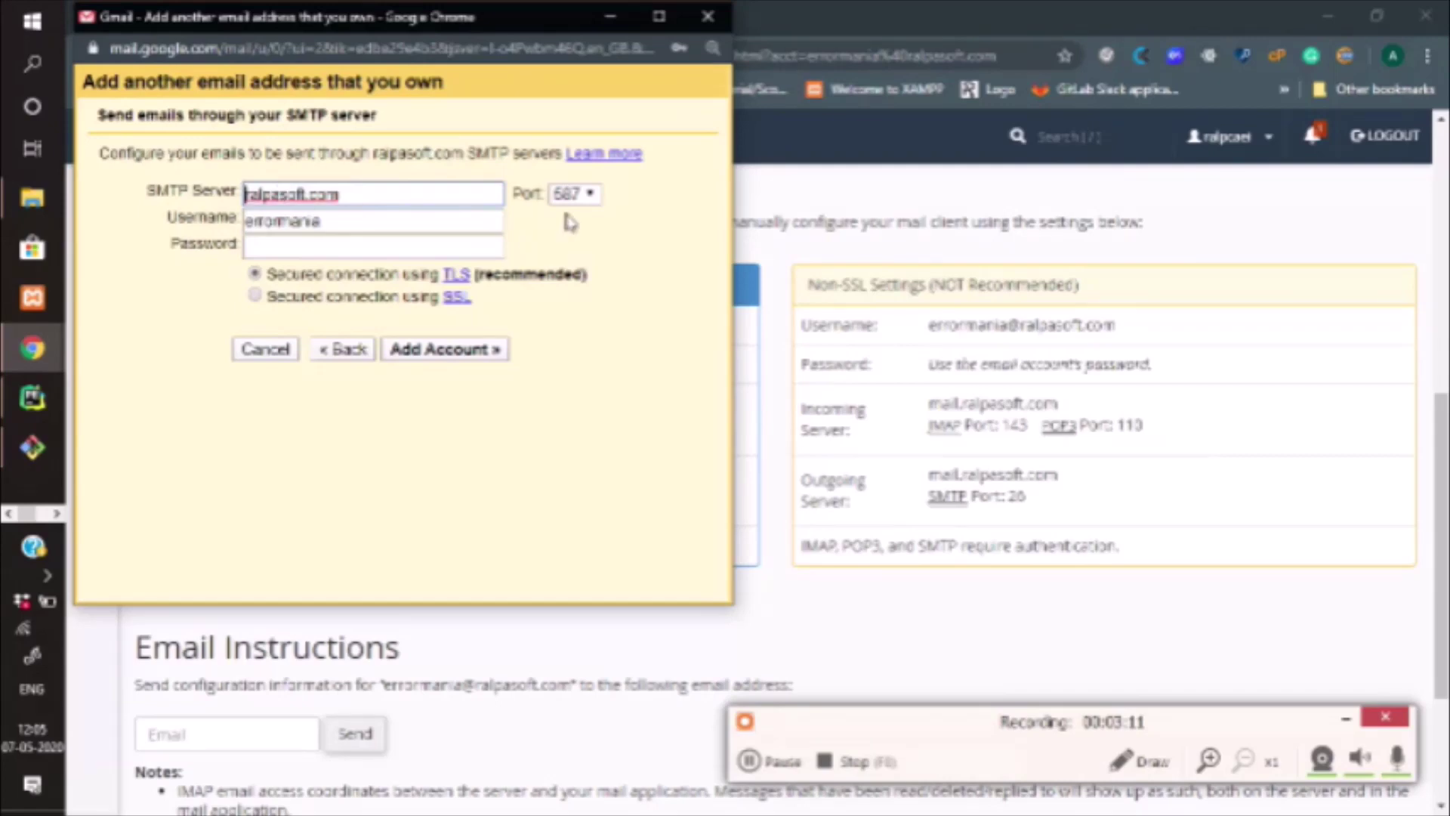
key(alt+Tab)
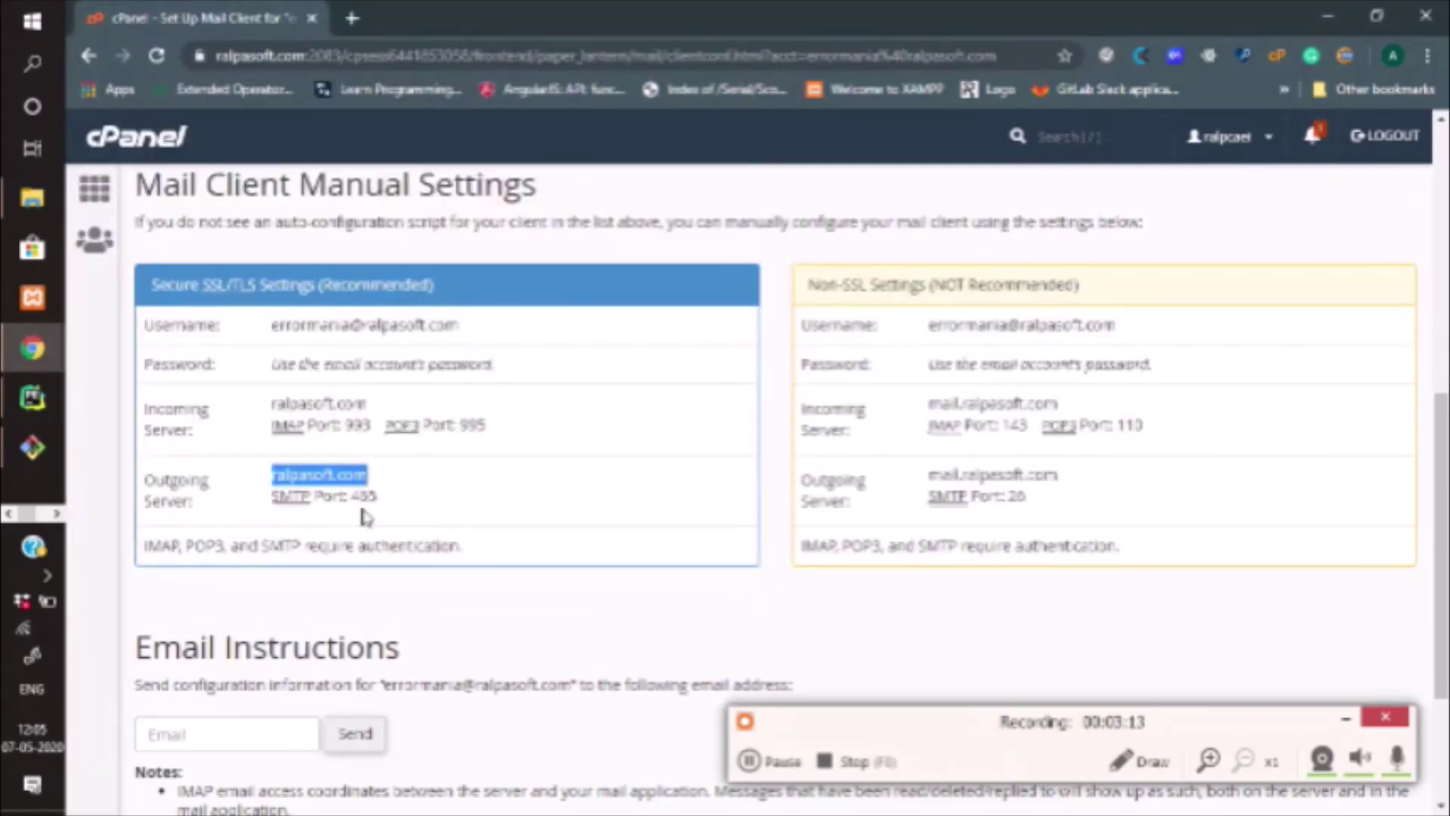
key(alt+Tab)
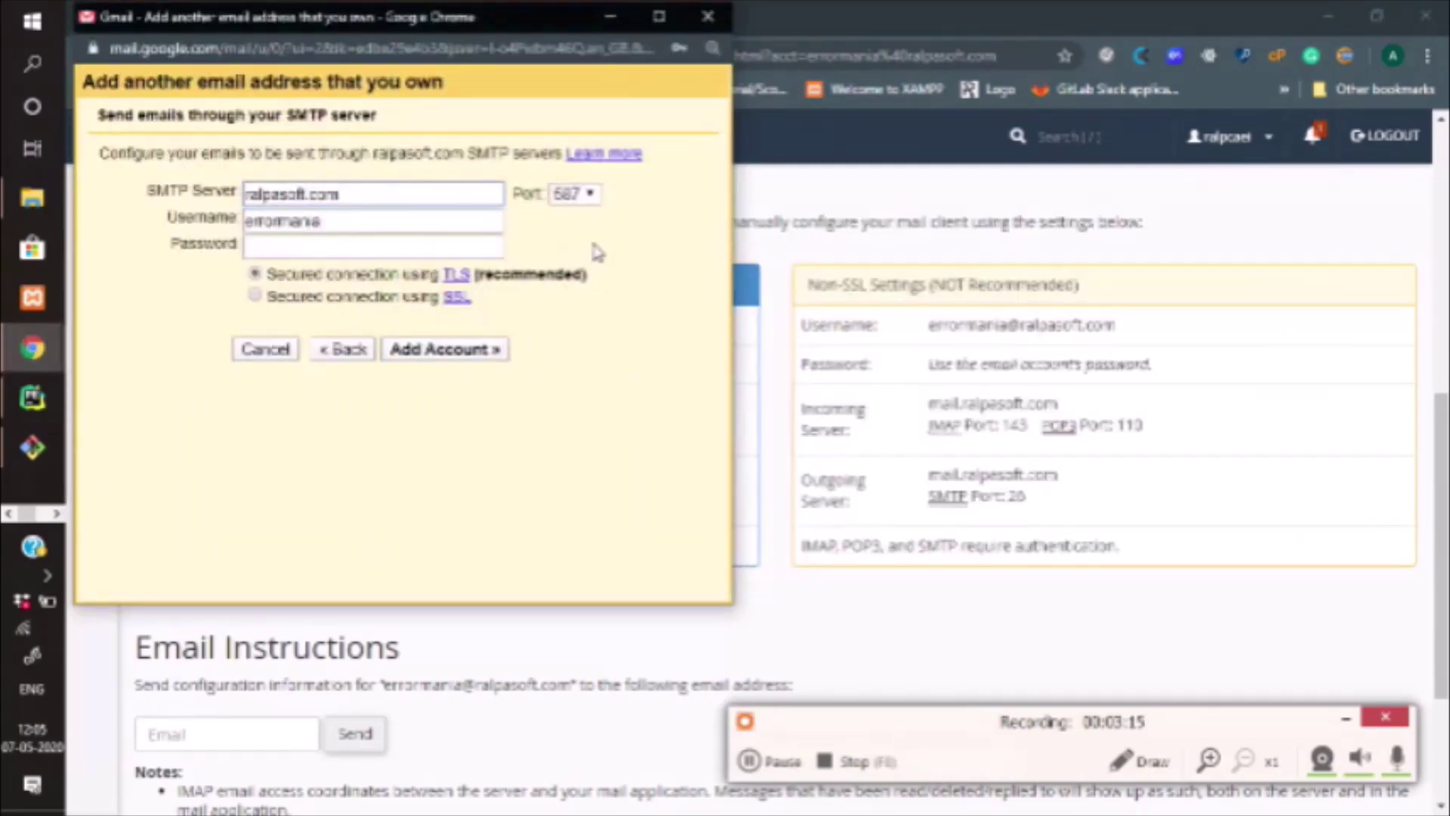
click(576, 193)
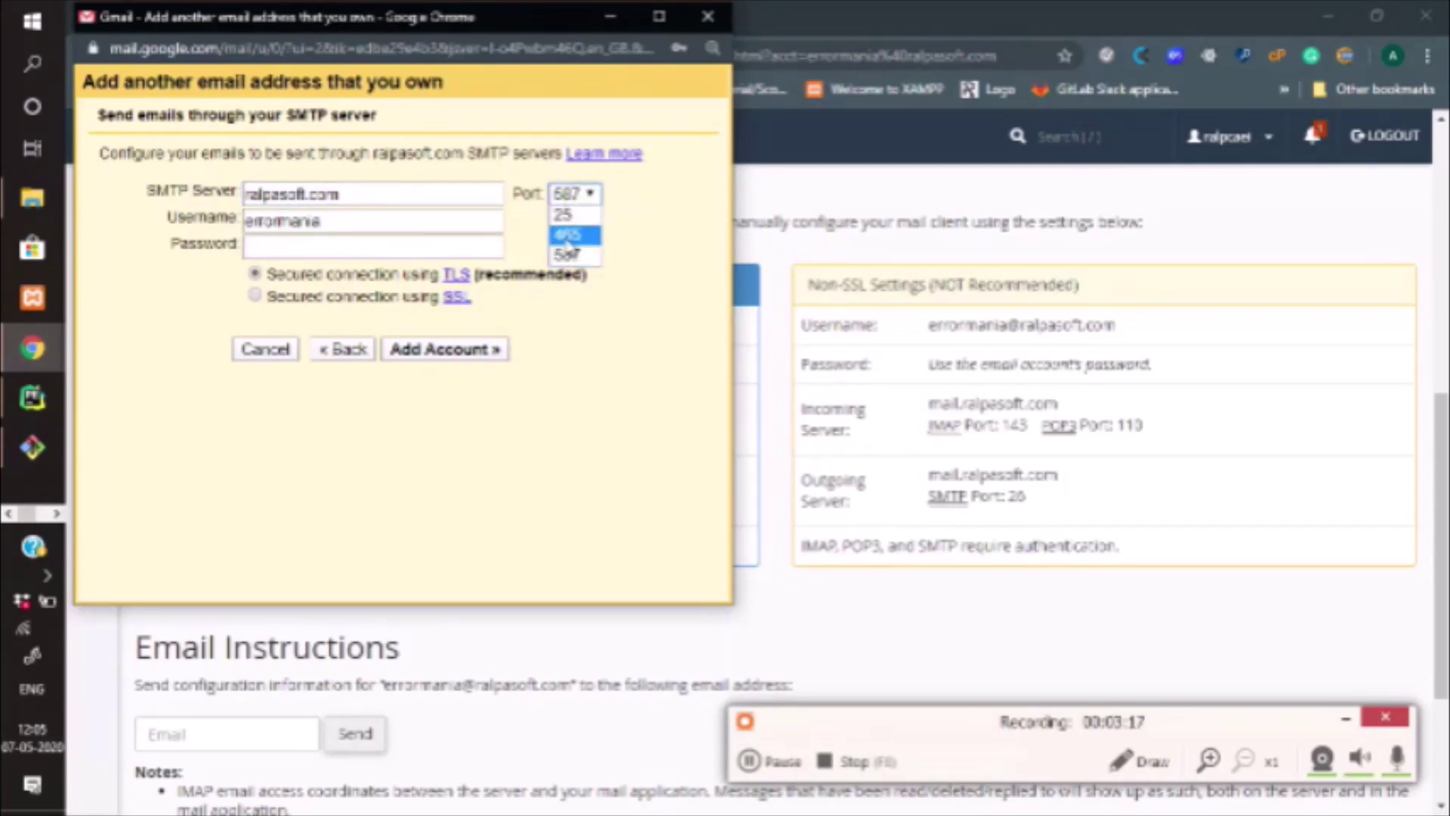
click(565, 235)
- Fill in the username and password and submit with Add Account
click(329, 221)
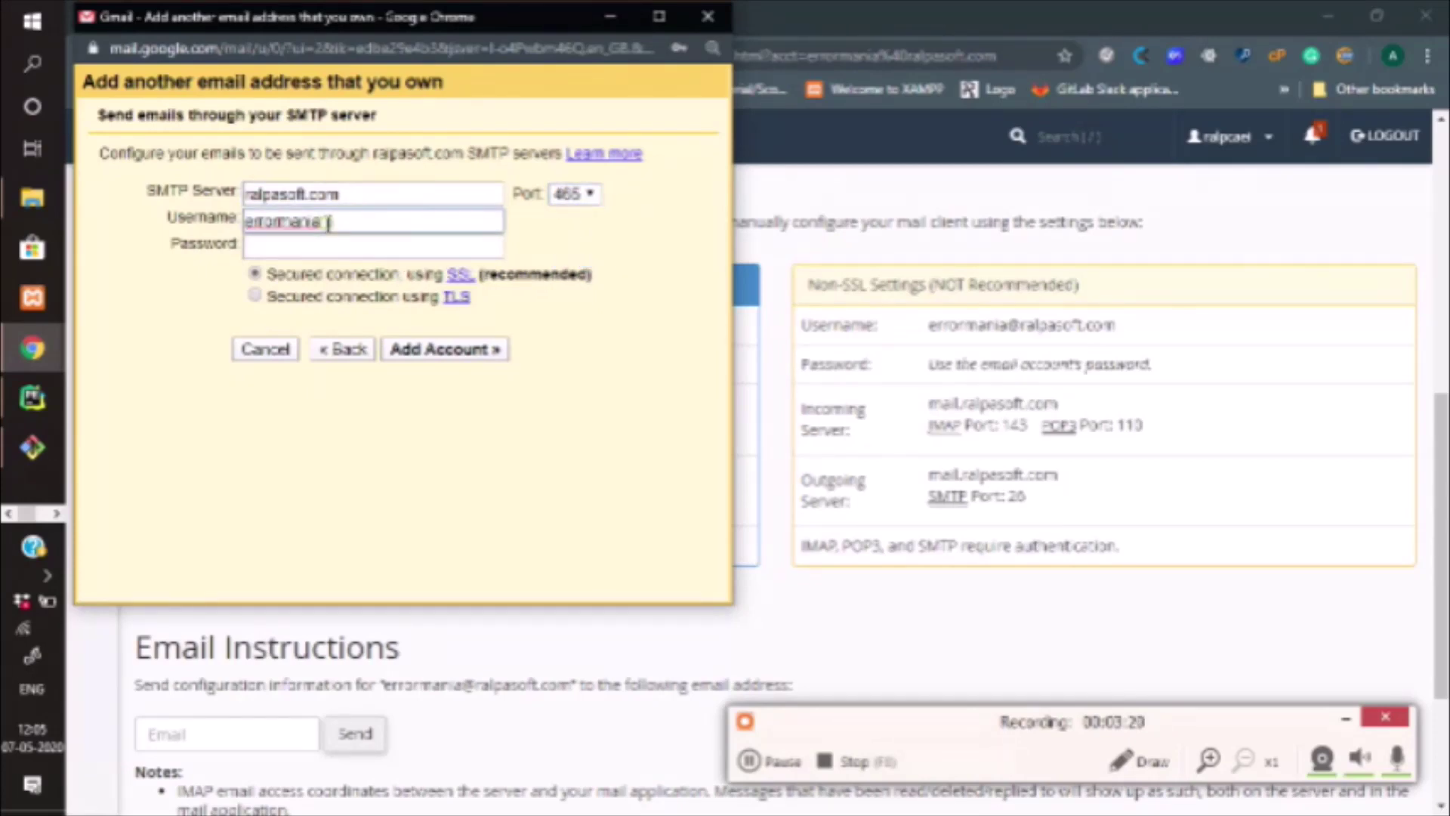
text(@ra)
text(lpasoft)
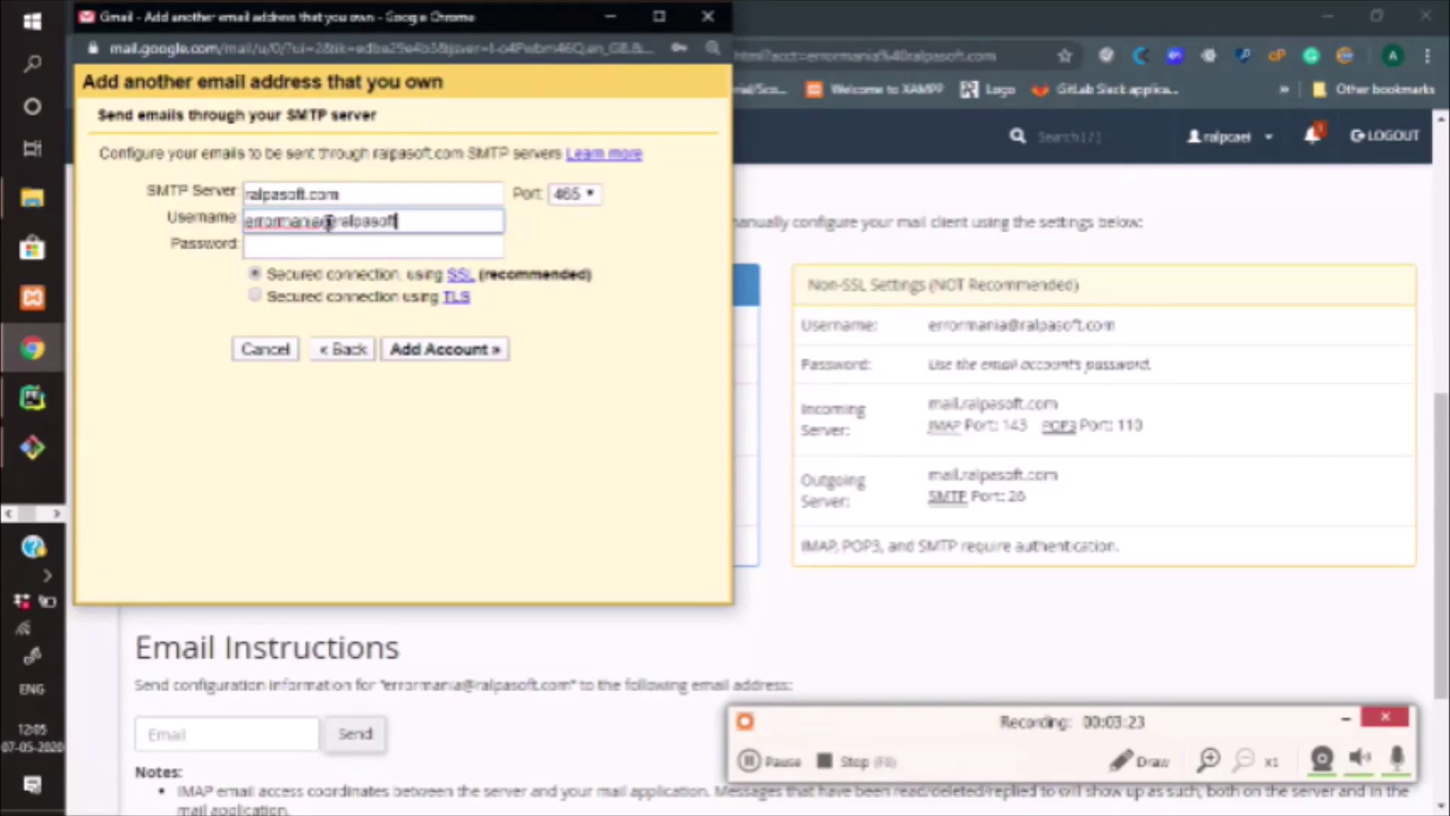
text(m)
click(275, 251)
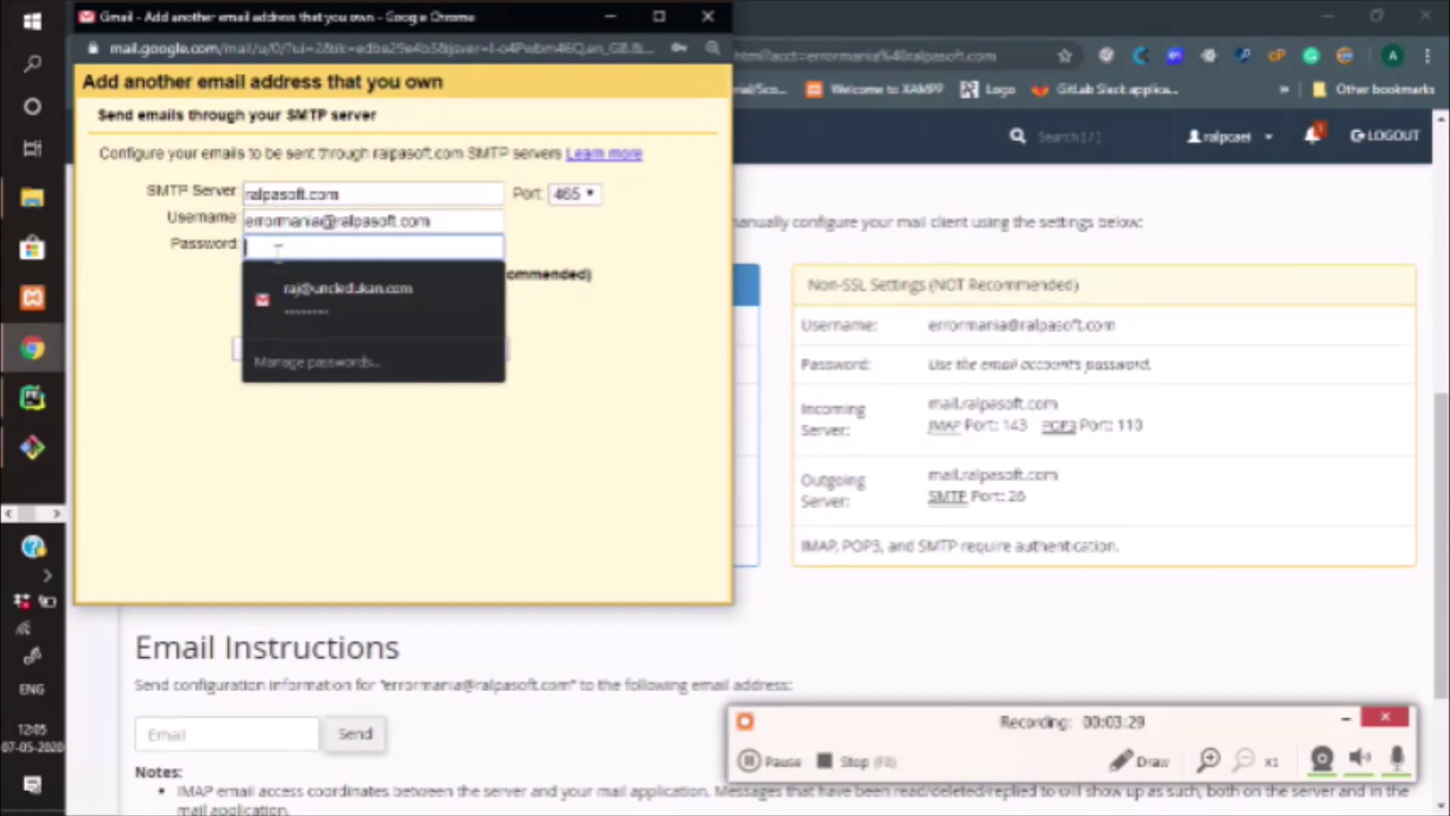
text(a)
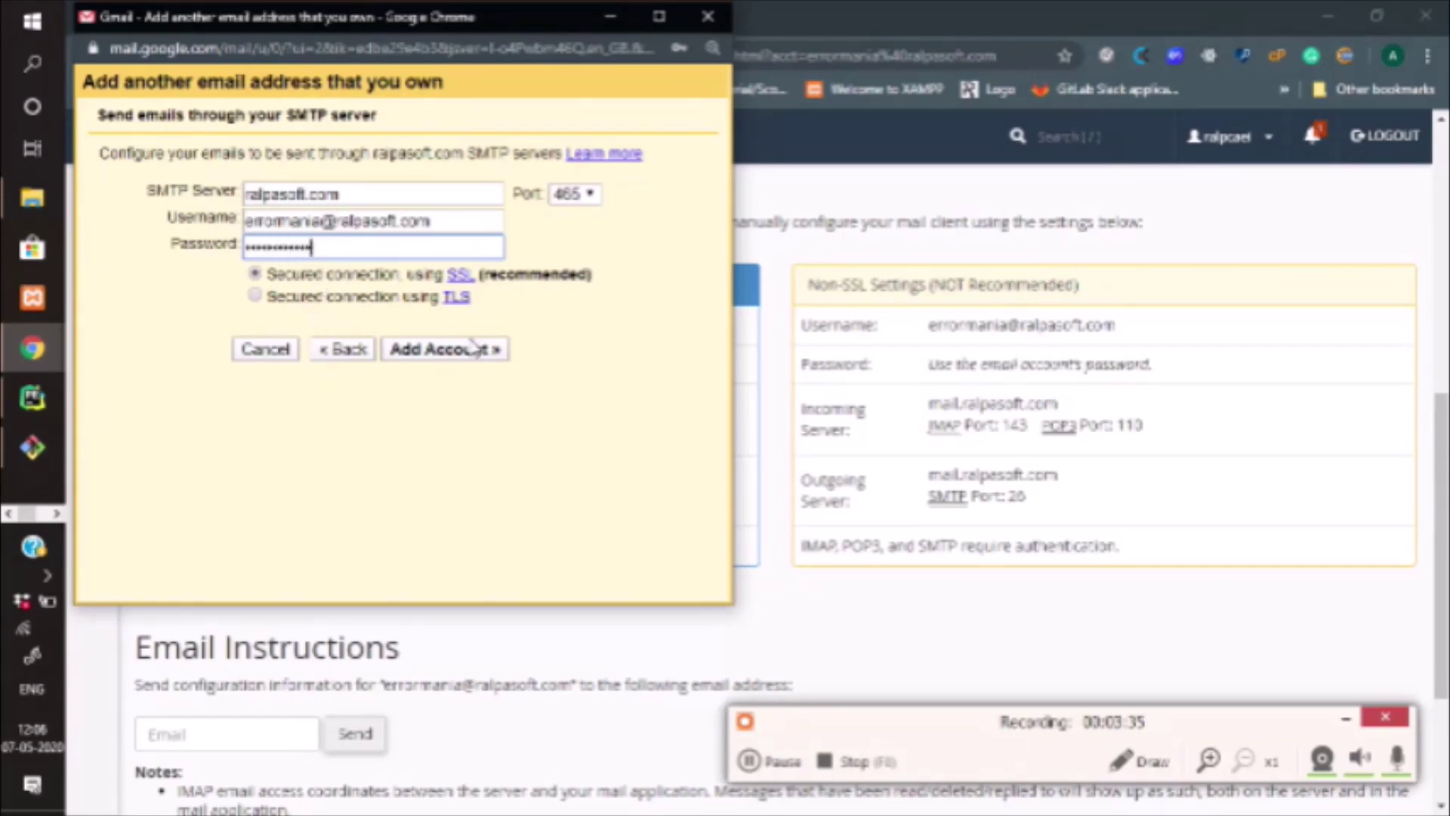
click(448, 351)
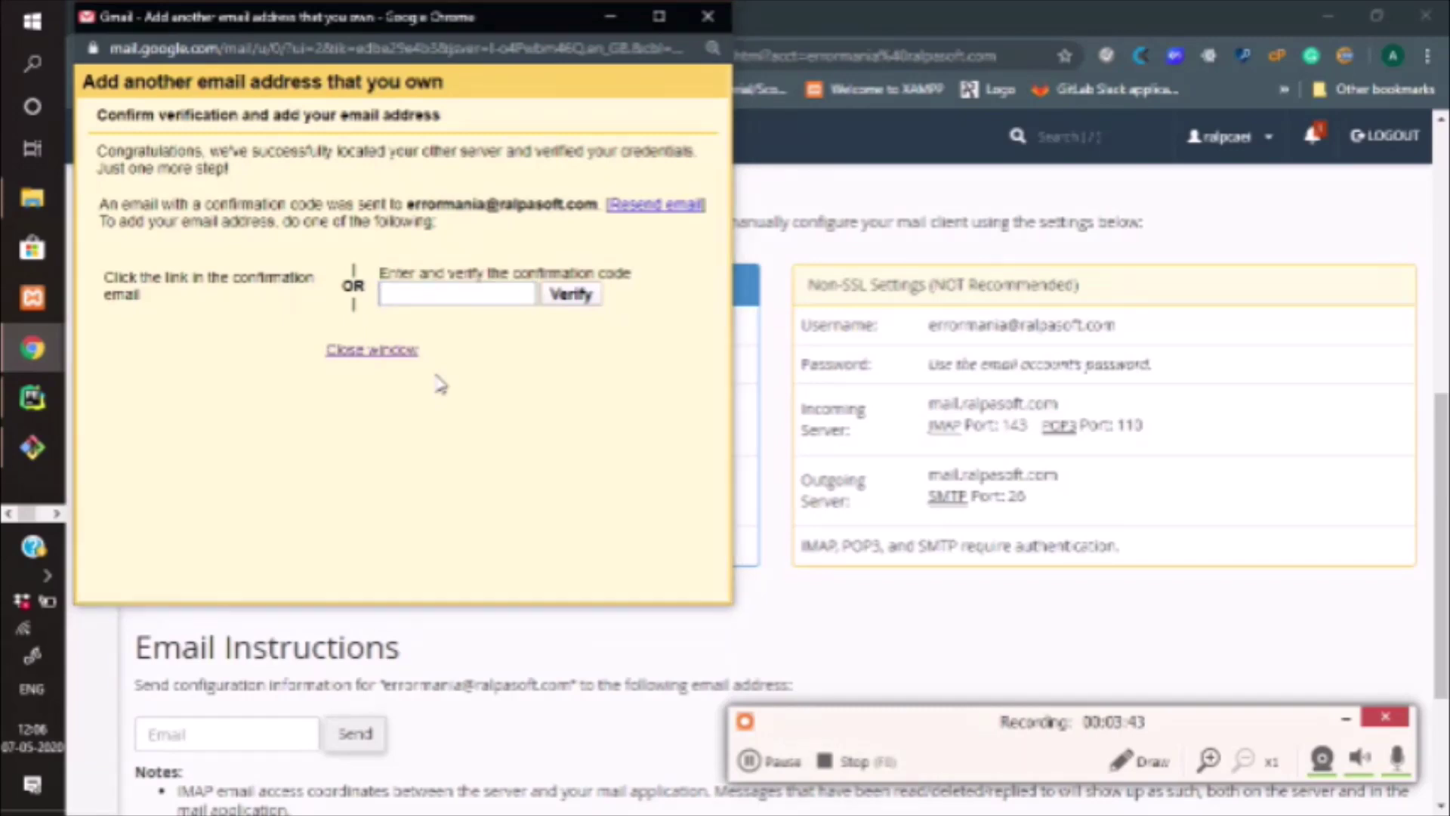
key(alt+Tab)
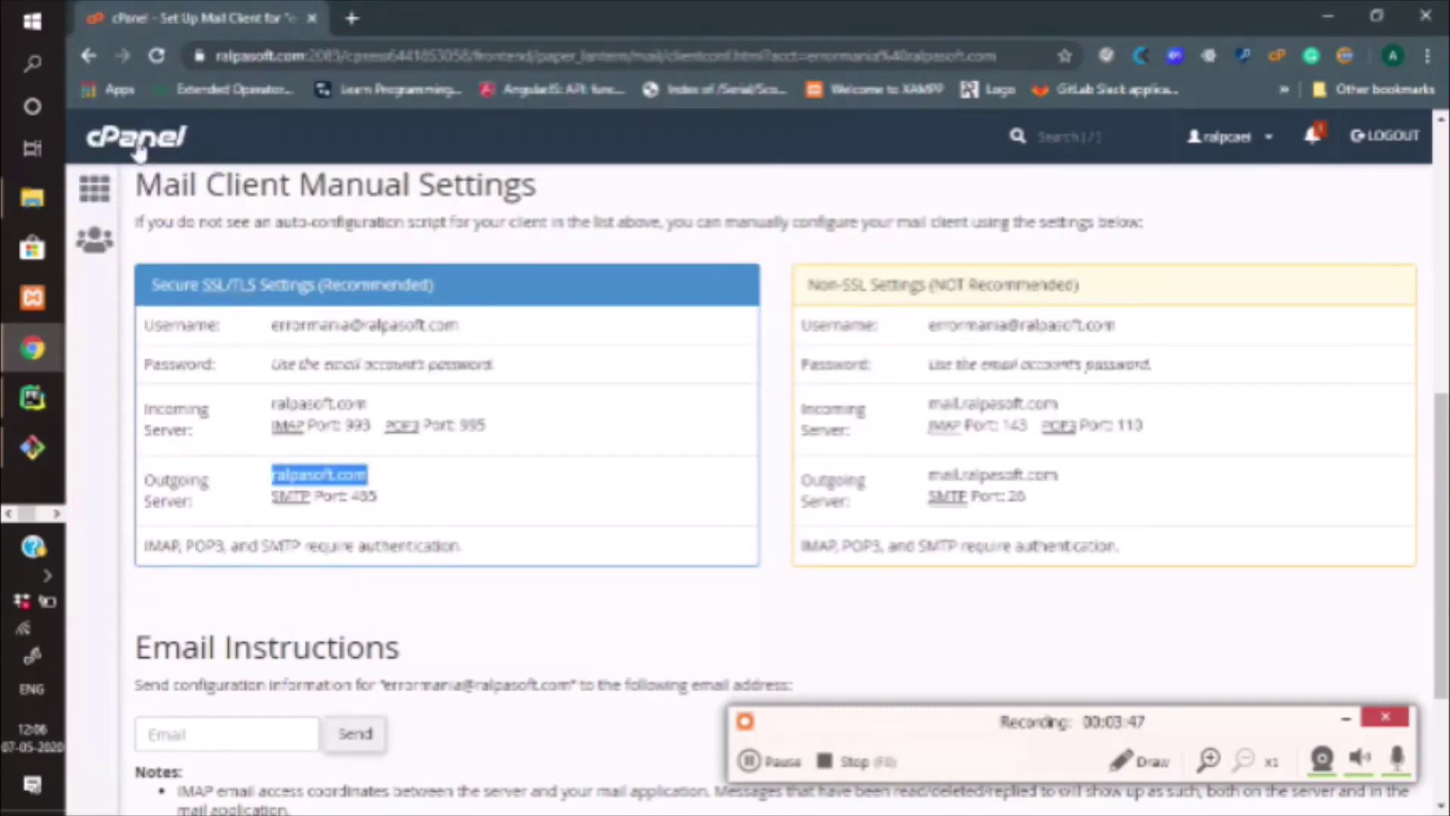
click(89, 58)
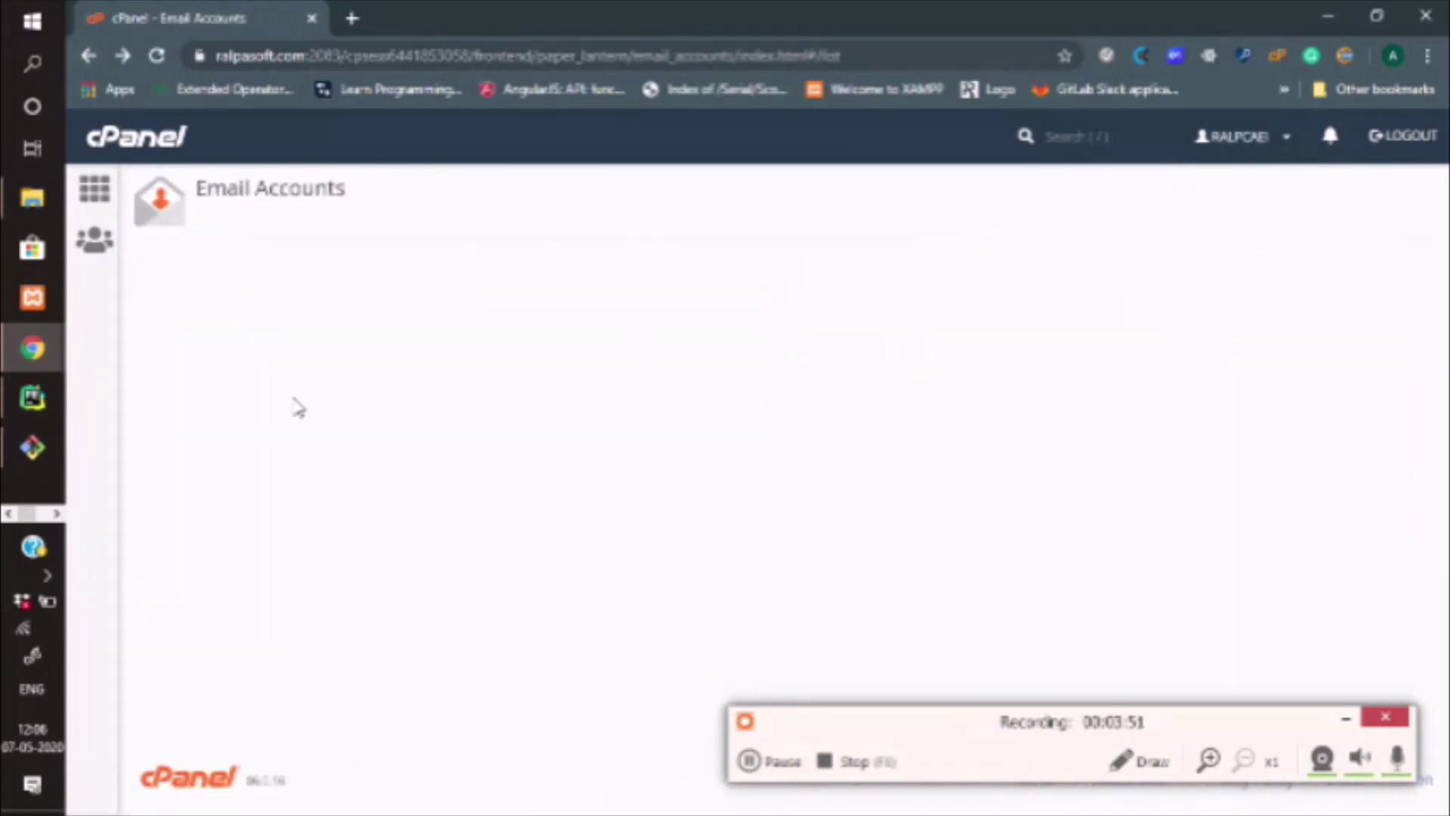
scroll(356, 553, down, 2)
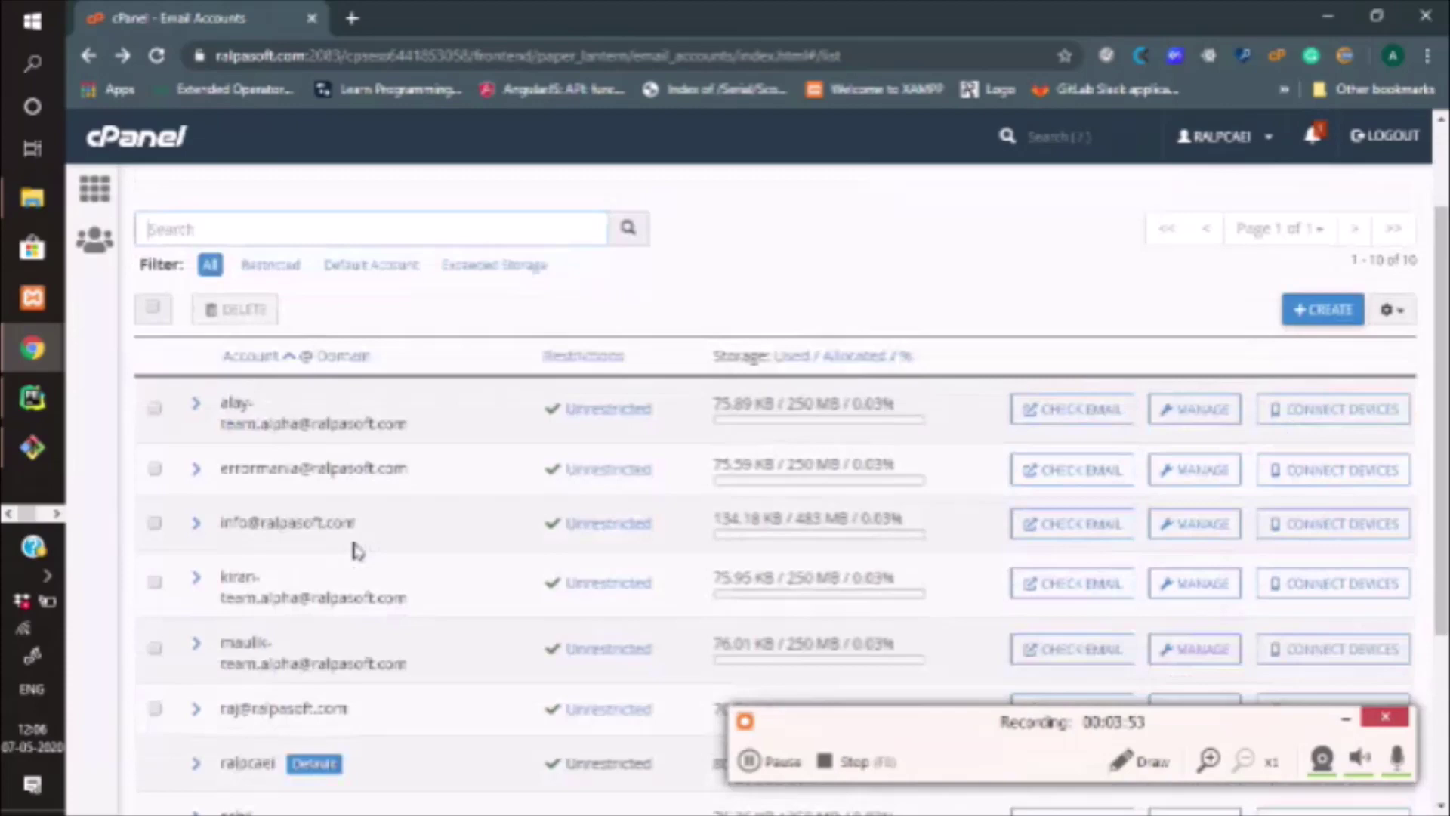
click(1071, 407)
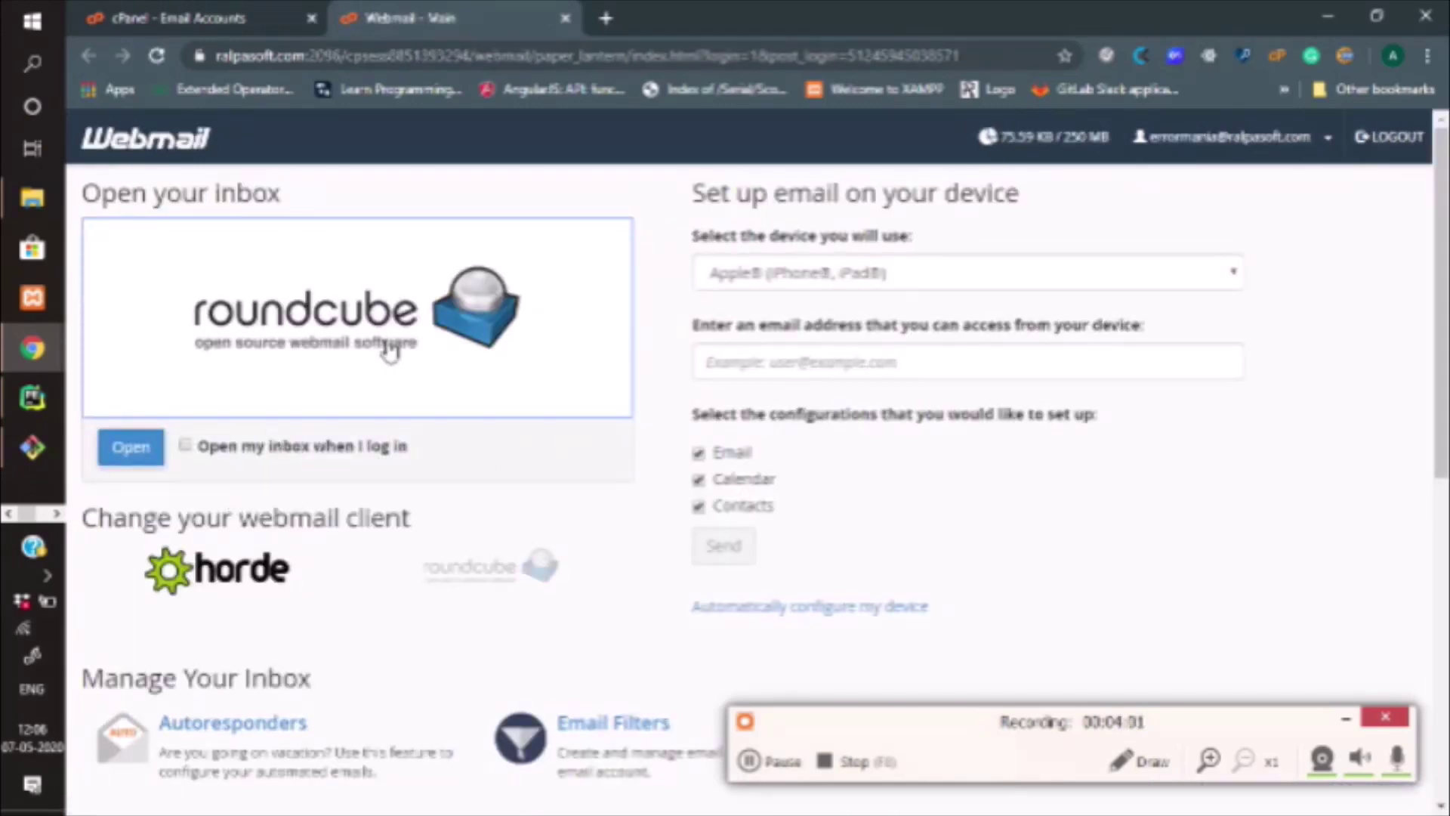
- Enter the Roundcube inbox and refresh until the Gmail Confirmation mail arrives
click(388, 349)
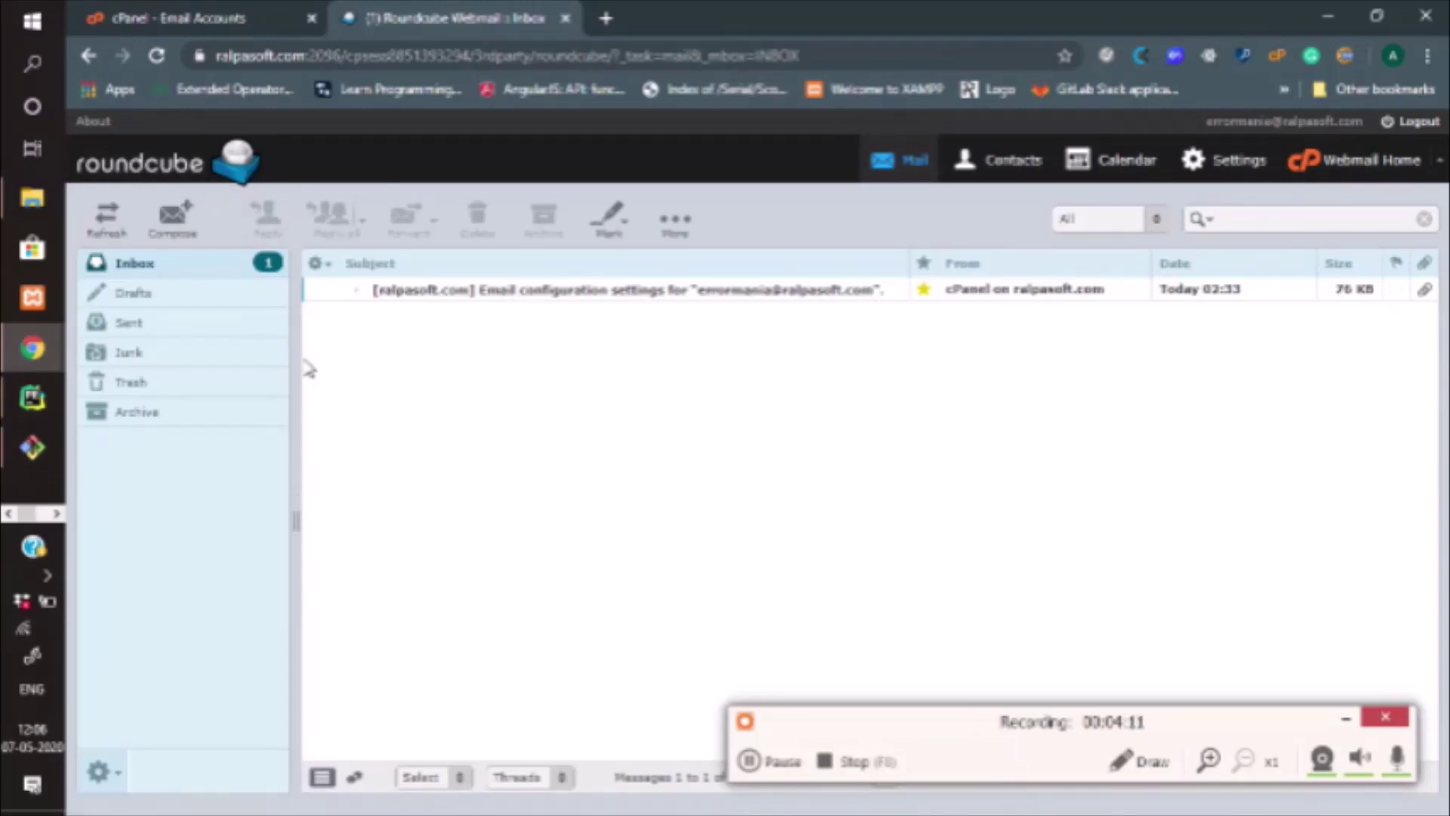
click(105, 218)
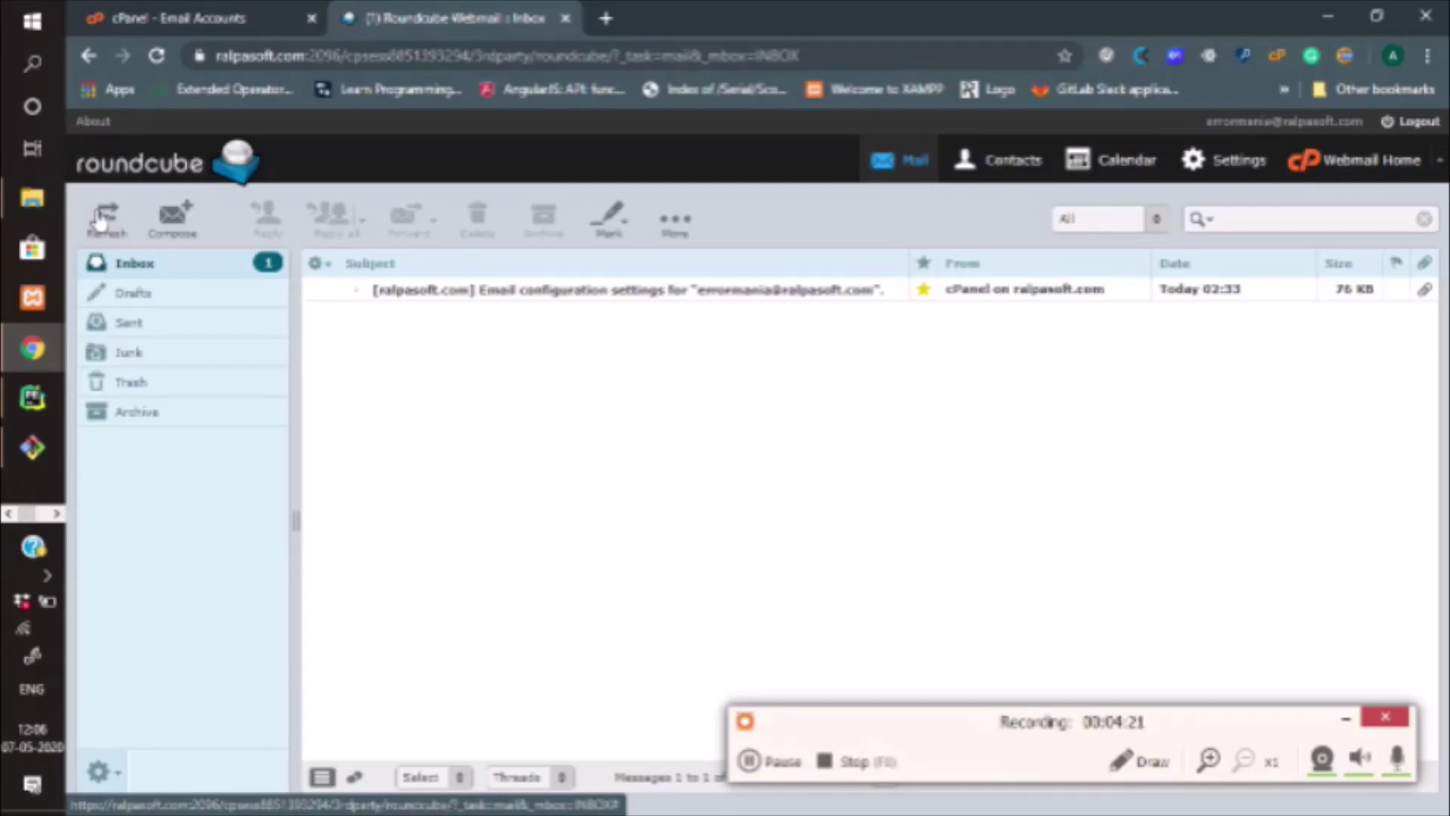
click(108, 219)
click(749, 761)
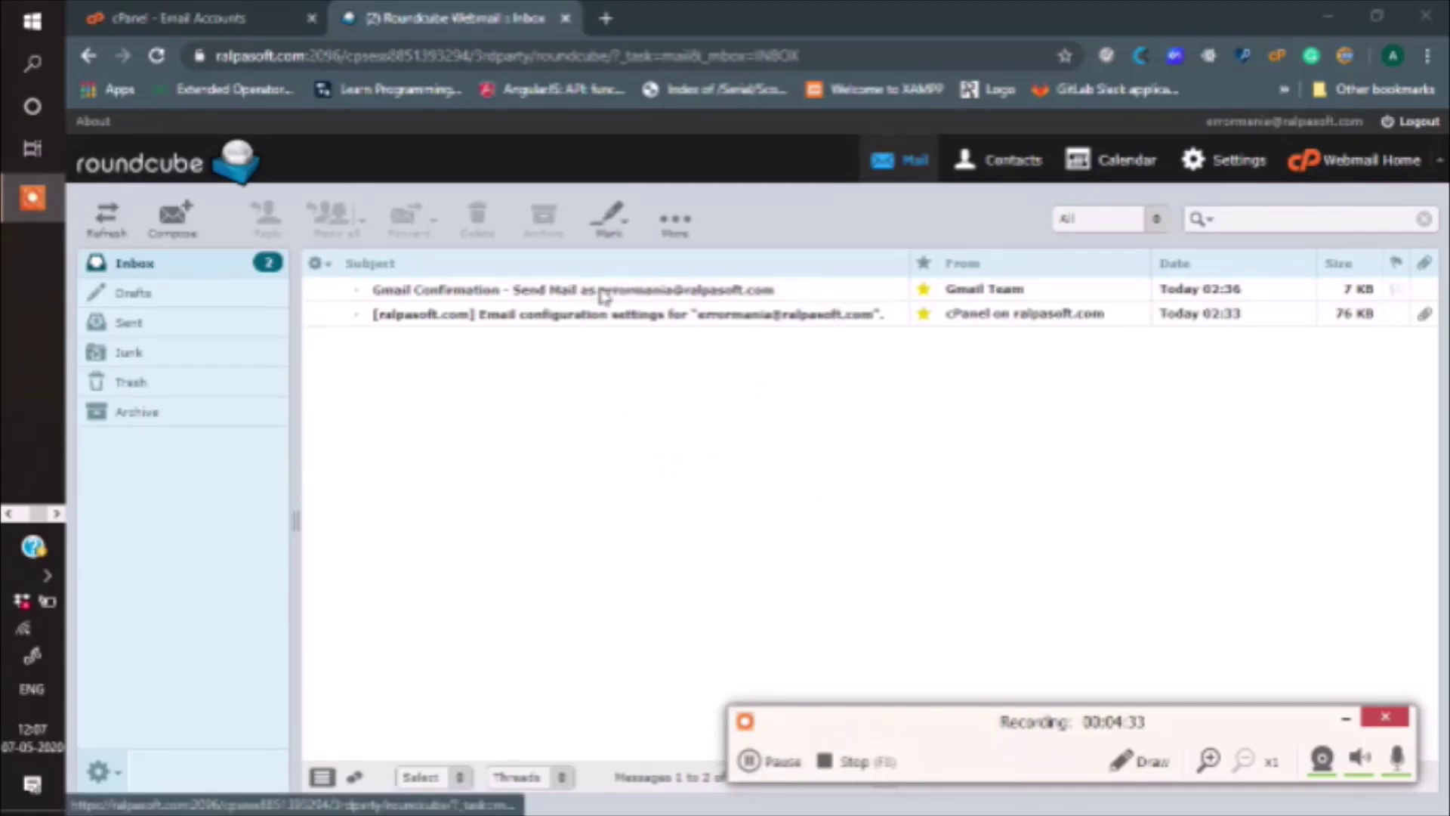
- Read the Gmail Confirmation email and follow its verification link
double_click(550, 292)
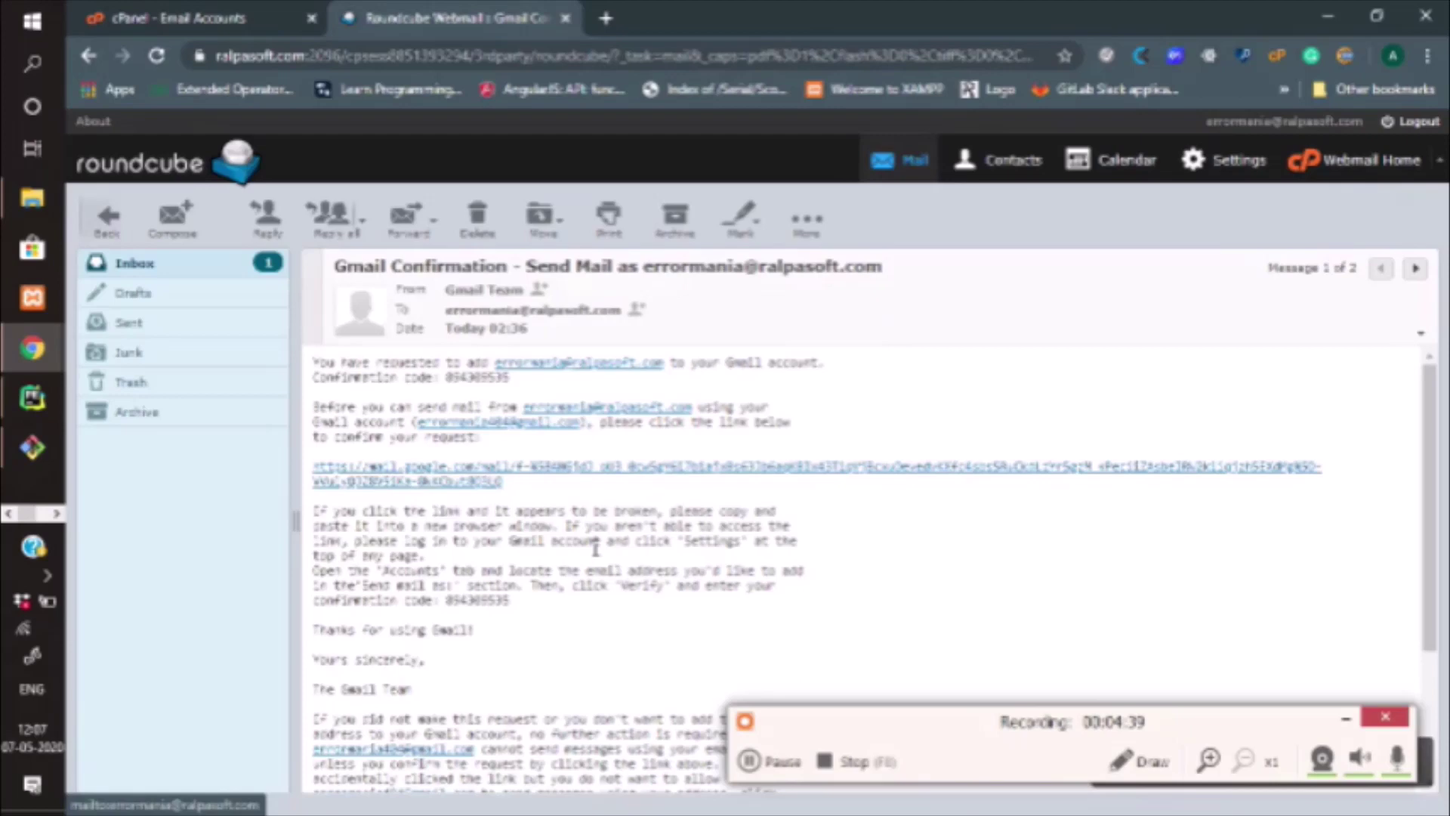
scroll(597, 549, down, 1)
scroll(374, 448, down, 1)
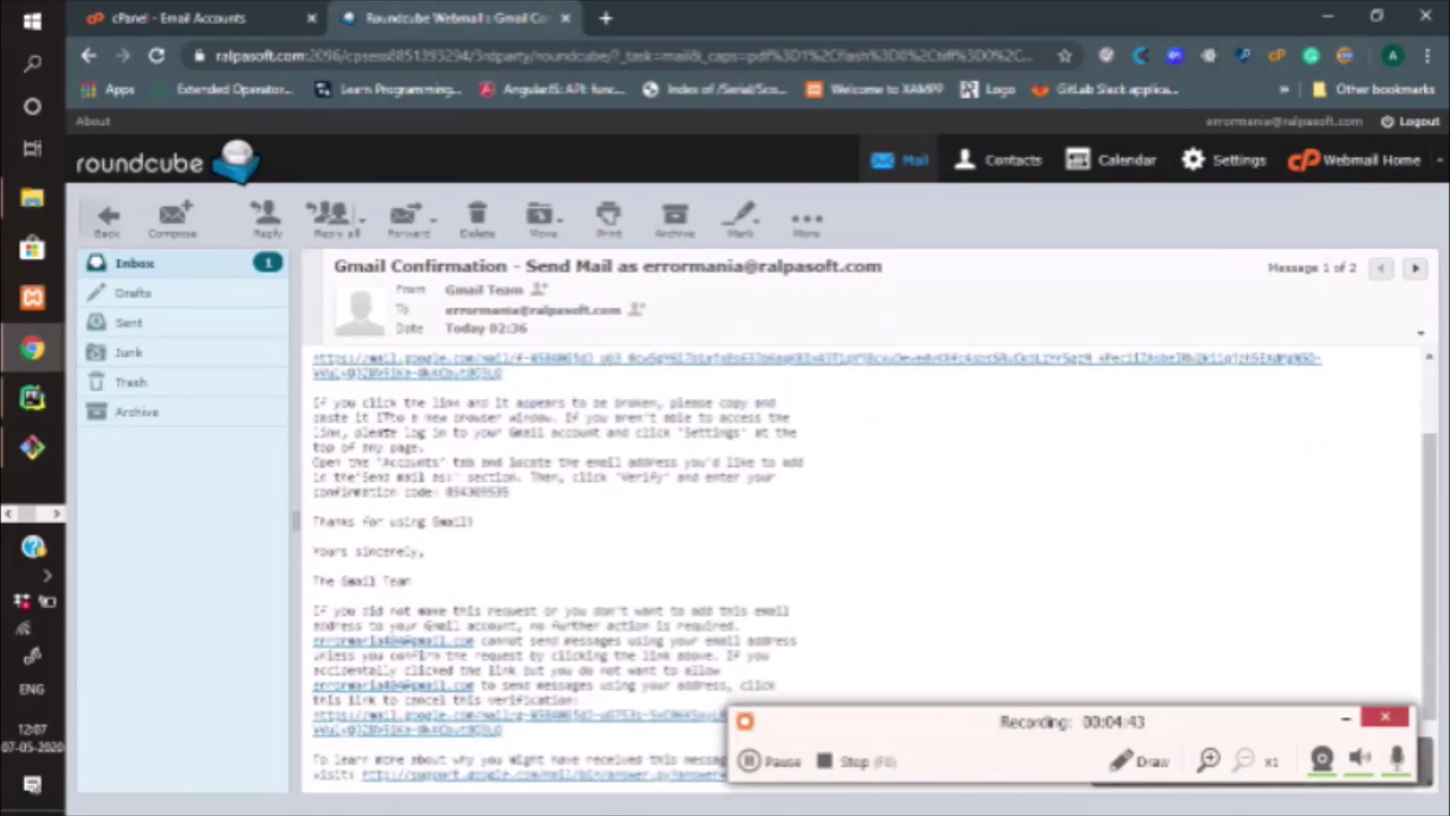
scroll(393, 438, up, 1)
scroll(389, 428, up, 1)
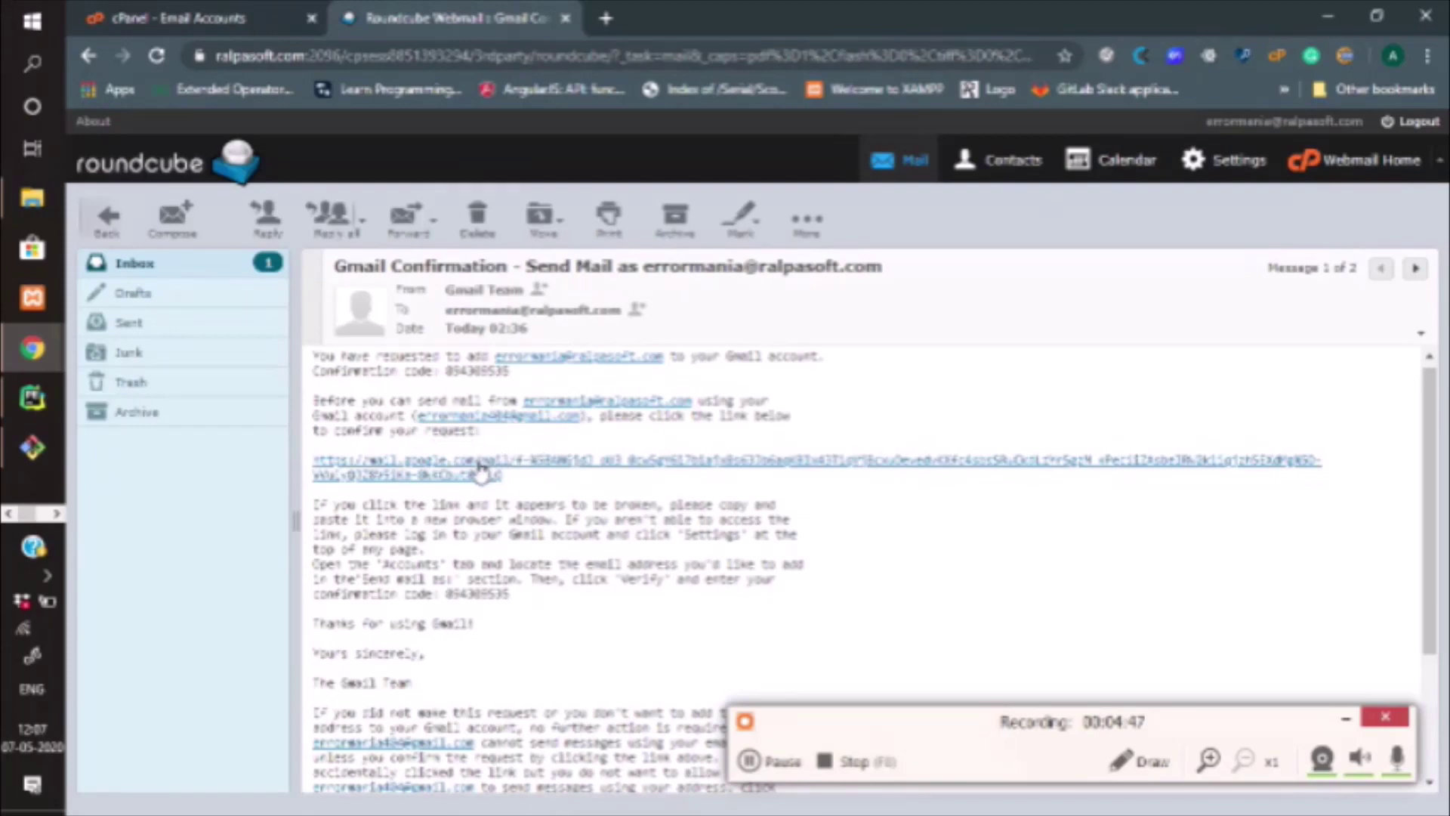
click(476, 463)
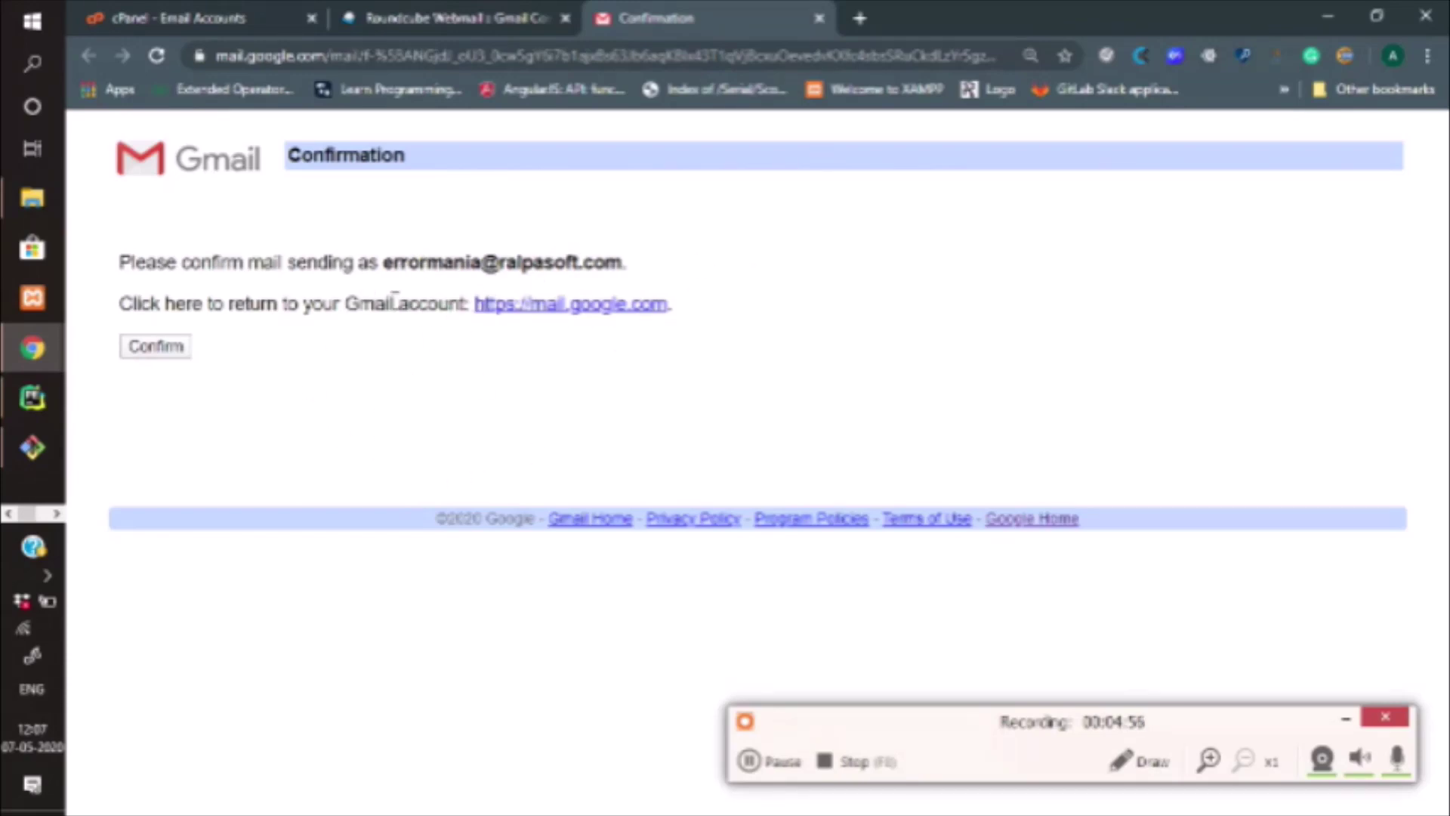
click(163, 353)
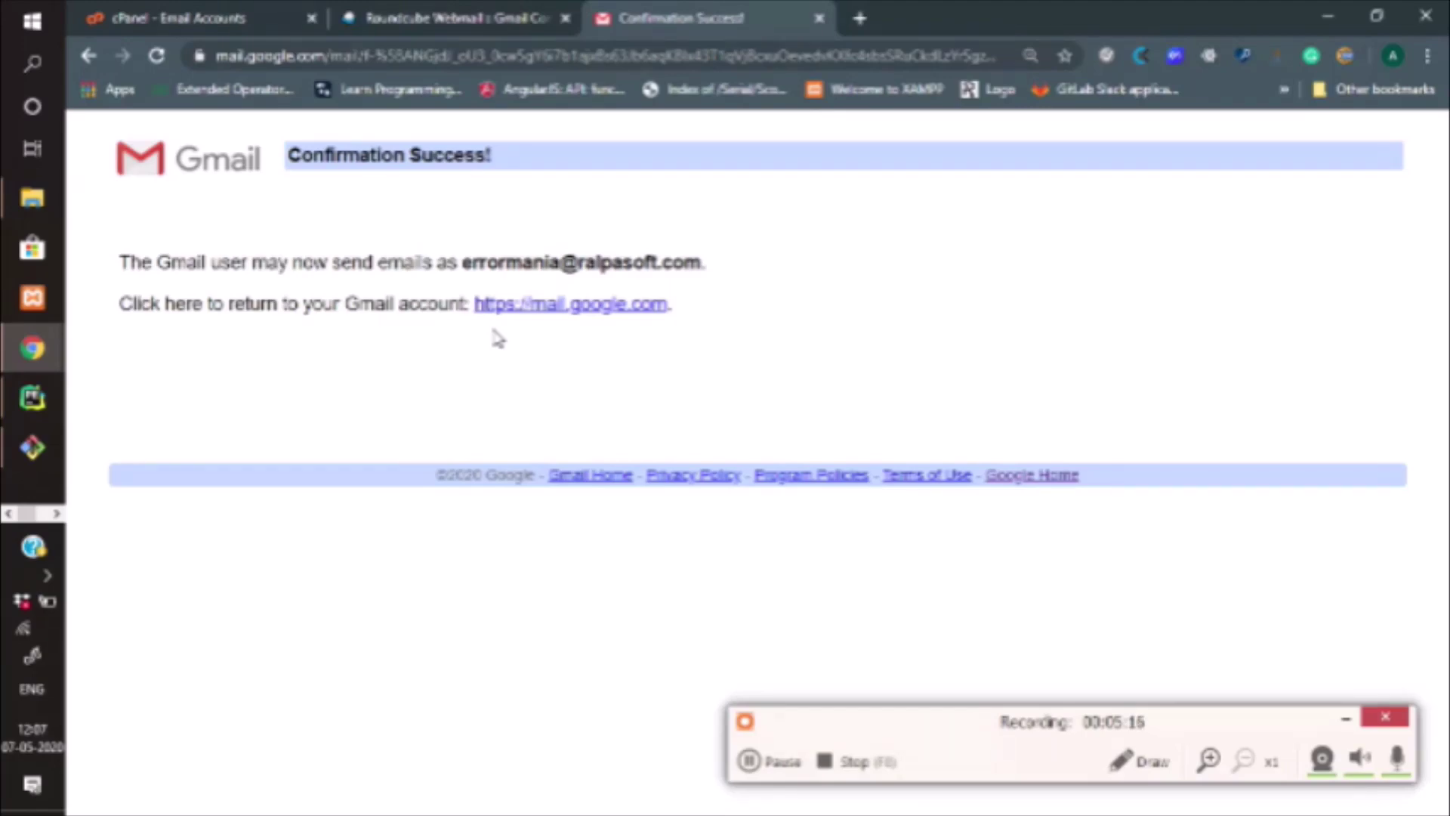
click(558, 318)
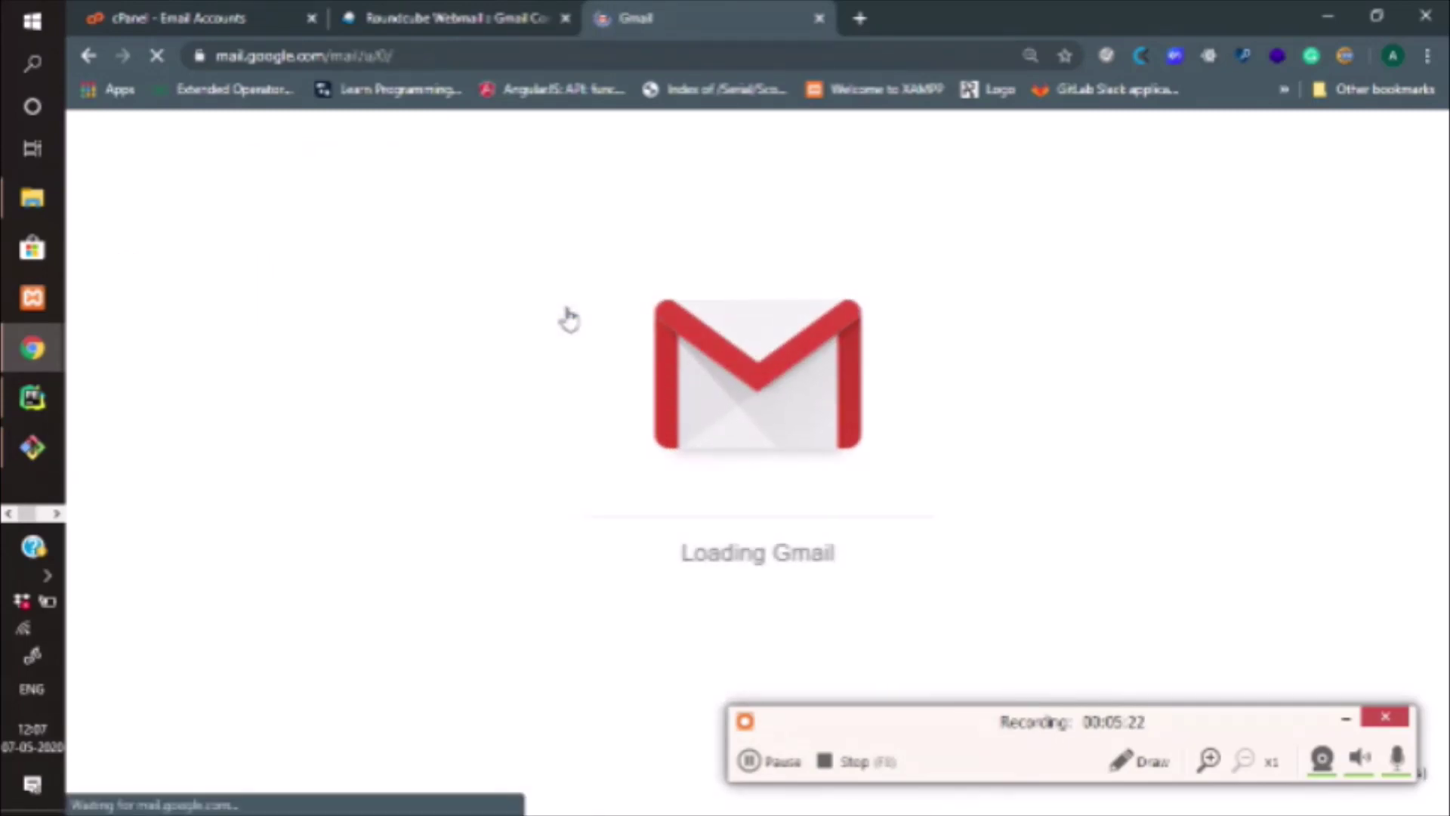
- Return to the Gmail Settings window and reload Accounts and Import to refresh verification status
key(alt+Tab)
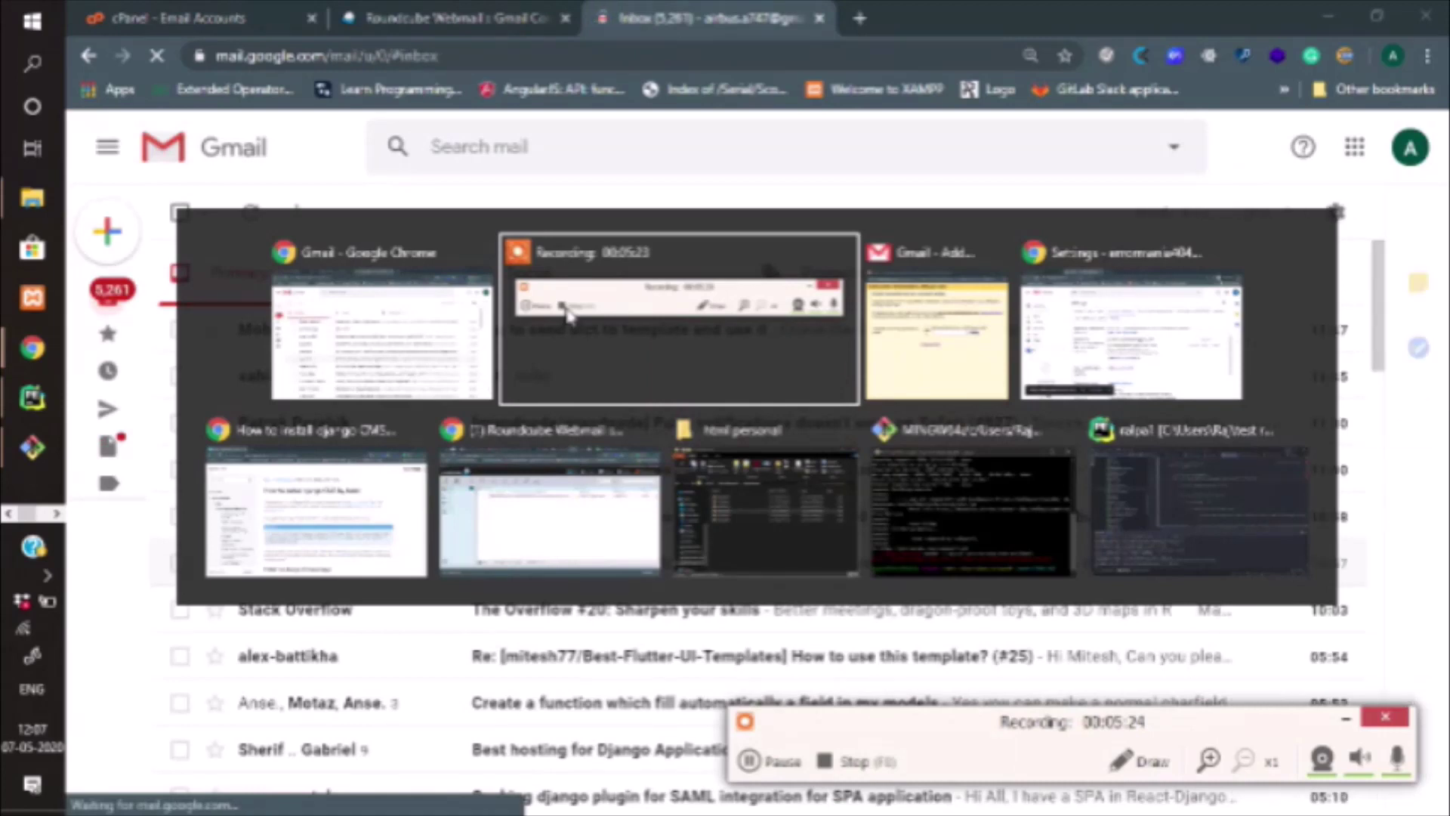
key(alt+Tab)
key(alt+Tab)
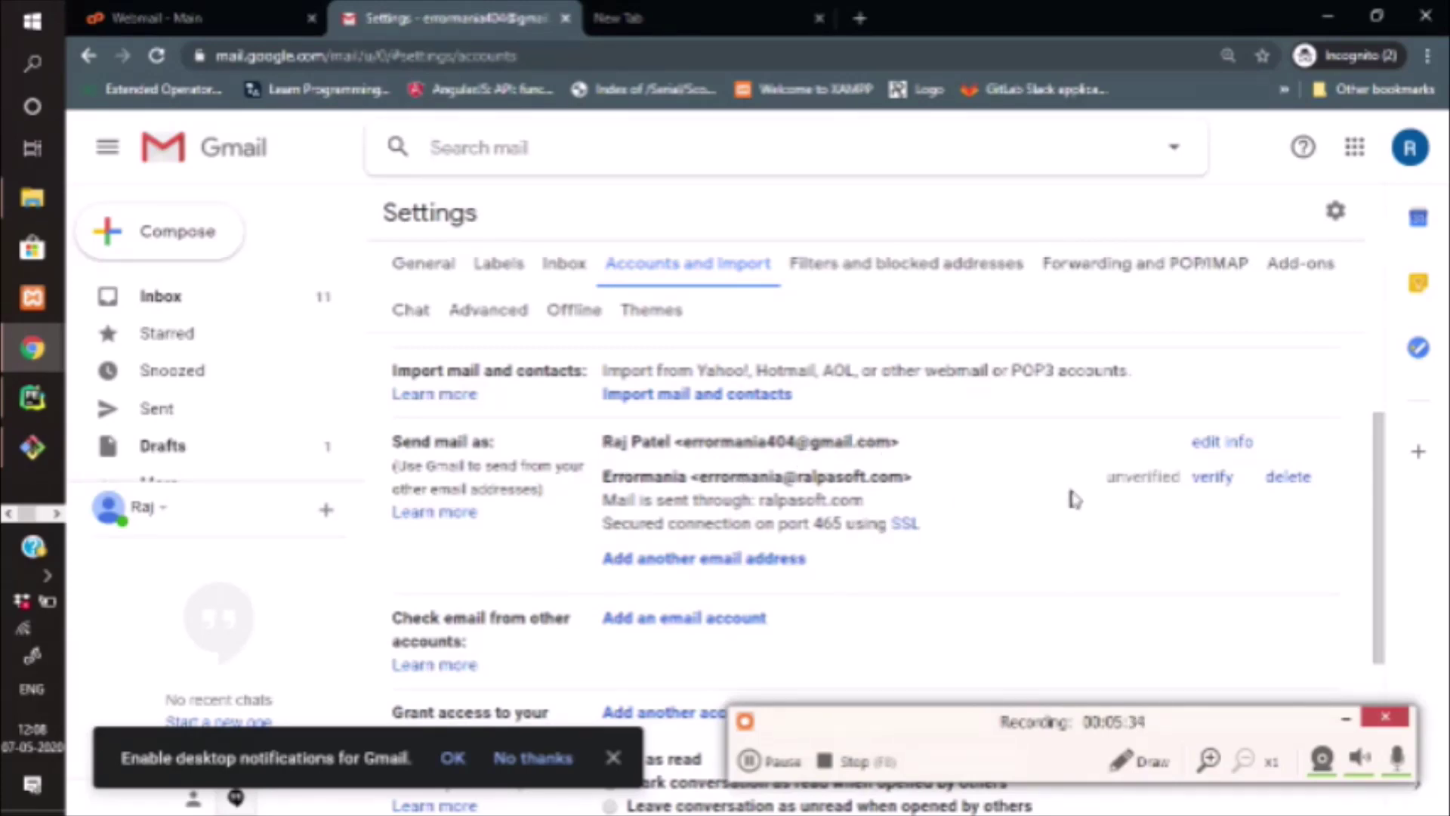
key(F5)
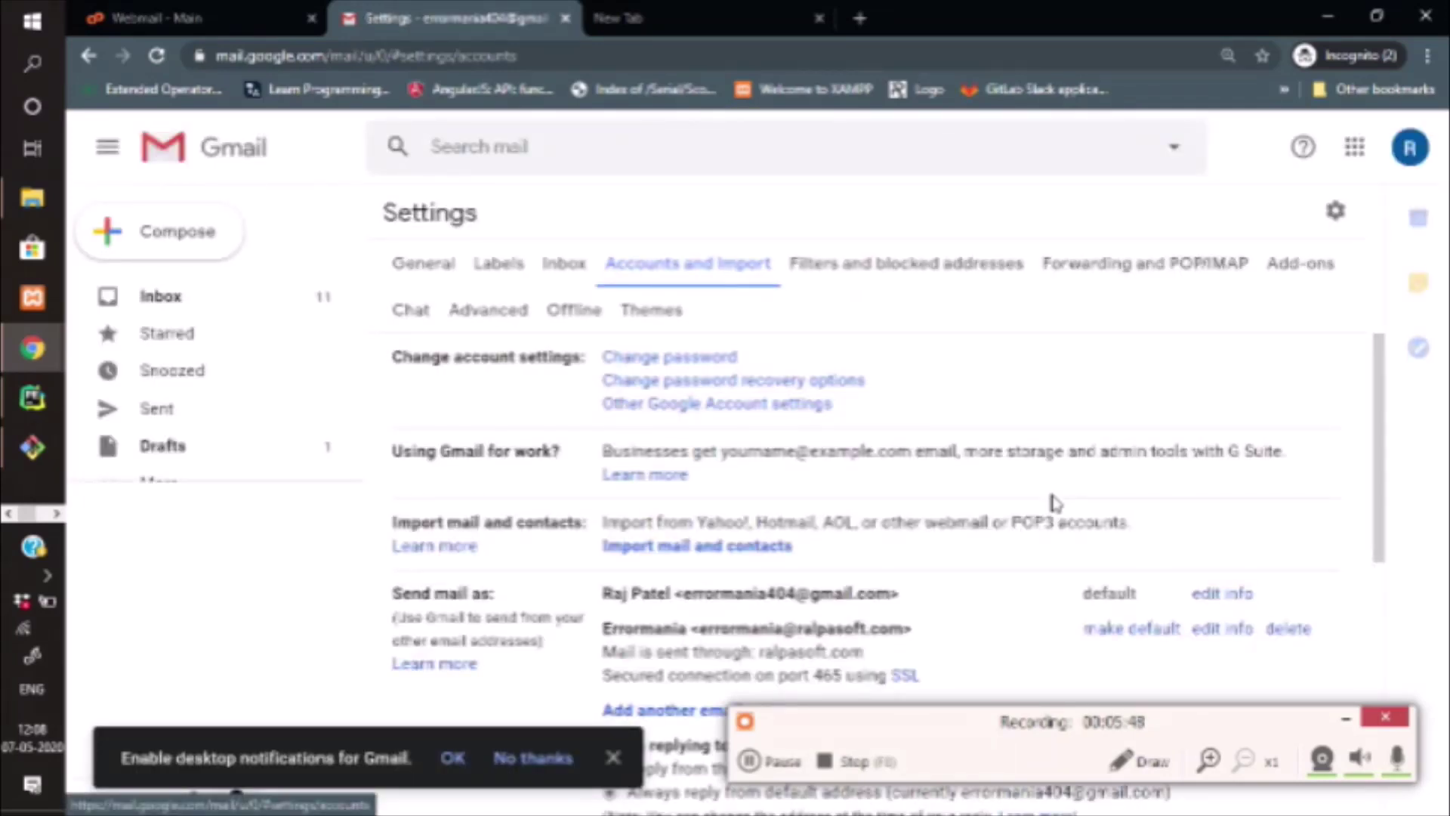
scroll(1087, 567, down, 2)
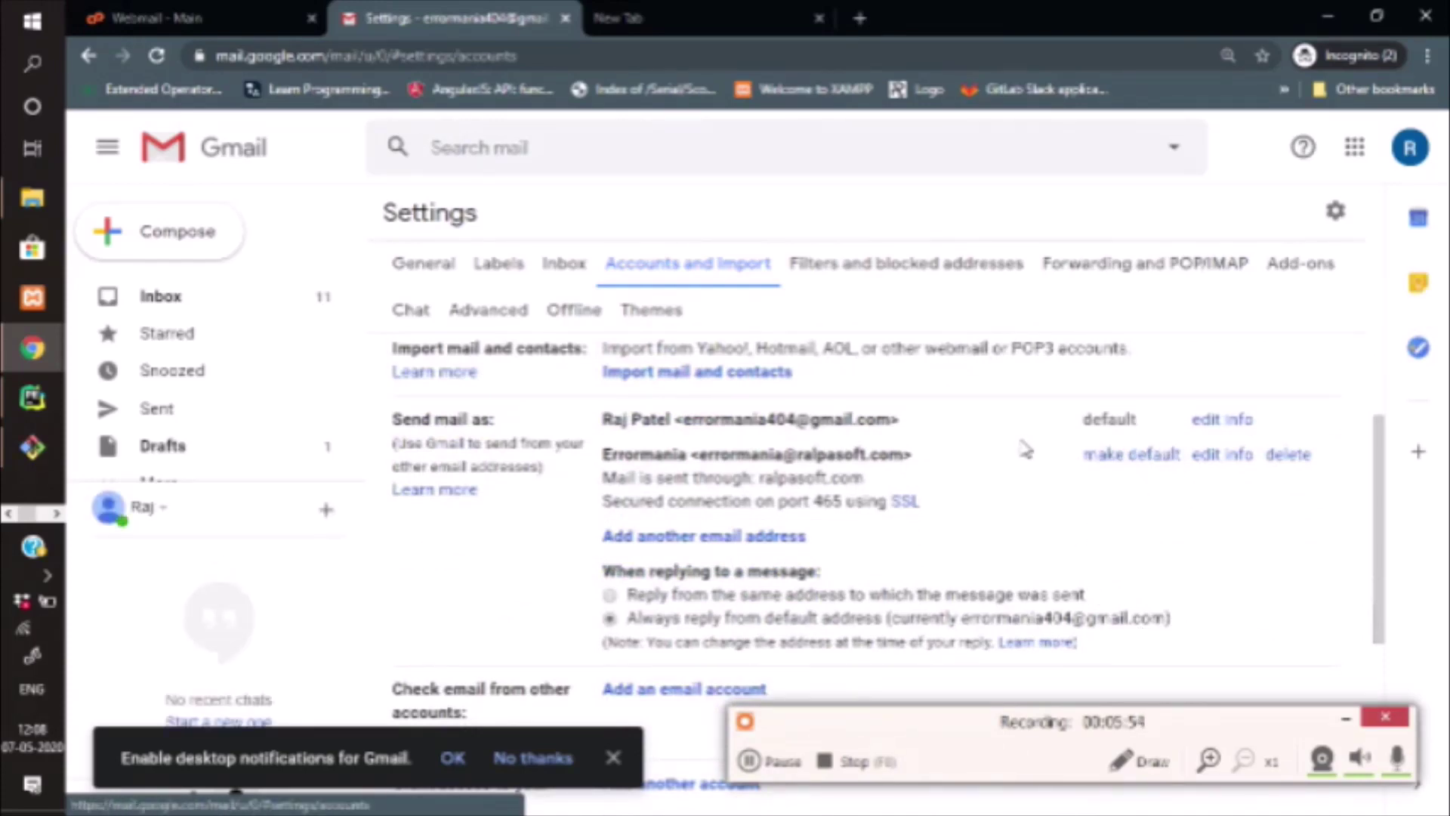
scroll(1025, 450, up, 2)
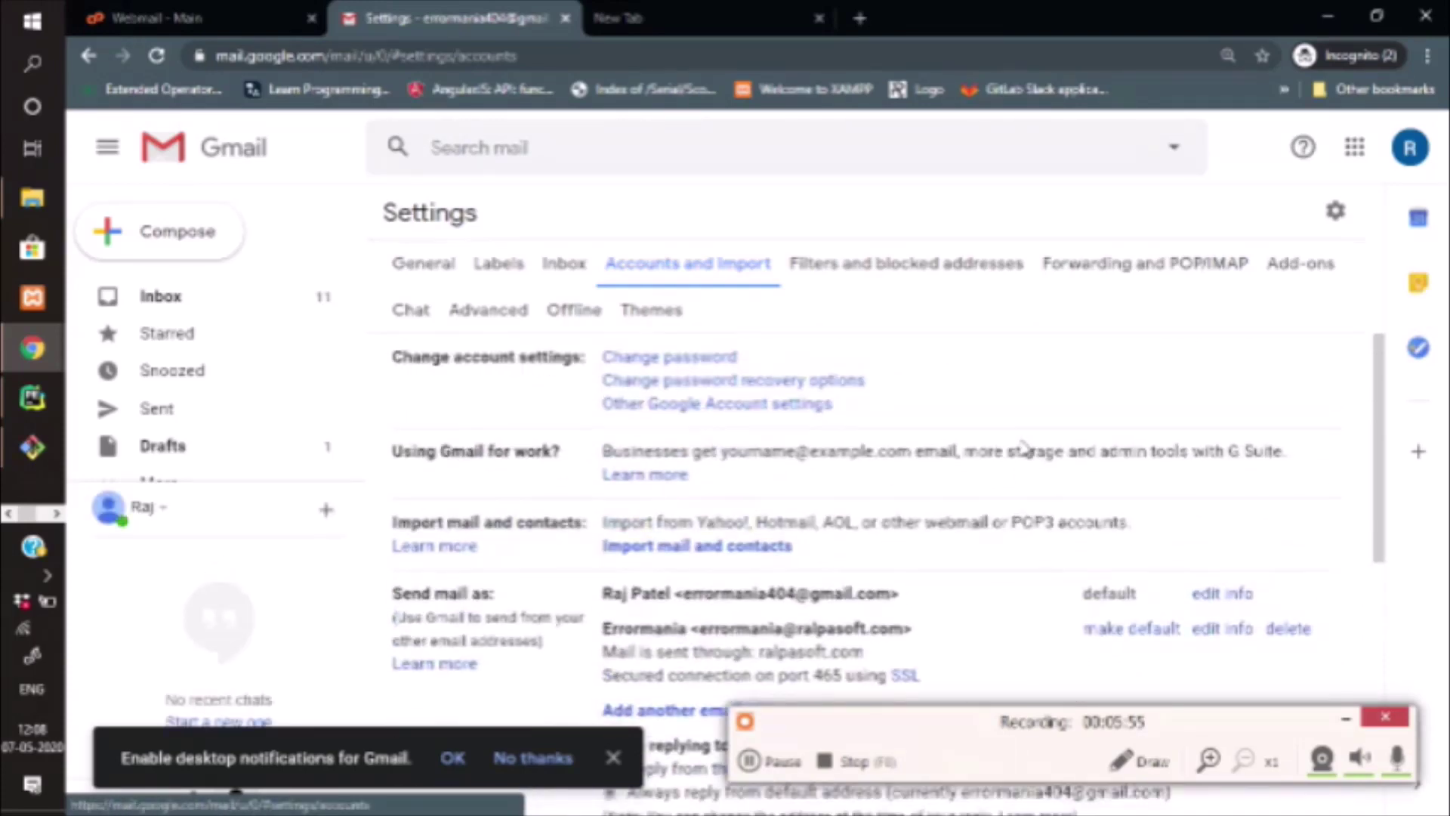
click(173, 234)
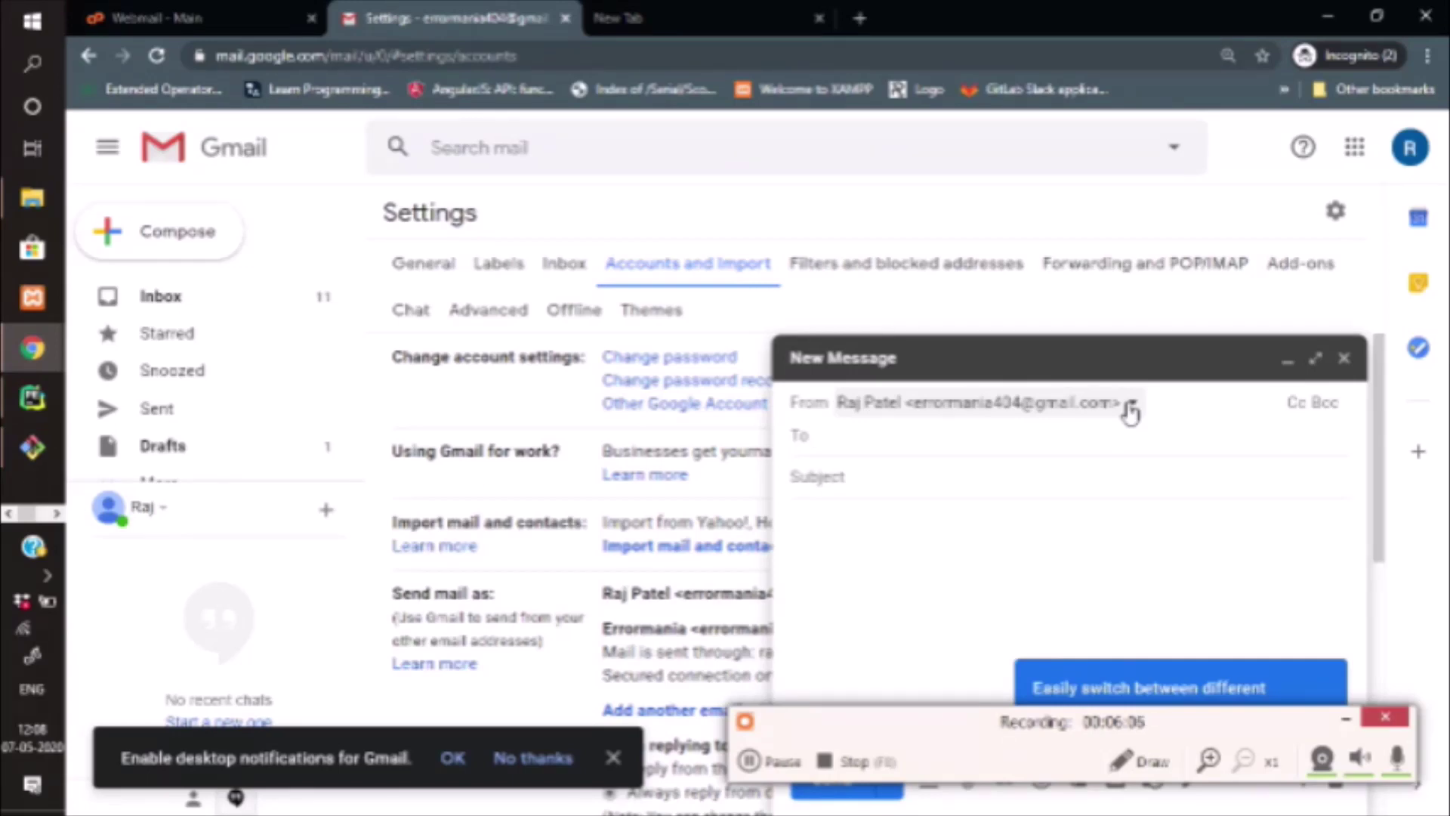
click(1130, 405)
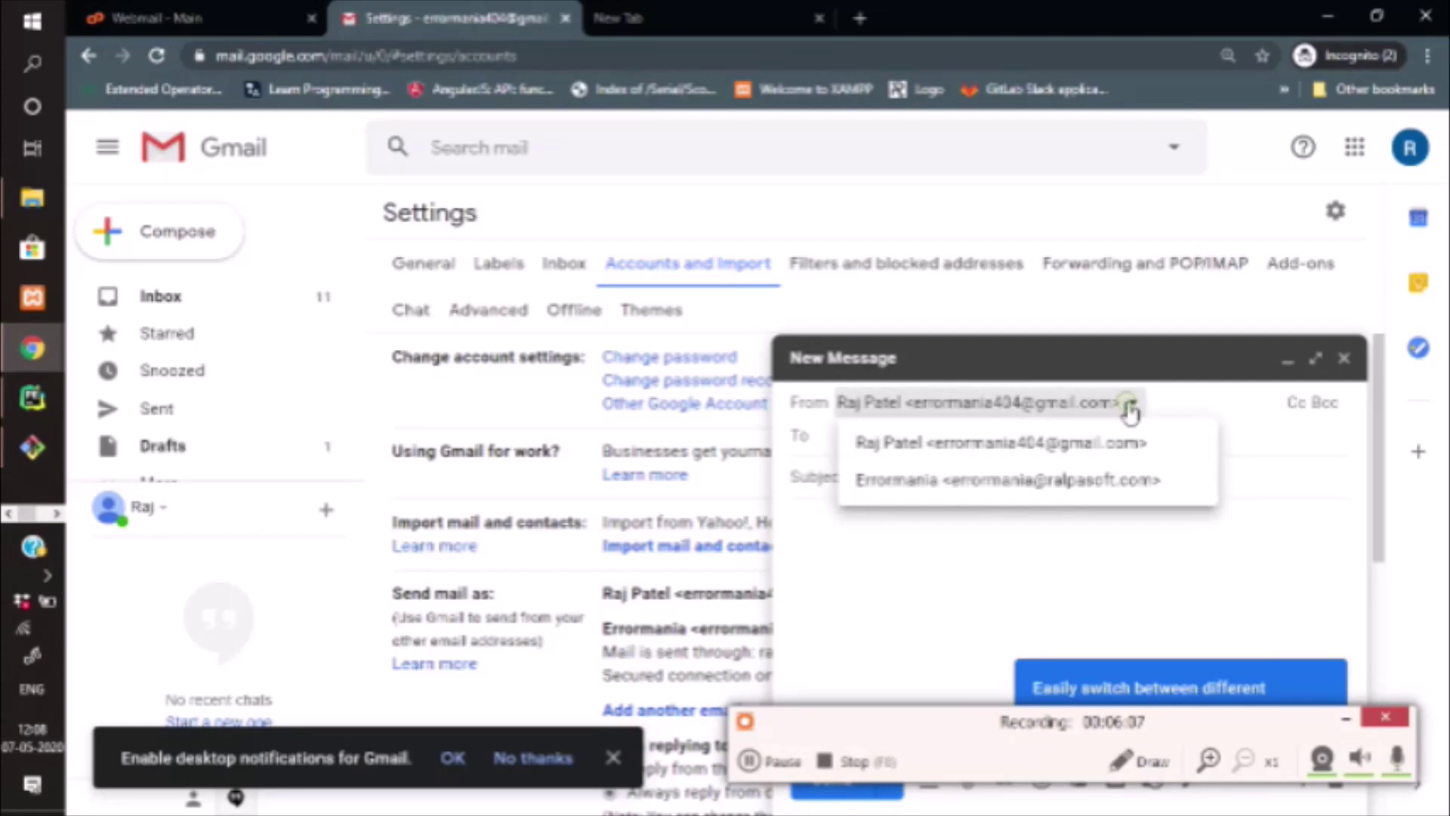
click(1046, 485)
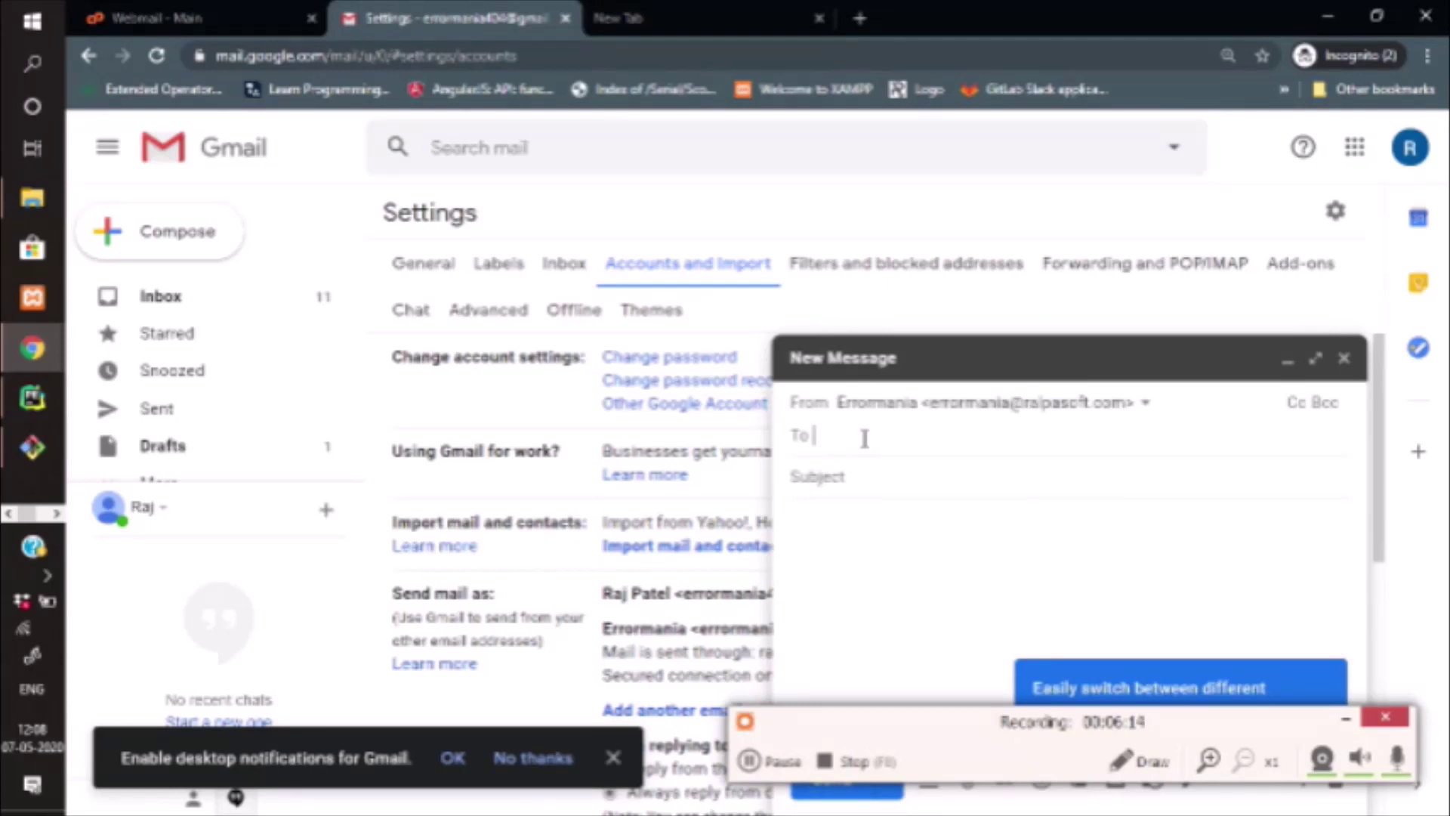
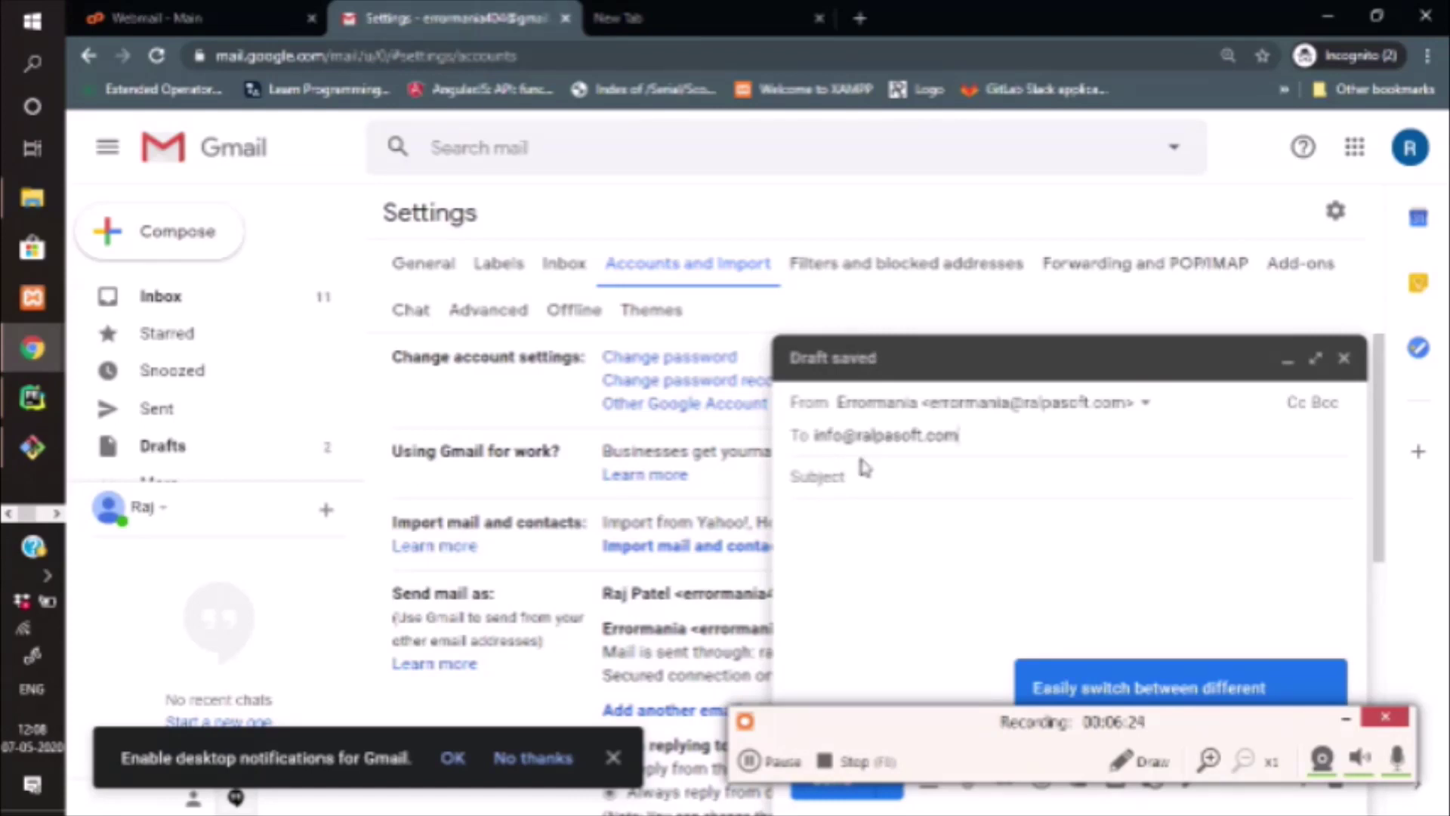
- Replace the draft's recipient with the other gmail.com address, clearing the old chip and a typo
click(841, 476)
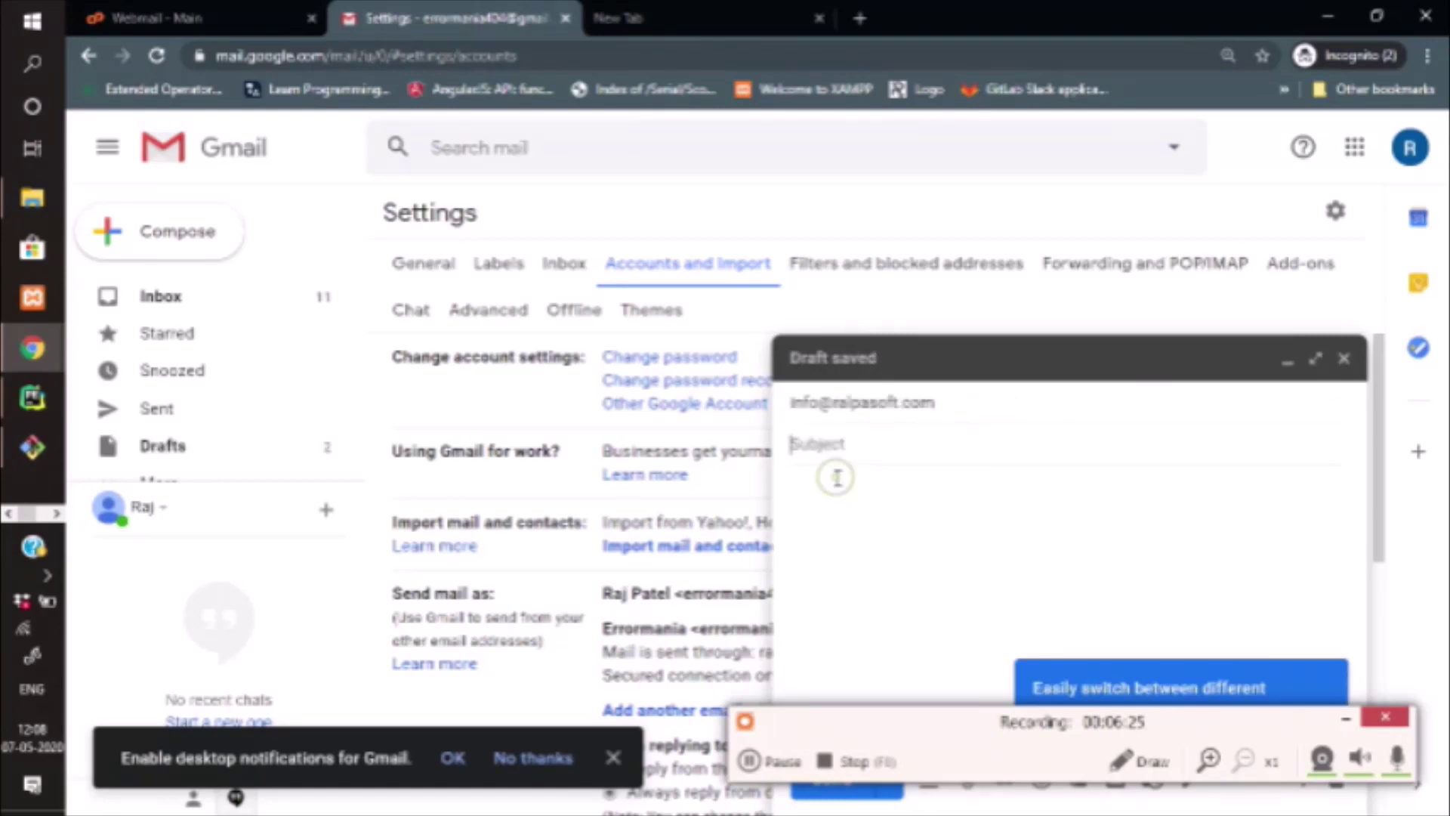
click(935, 408)
click(1001, 447)
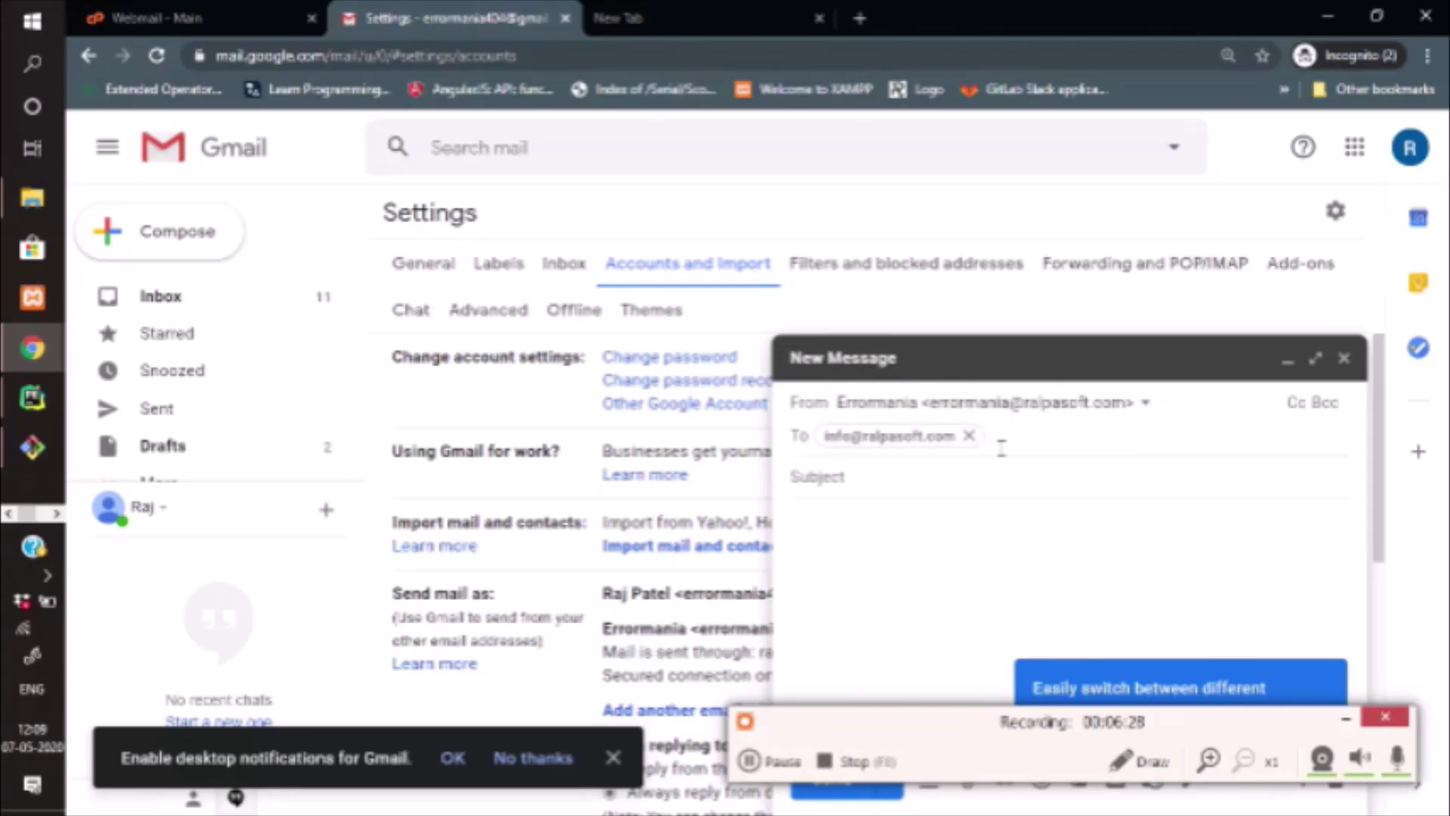
key(BackSpace)
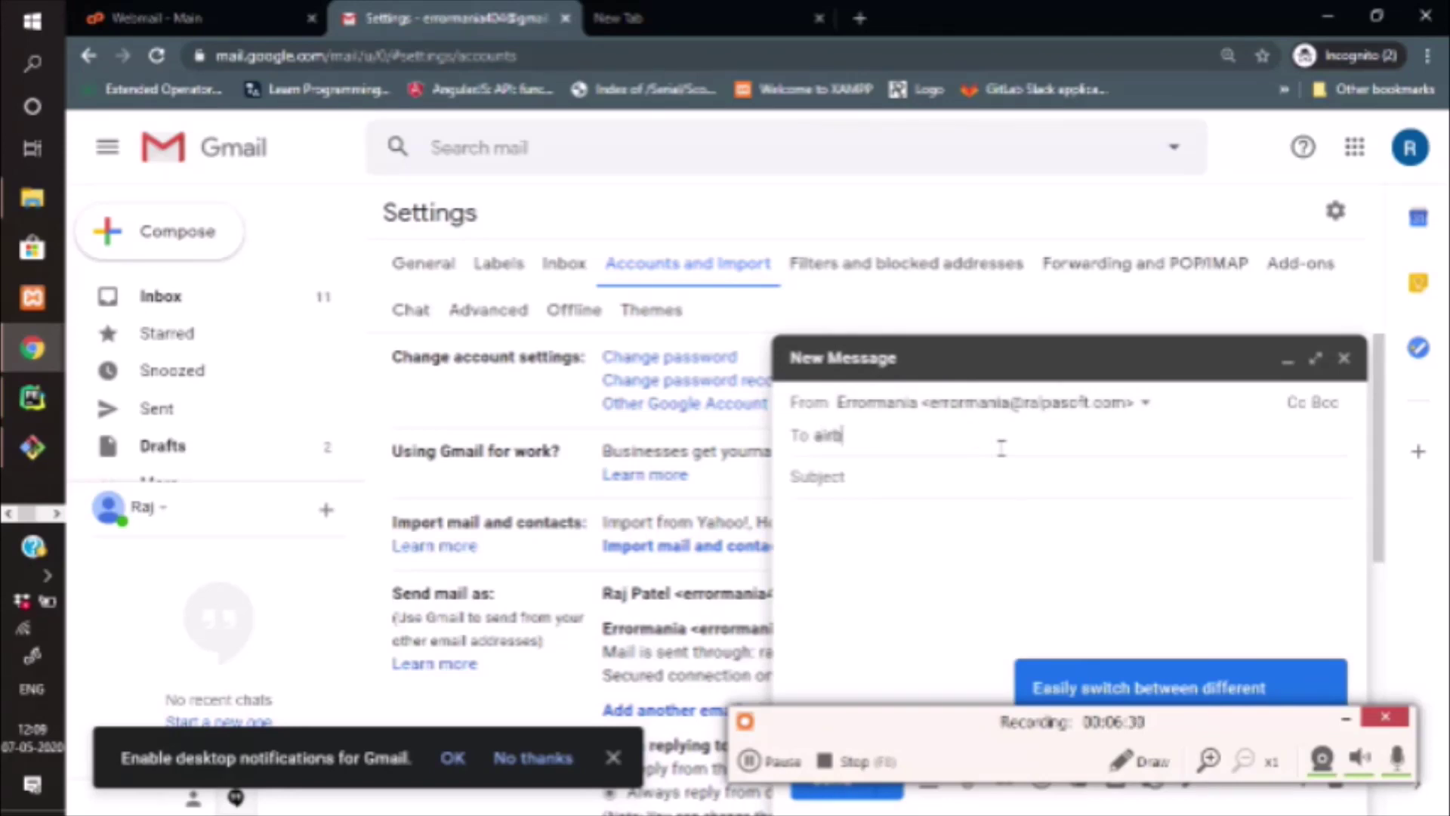
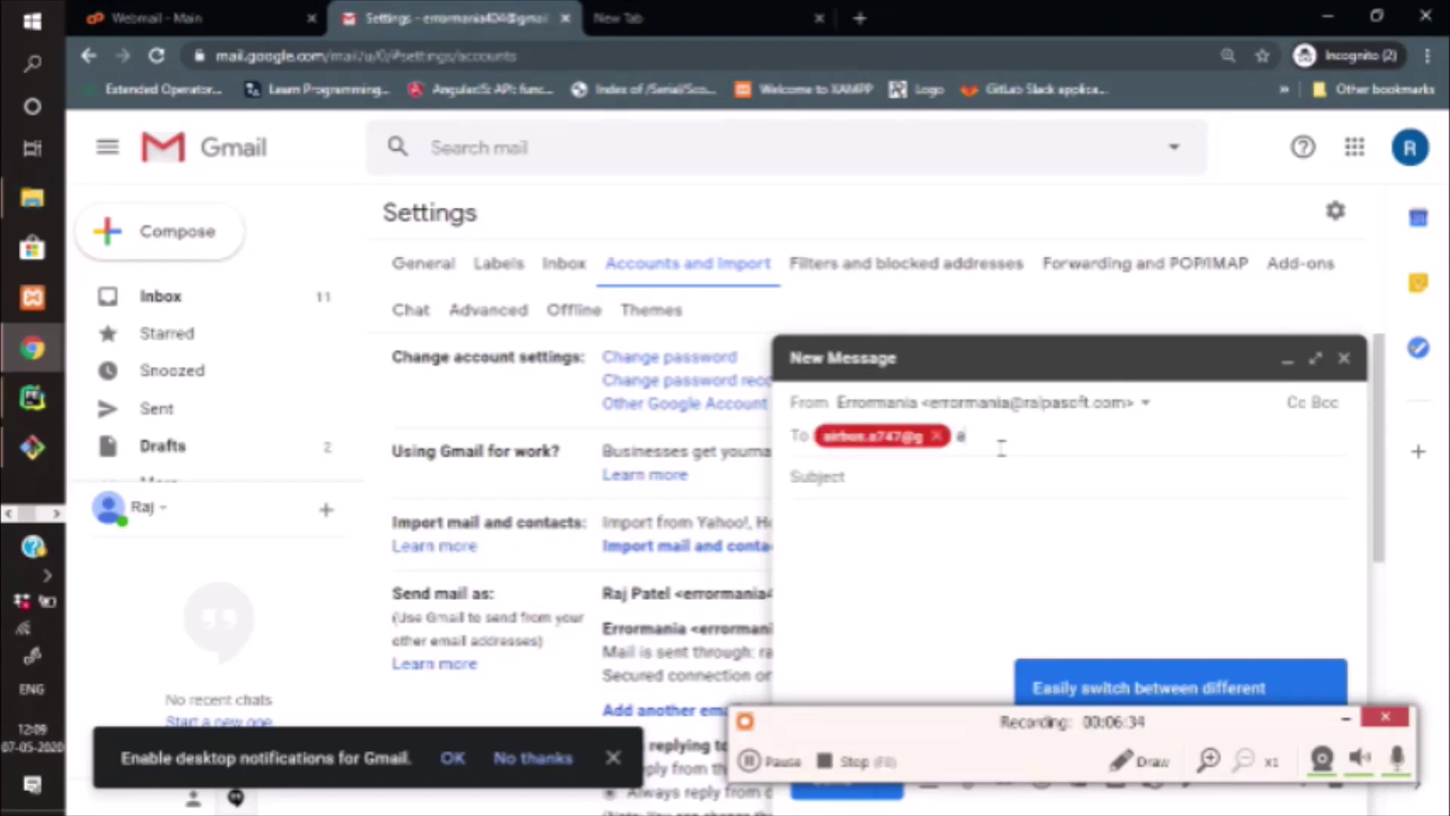
key(BackSpace)
key(BackSpace)
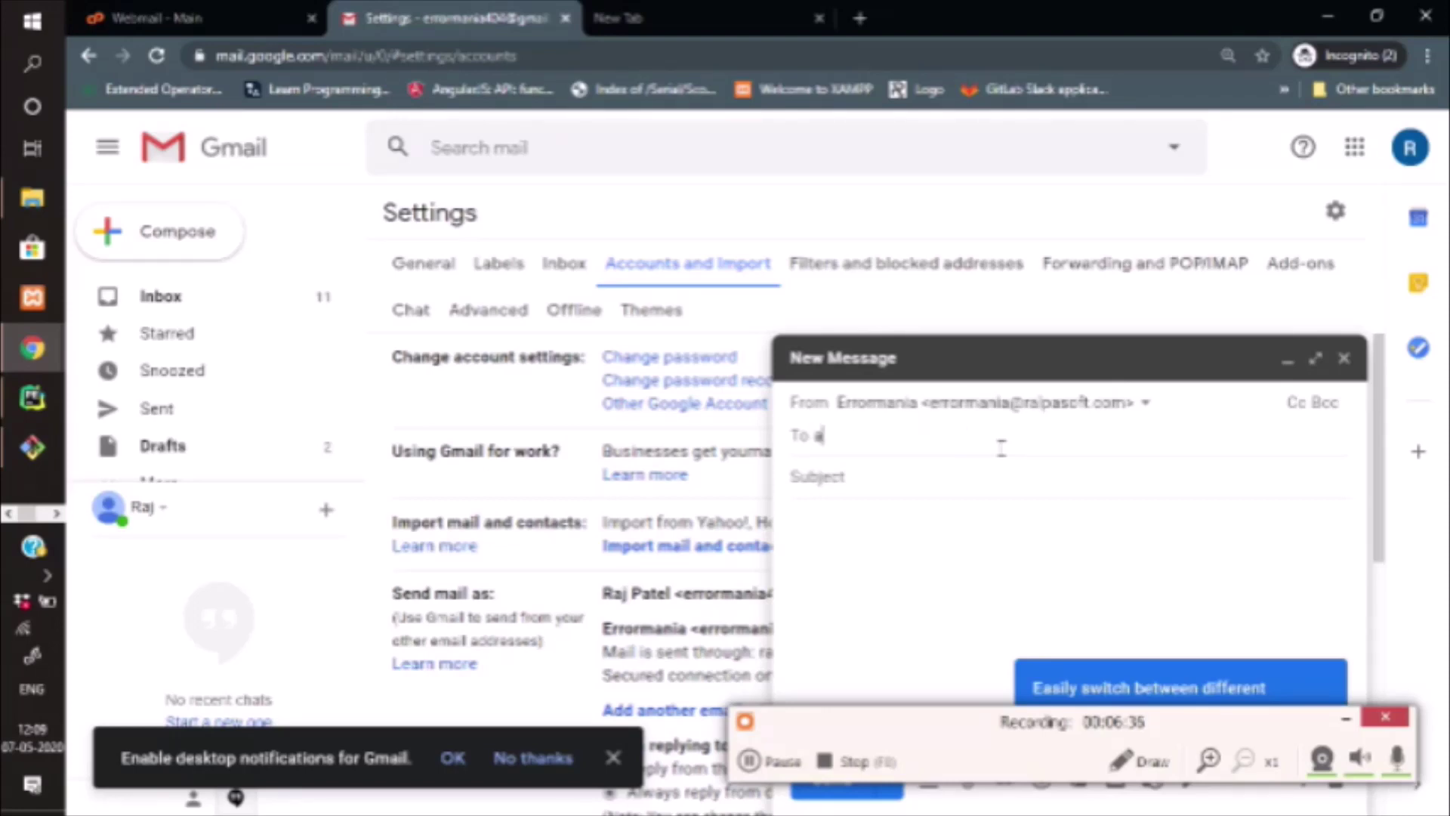
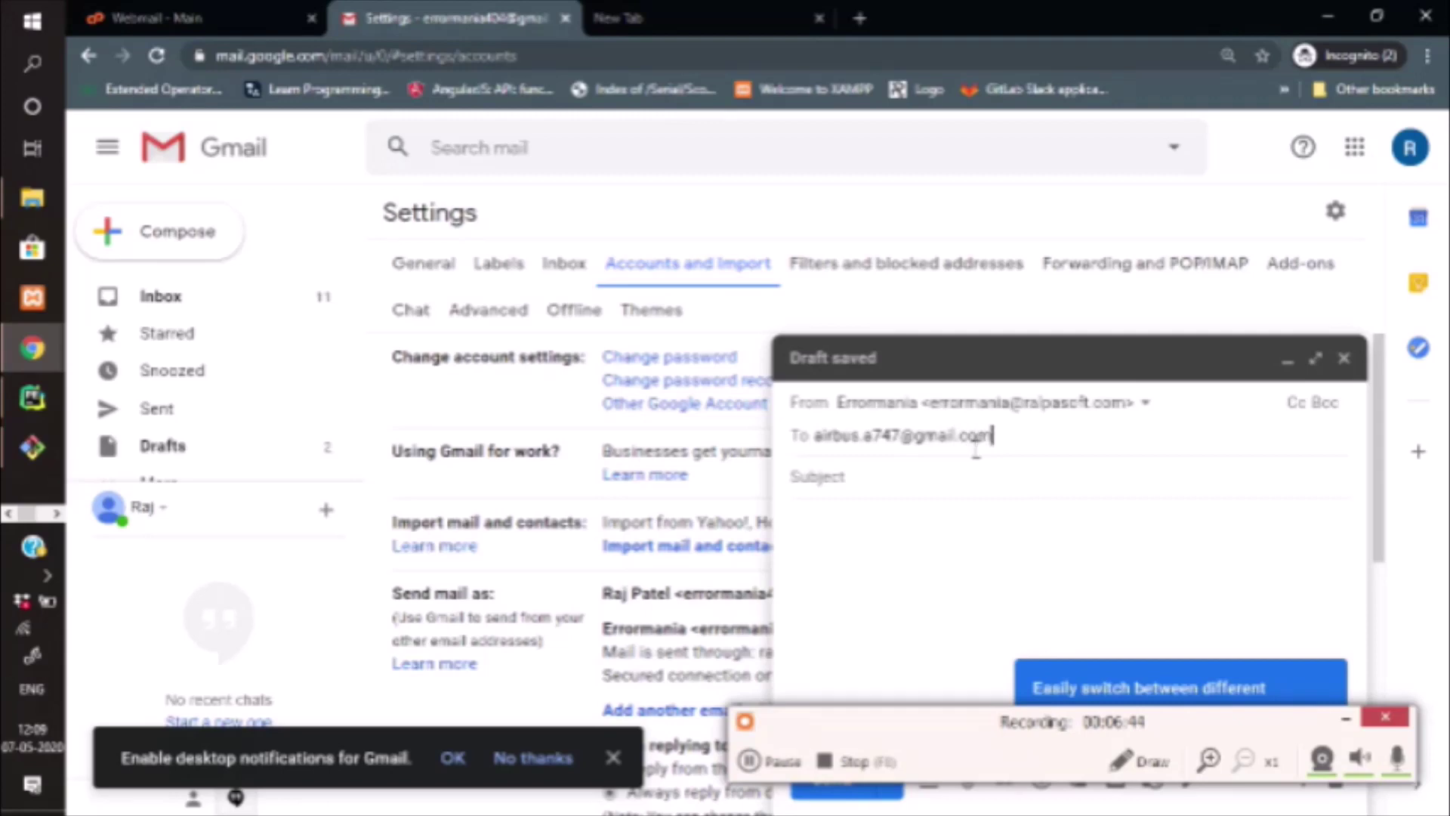
- Give the message subject 'test' and a greeting, dismiss the signatures tip, and send it
click(841, 483)
text(t)
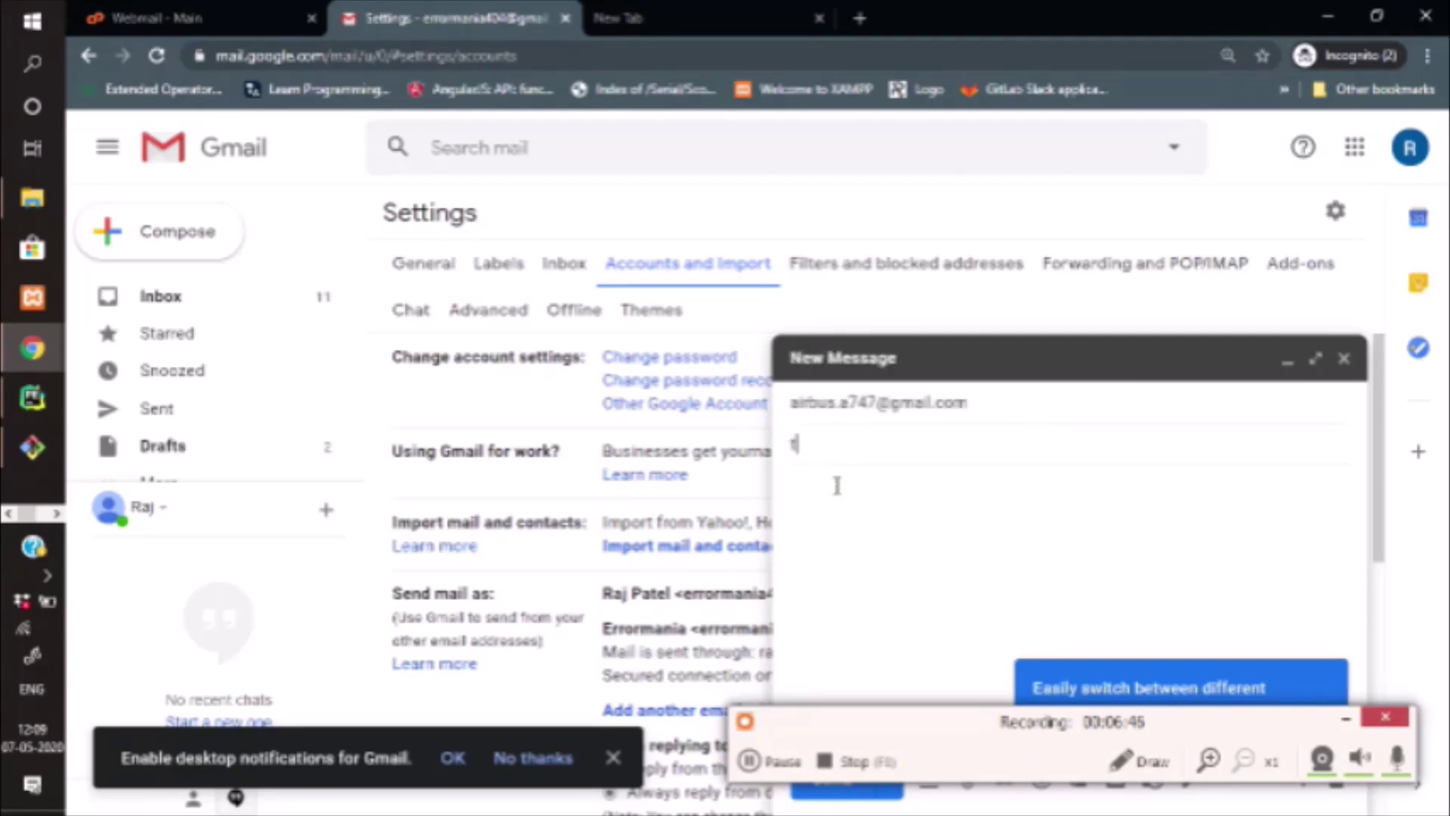
text(est)
click(838, 495)
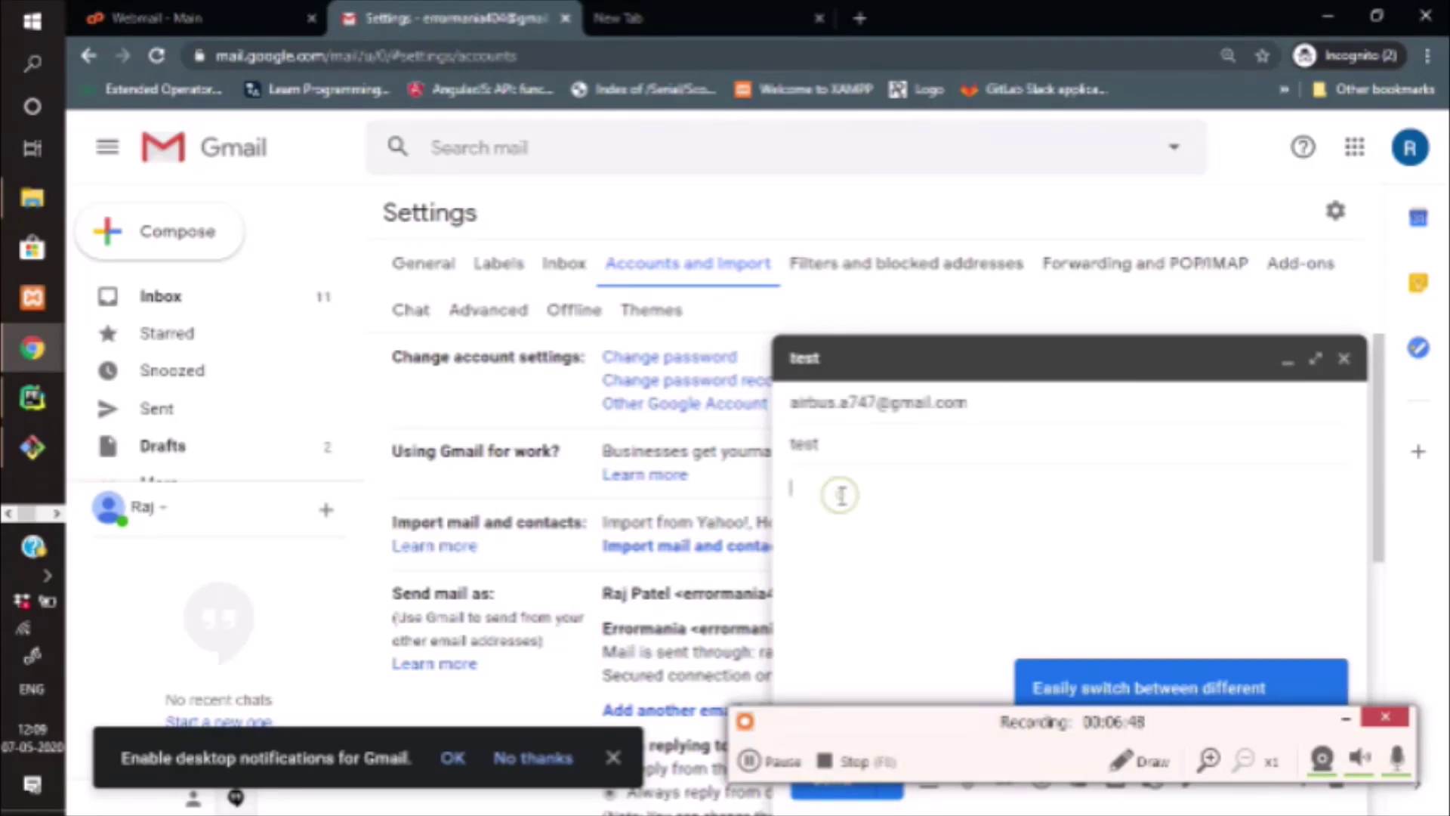
text(hello ra)
text(j from)
text( error)
text(mania)
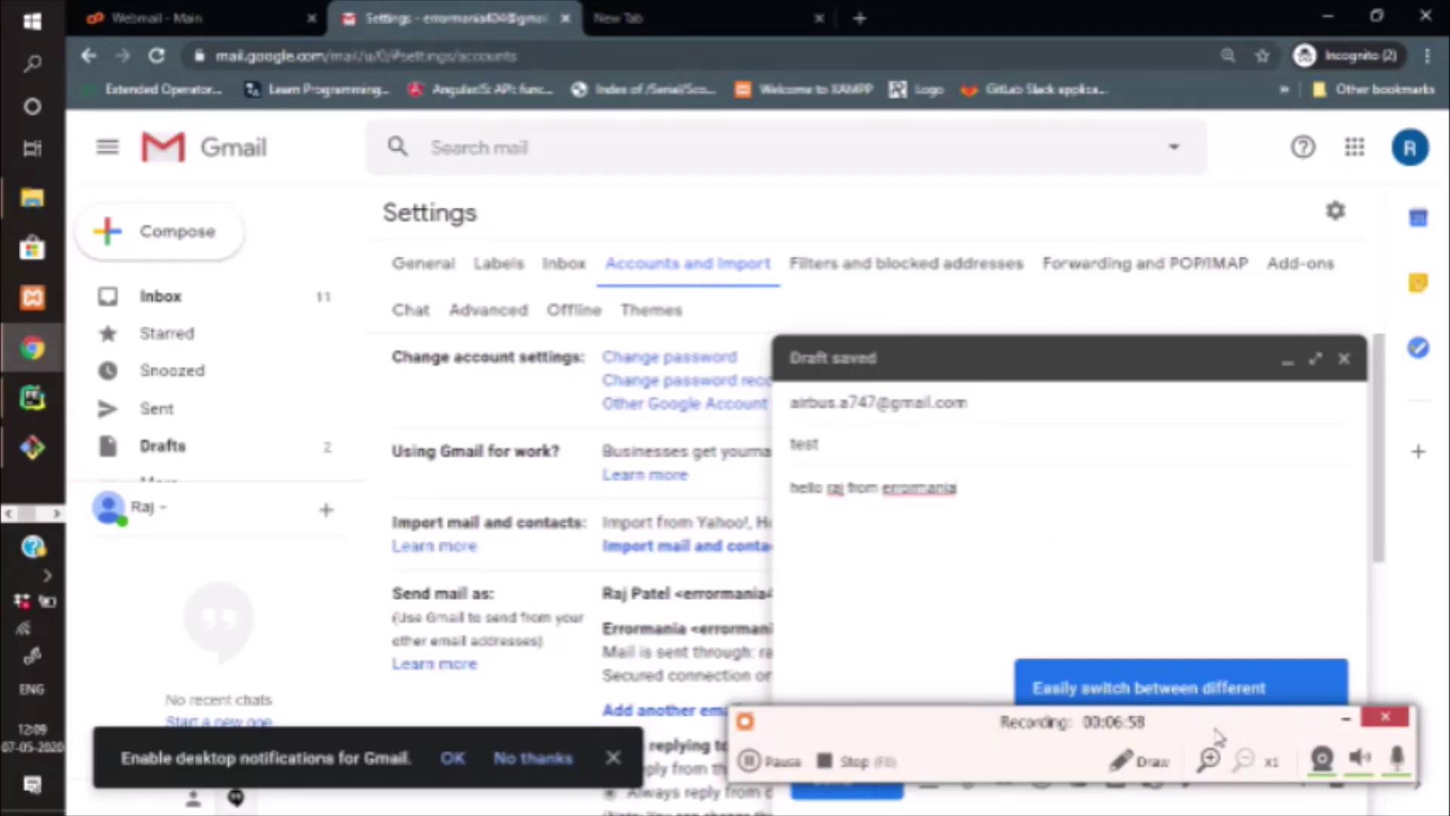
drag(1218, 736, 1178, 217)
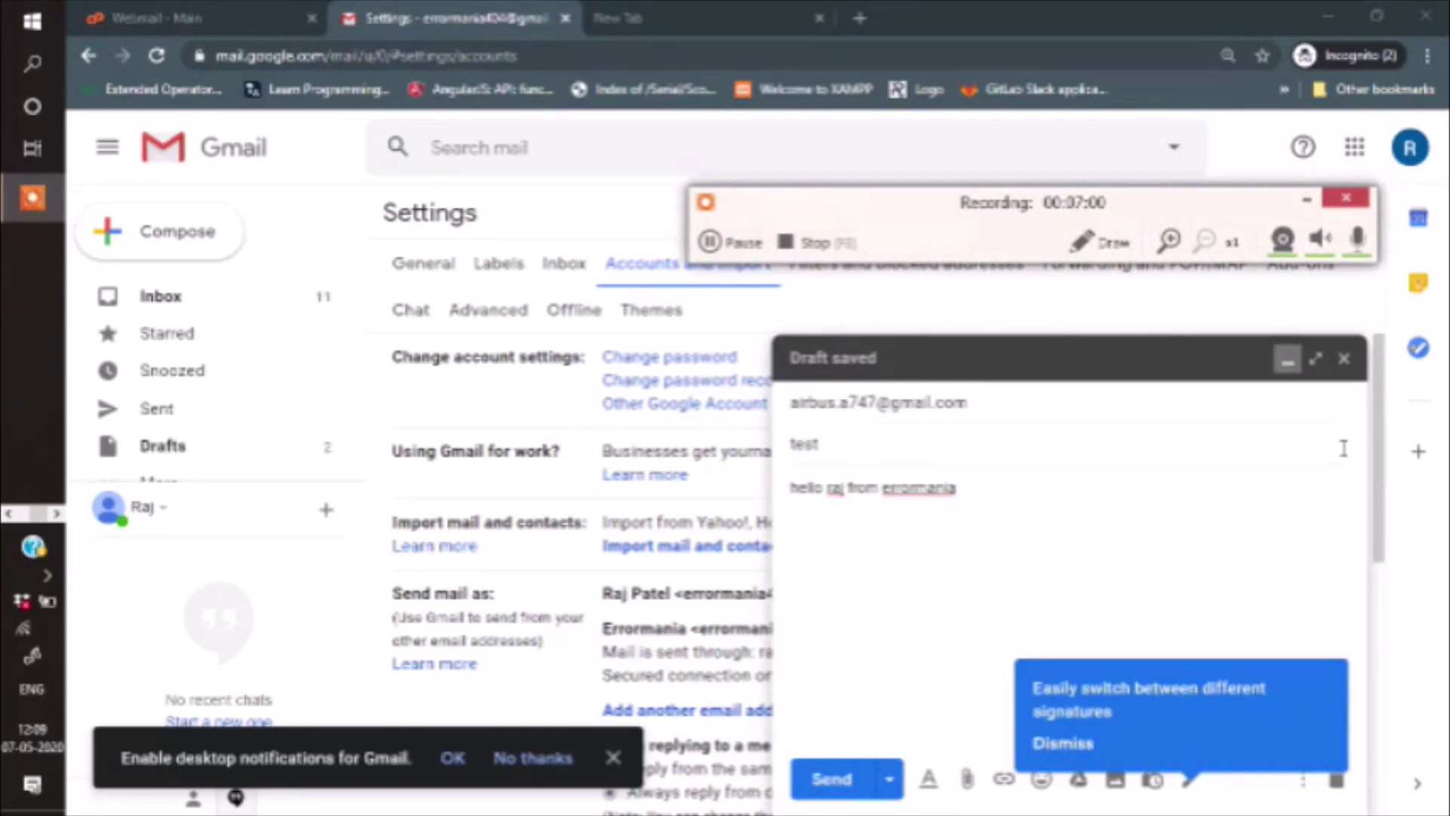
click(1053, 744)
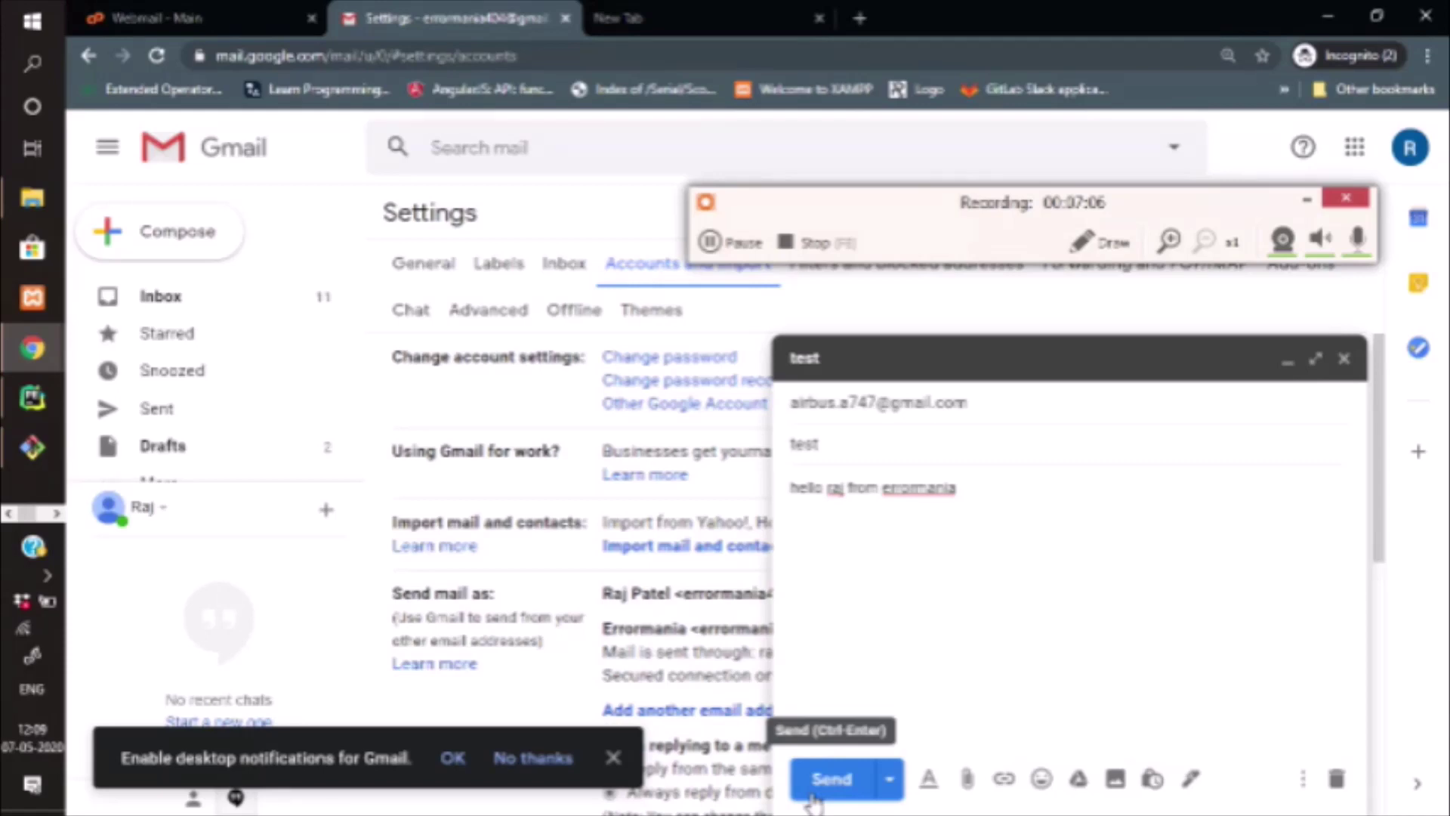
click(833, 785)
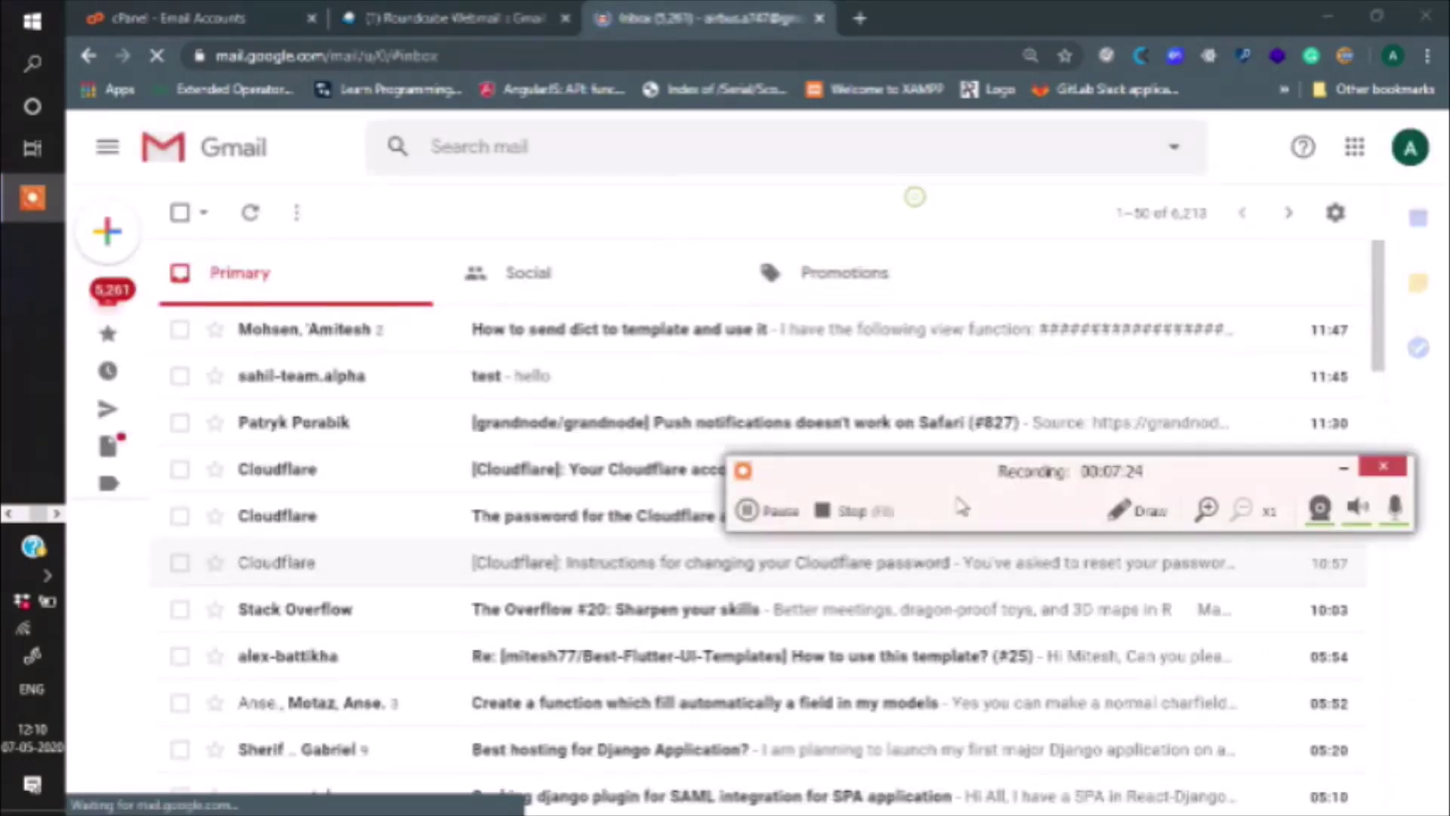
- Refresh the second Gmail account's inbox so the Errormania test message appears at the top
drag(917, 204, 968, 572)
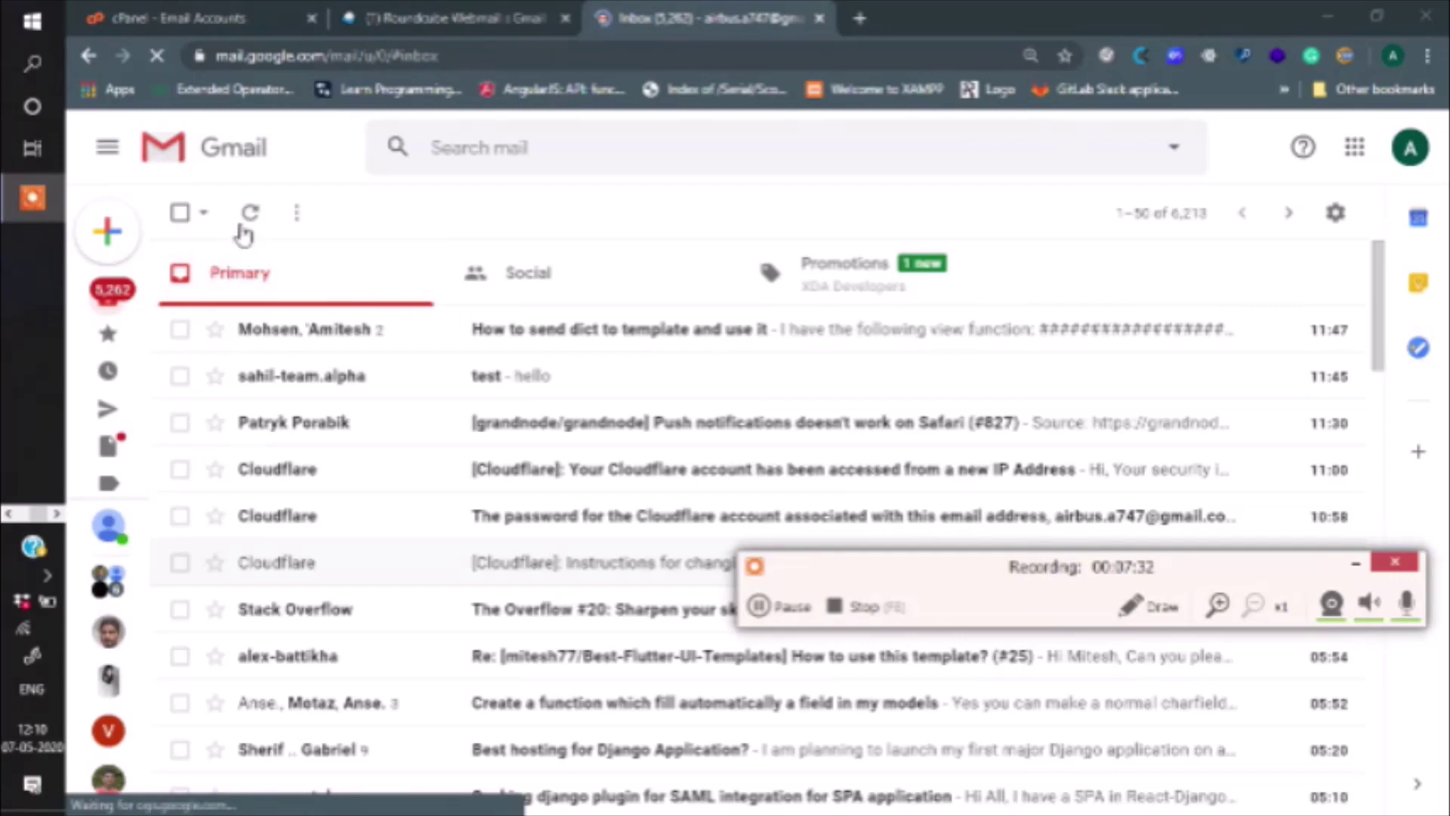
click(246, 223)
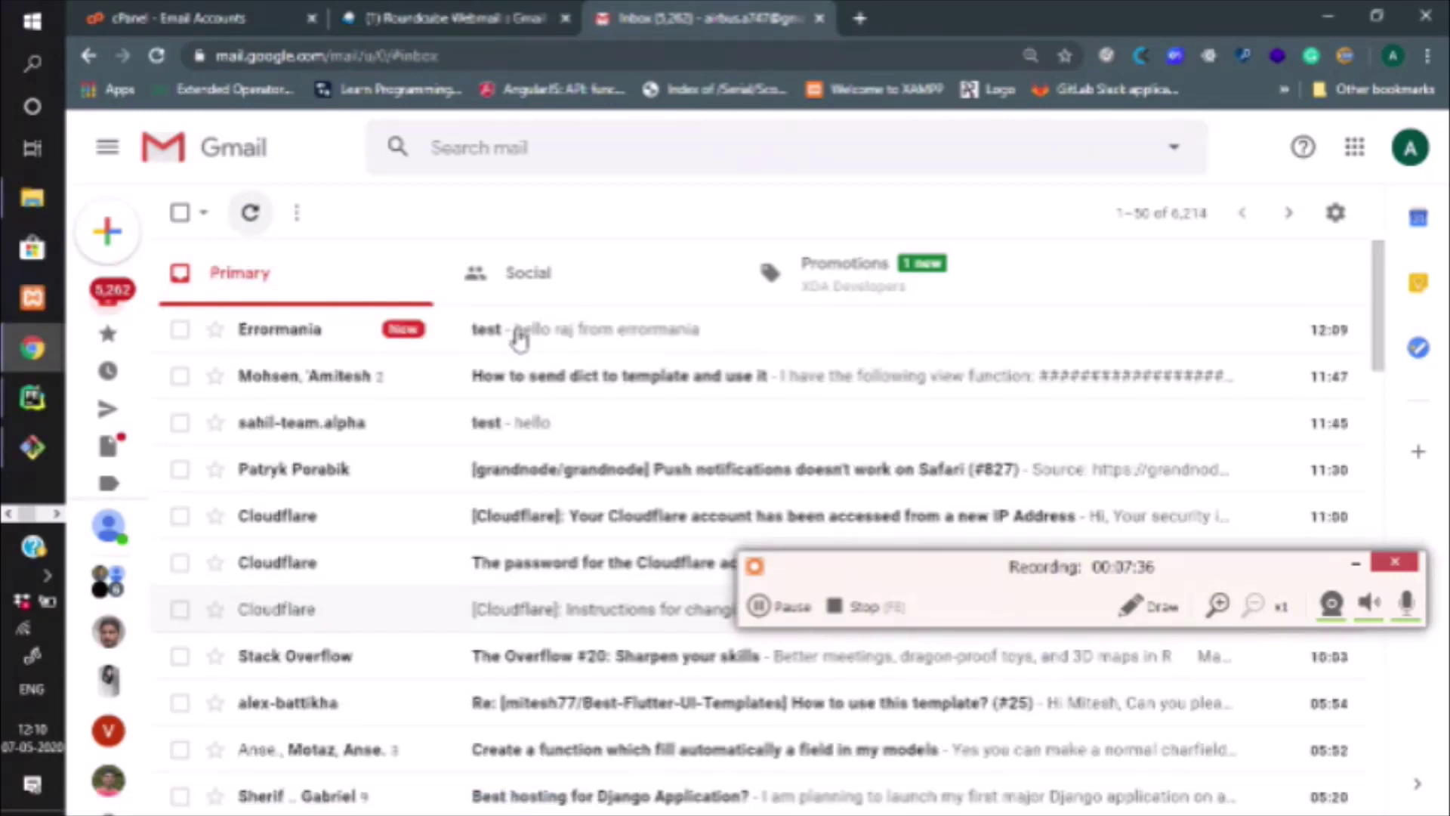
mouse_move(725, 329)
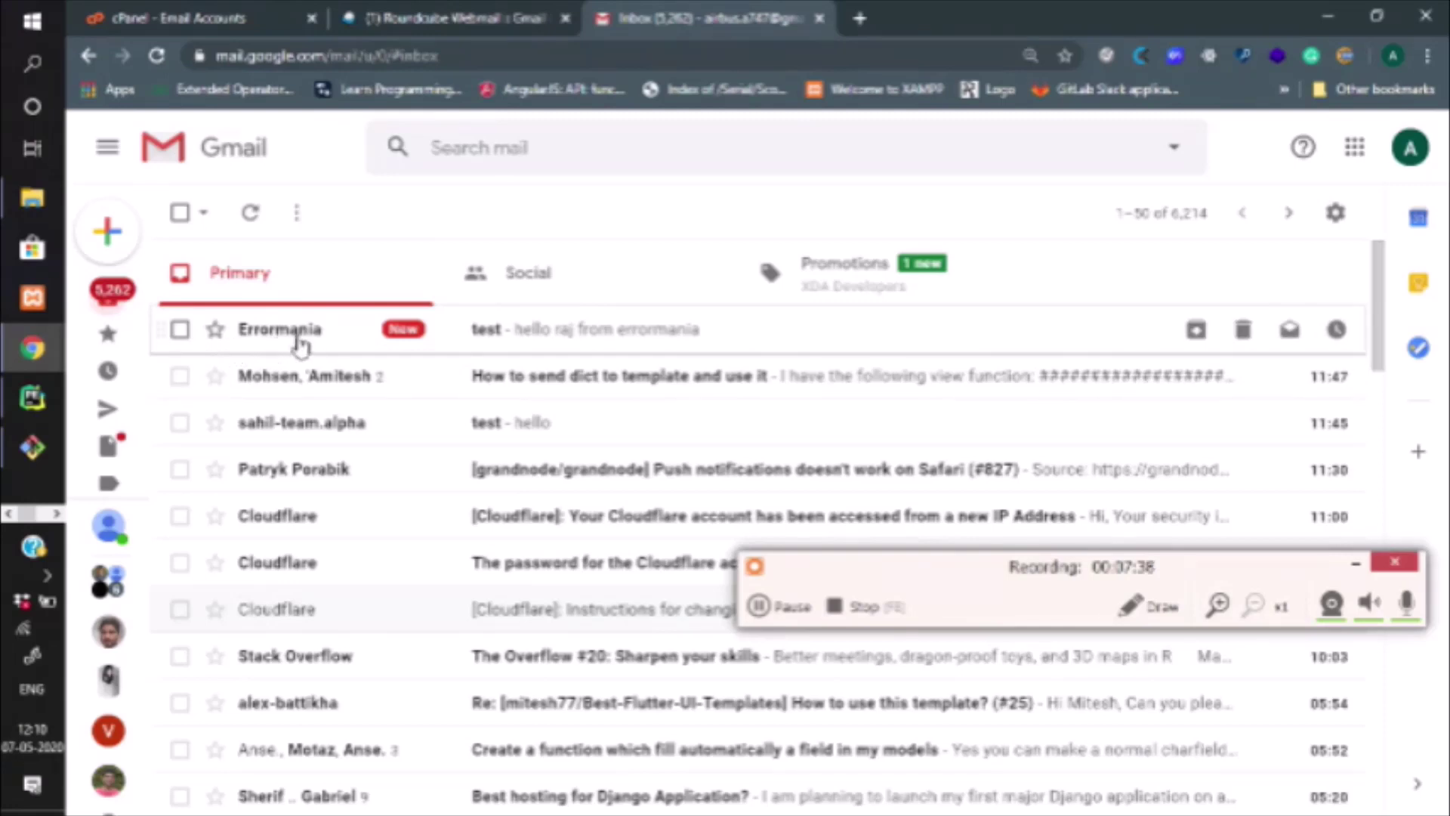
click(515, 337)
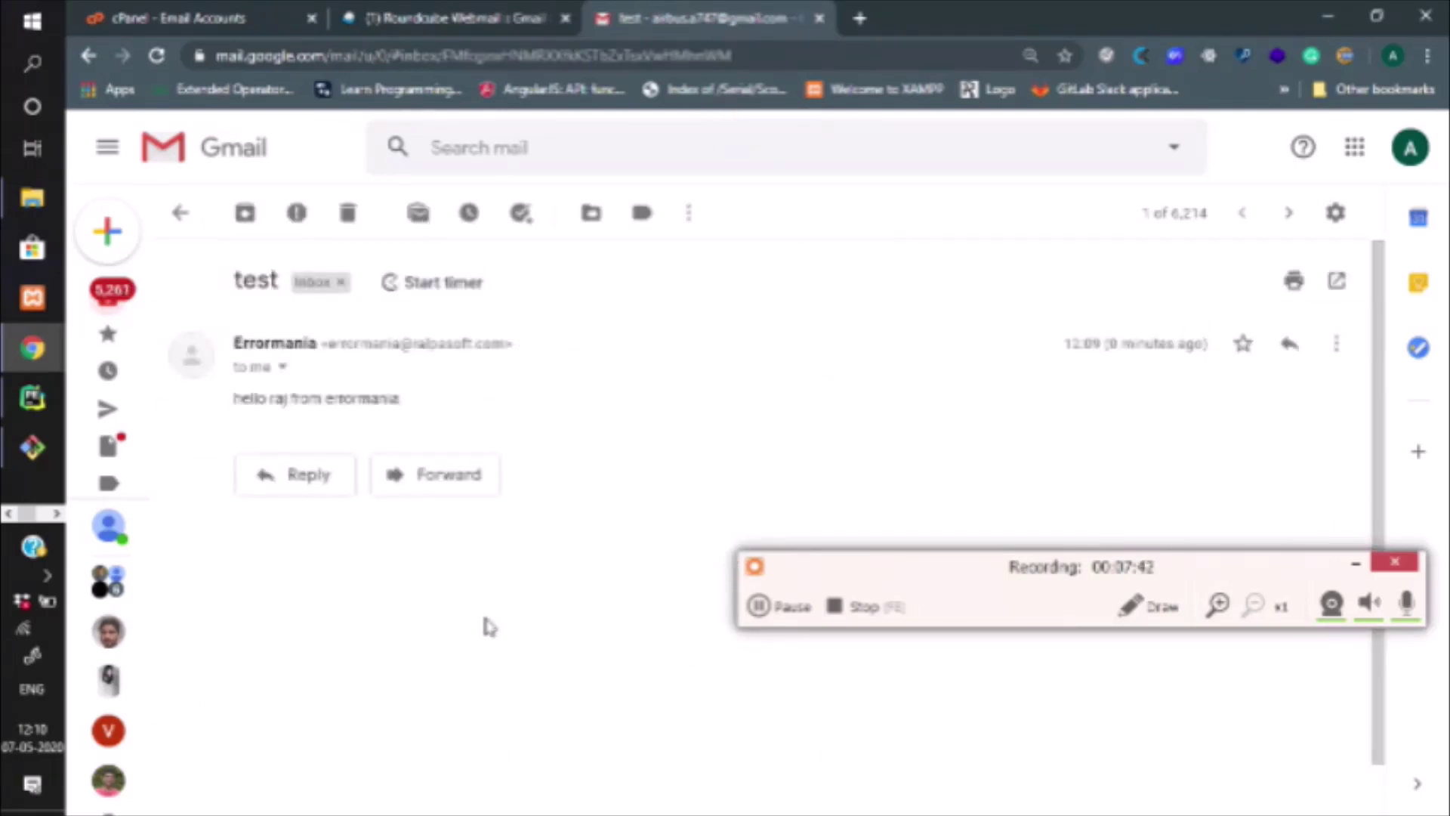
scroll(488, 627, down, 1)
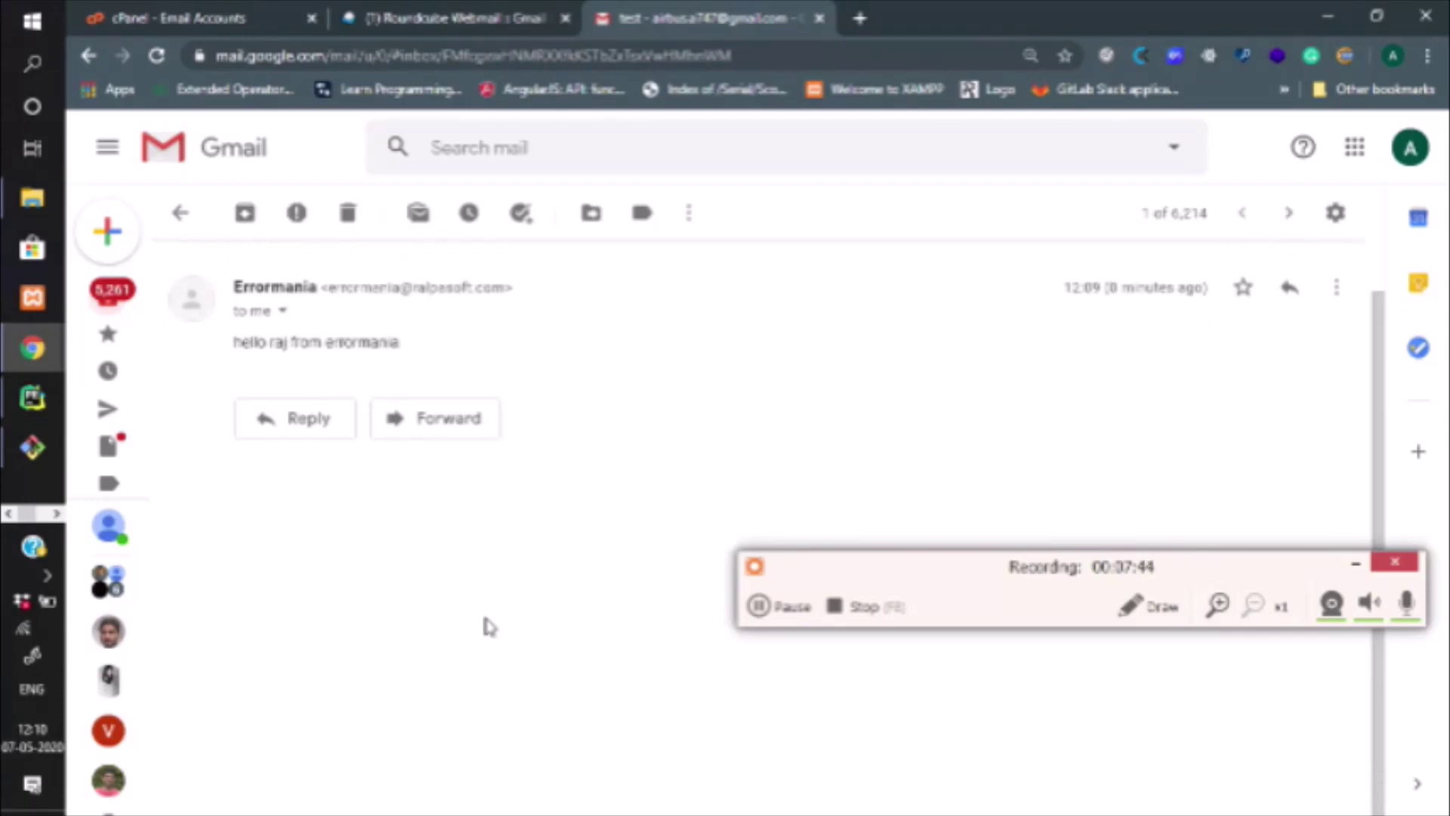